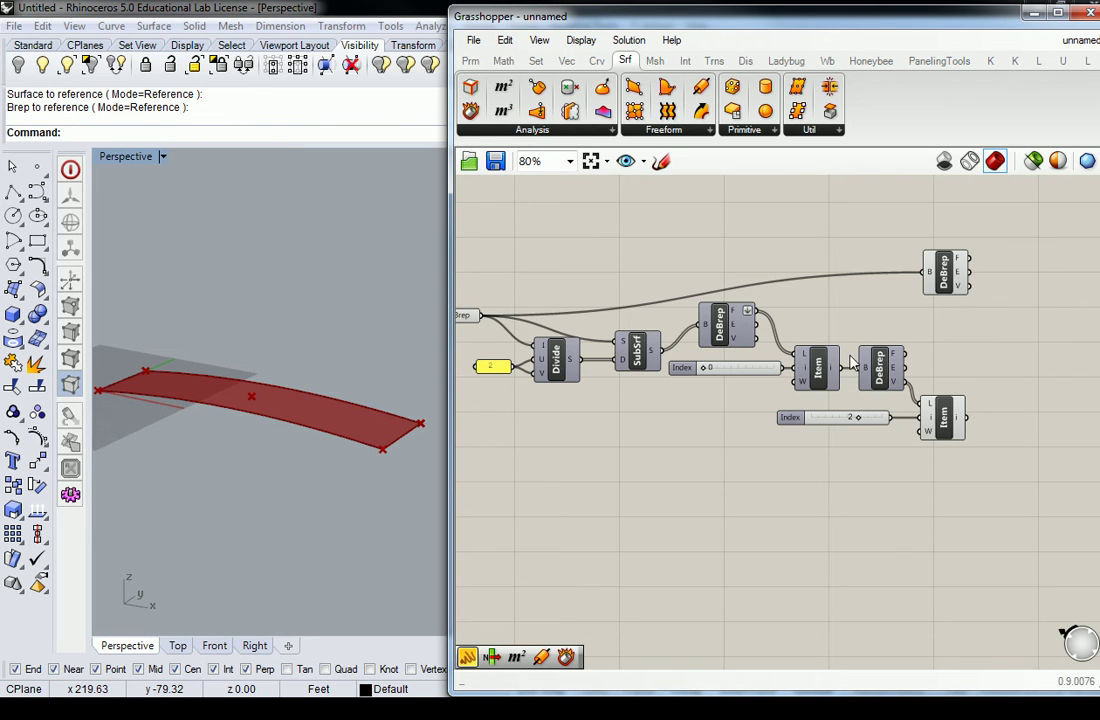
# Examine the curved deck surface from several angles and compare it with the reference photo of the Cordoba arch bridge.
pyautogui.moveTo(169, 440); pyautogui.dragTo(235, 432, button='right')
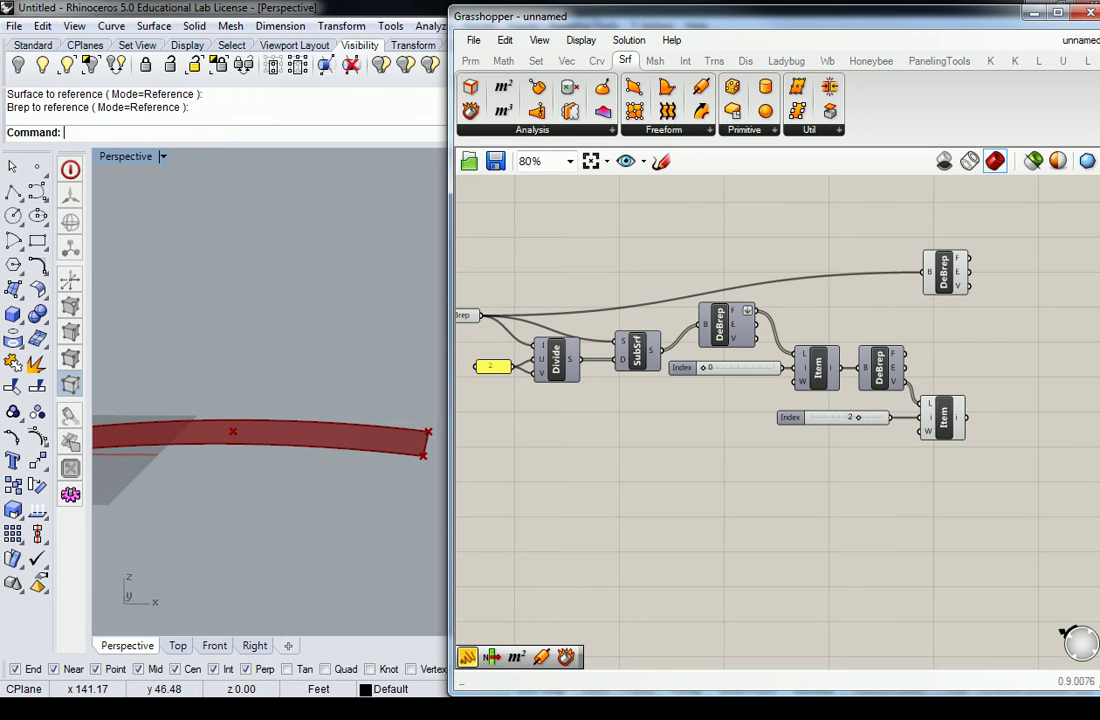
pyautogui.hotkey('alt', 'Tab')
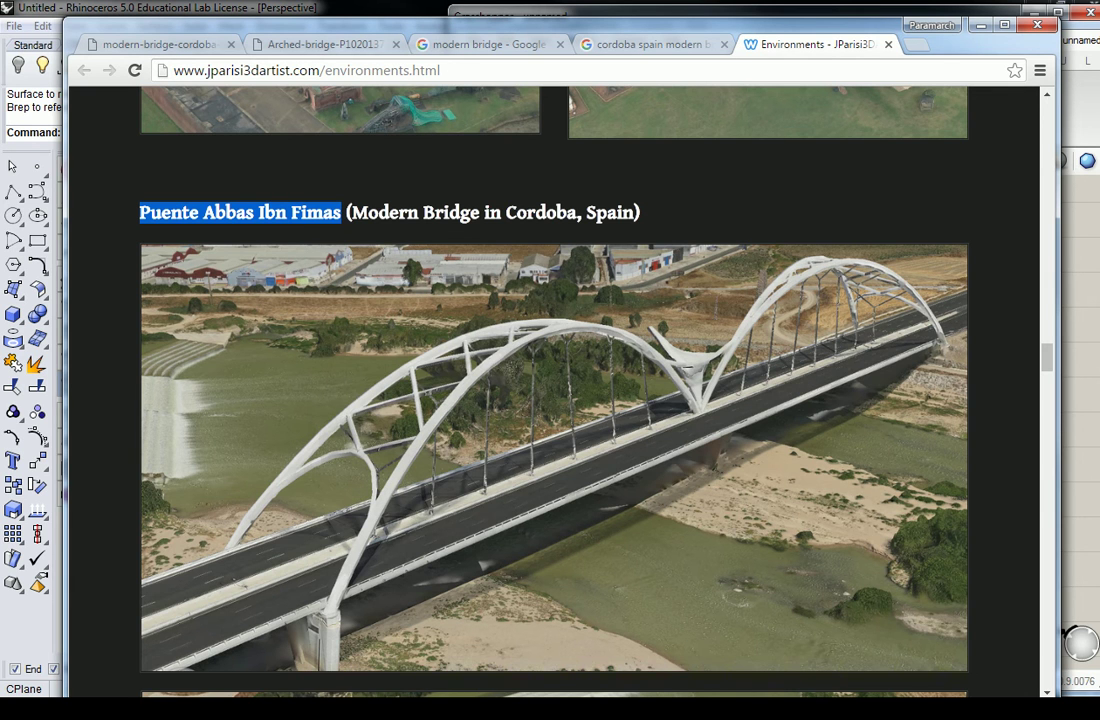
pyautogui.hotkey('alt', 'Tab')
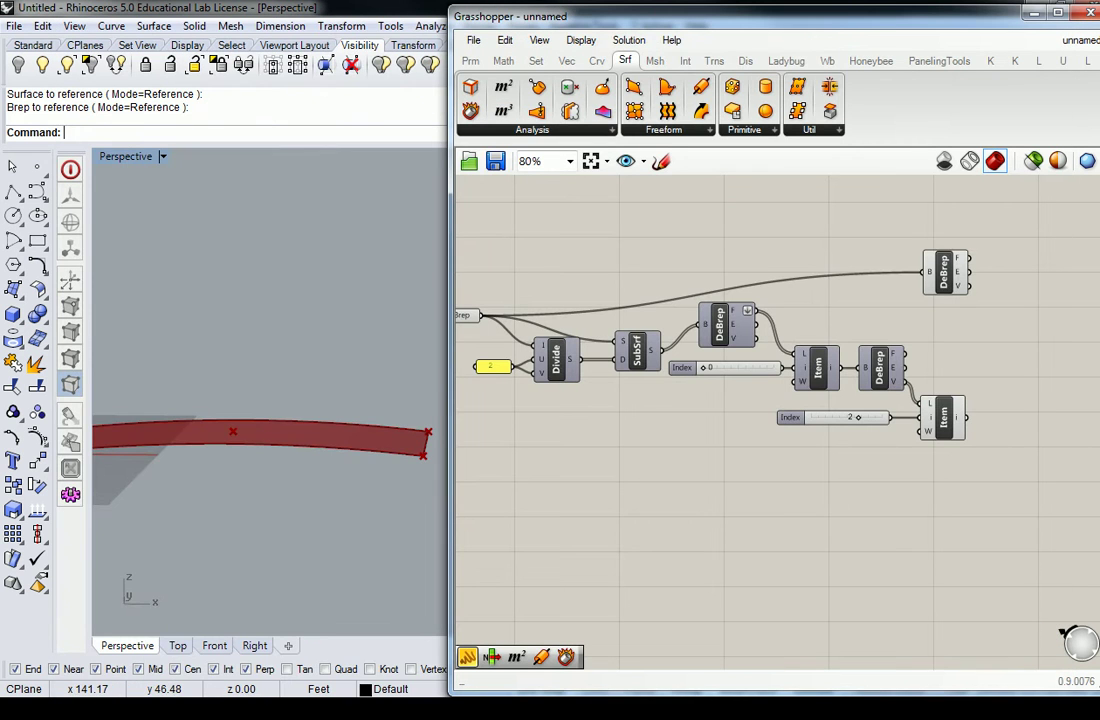
pyautogui.moveTo(302, 277); pyautogui.dragTo(335, 418, button='right')
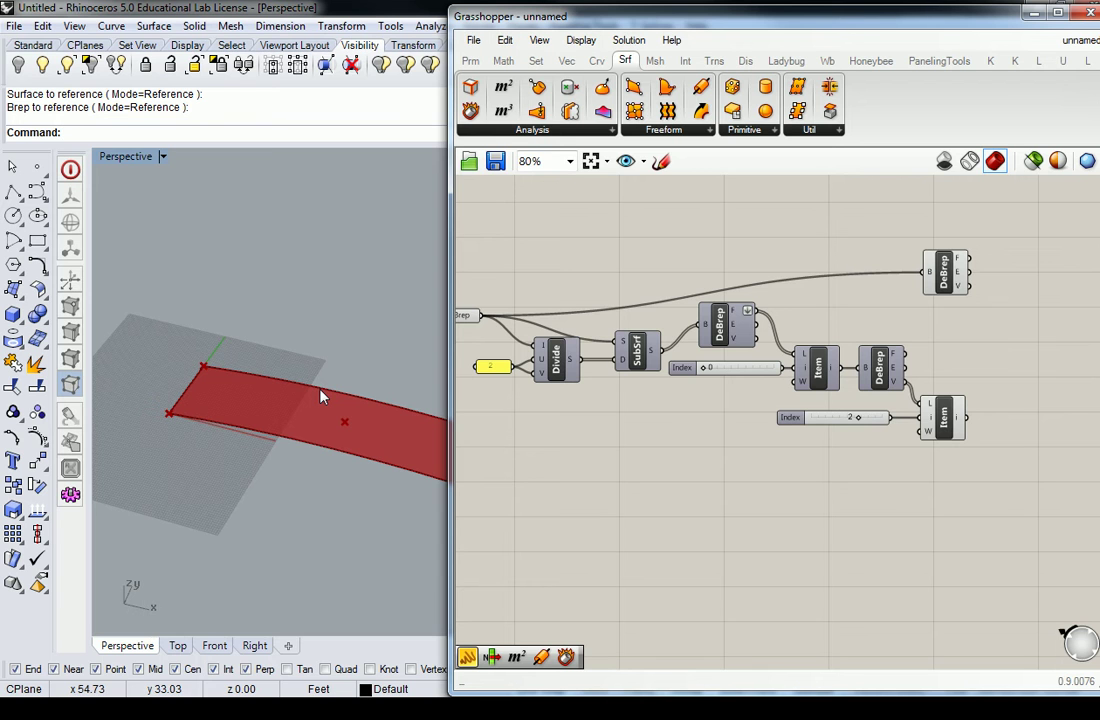
pyautogui.scroll(-3, 322, 393)
pyautogui.moveTo(295, 400); pyautogui.dragTo(277, 449, button='right')
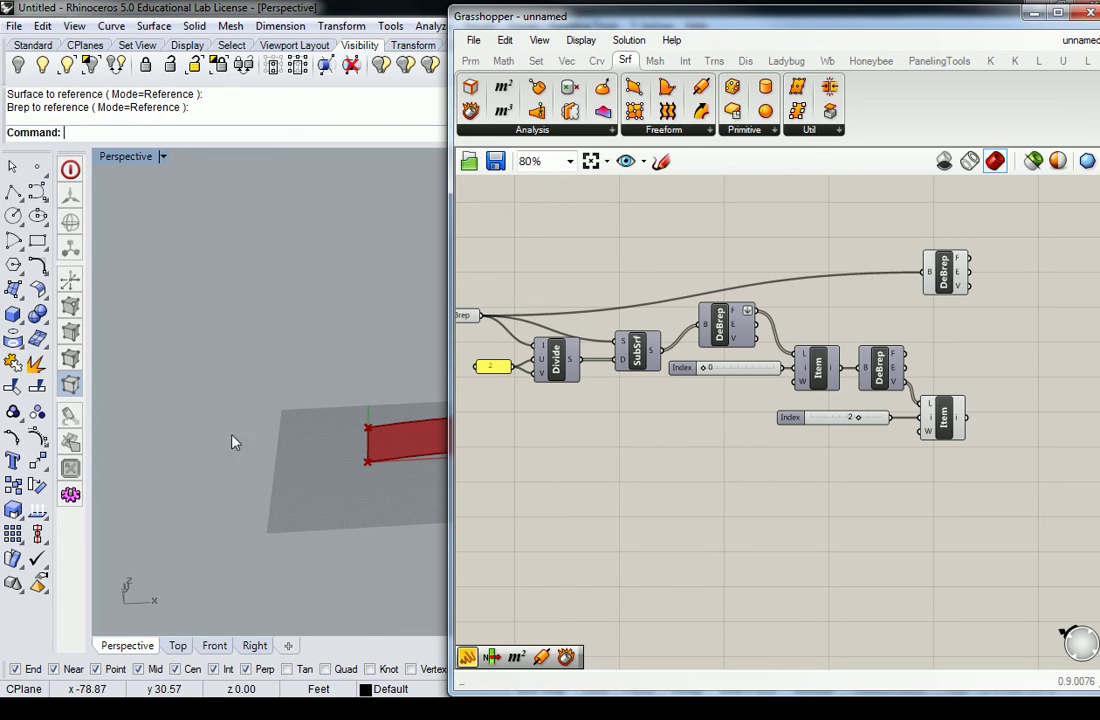
pyautogui.moveTo(152, 484); pyautogui.dragTo(253, 501, button='right')
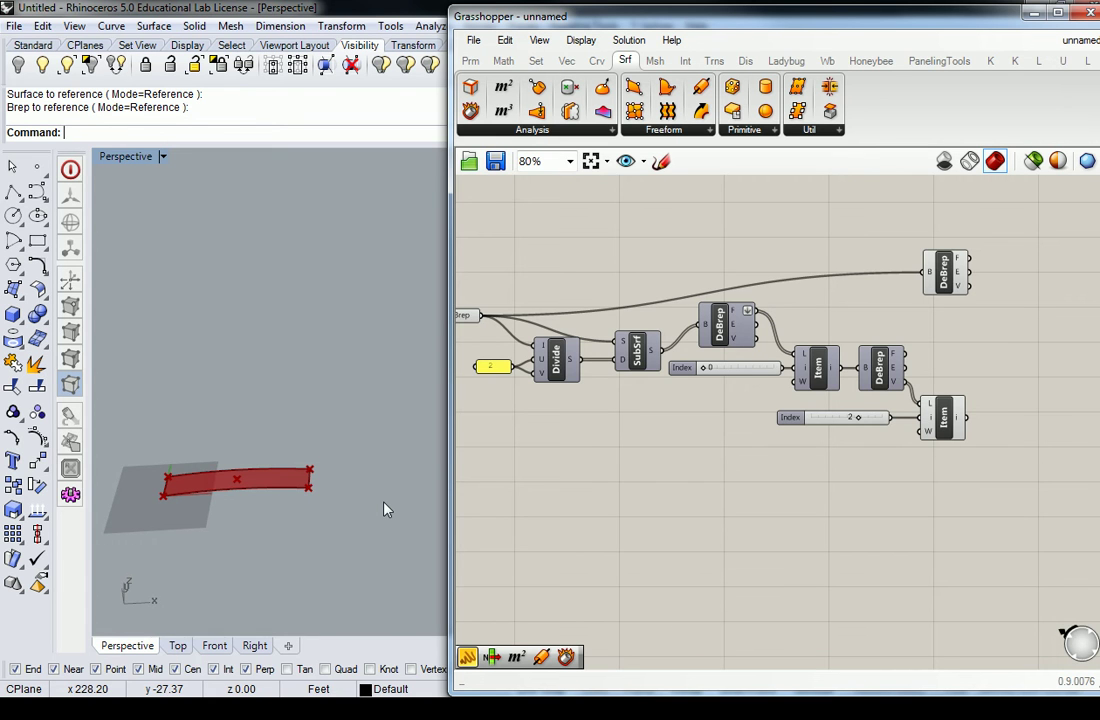
pyautogui.moveTo(820, 468); pyautogui.dragTo(731, 505, button='right')
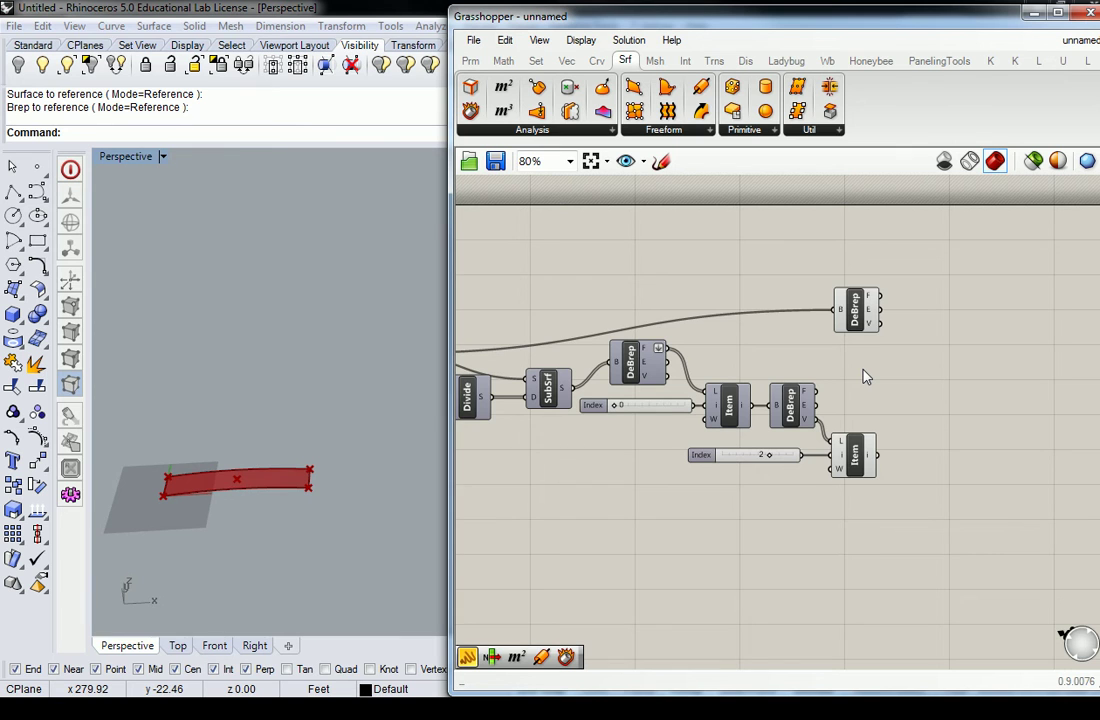
pyautogui.moveTo(422, 422); pyautogui.dragTo(321, 392, button='right')
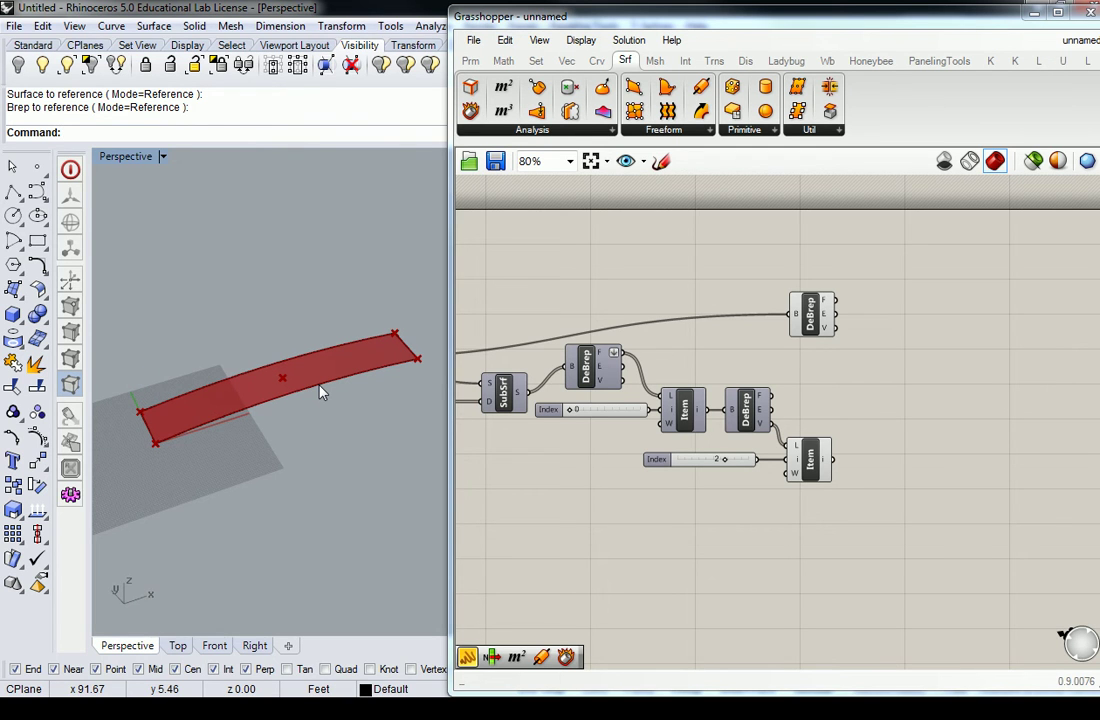
# Add a Line component from the upper DeBrep's vertices (A) to the centre point output by List Item (B).
pyautogui.moveTo(826, 336)
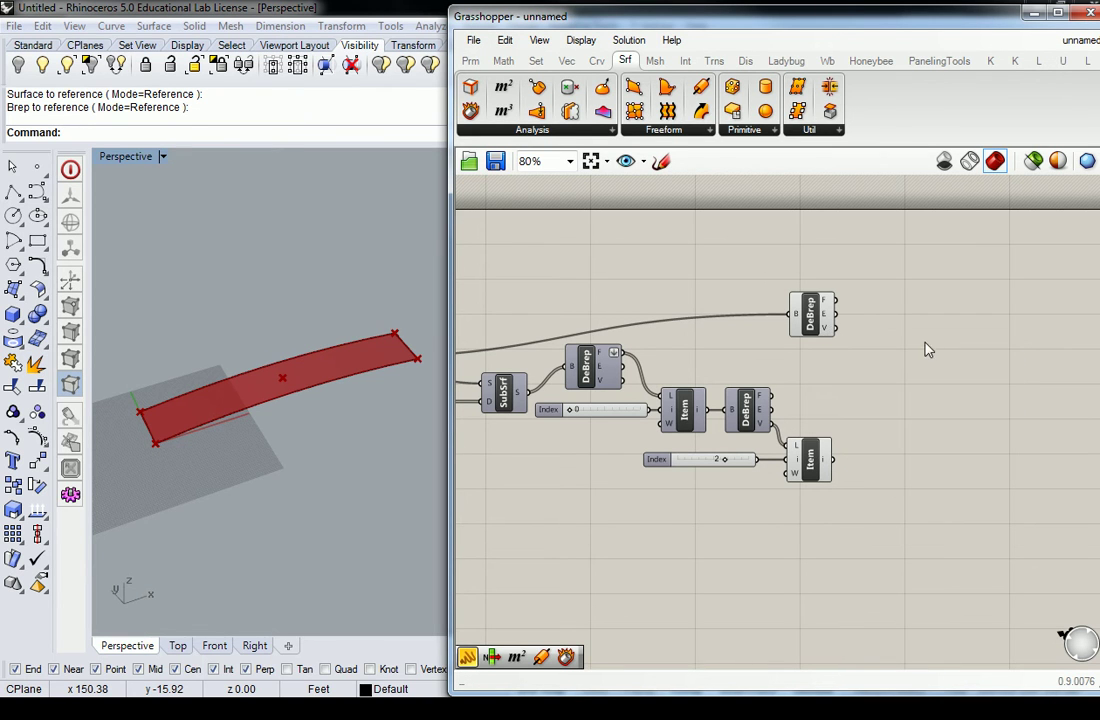
pyautogui.click(596, 61)
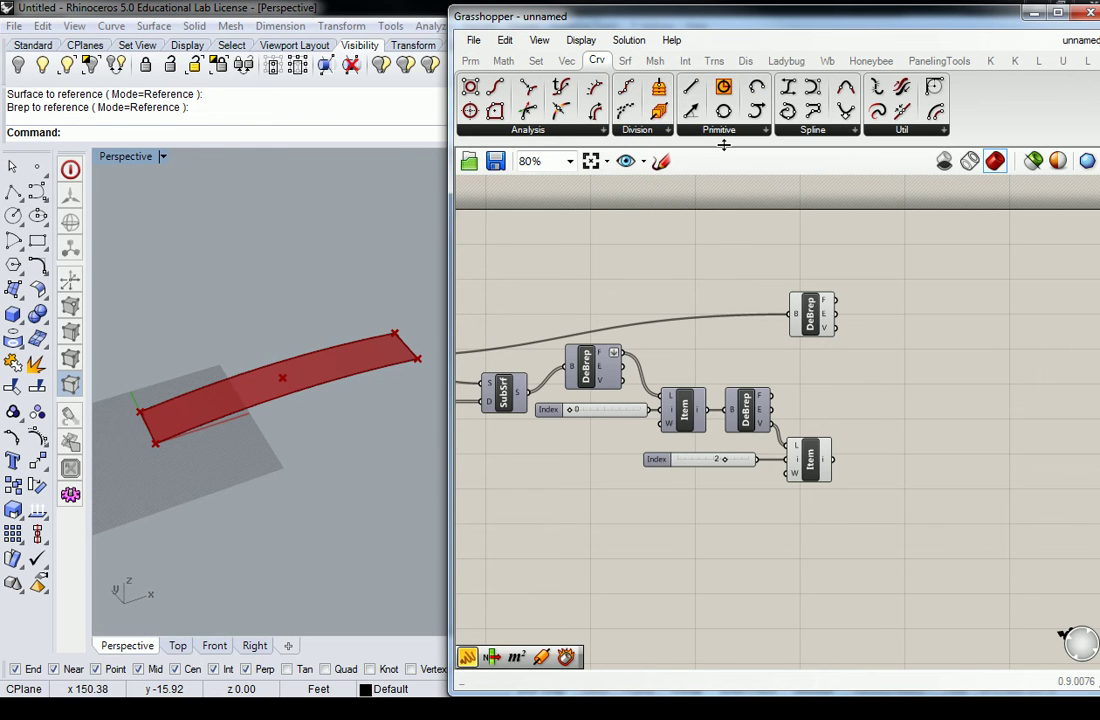
pyautogui.moveTo(700, 92); pyautogui.dragTo(912, 364)
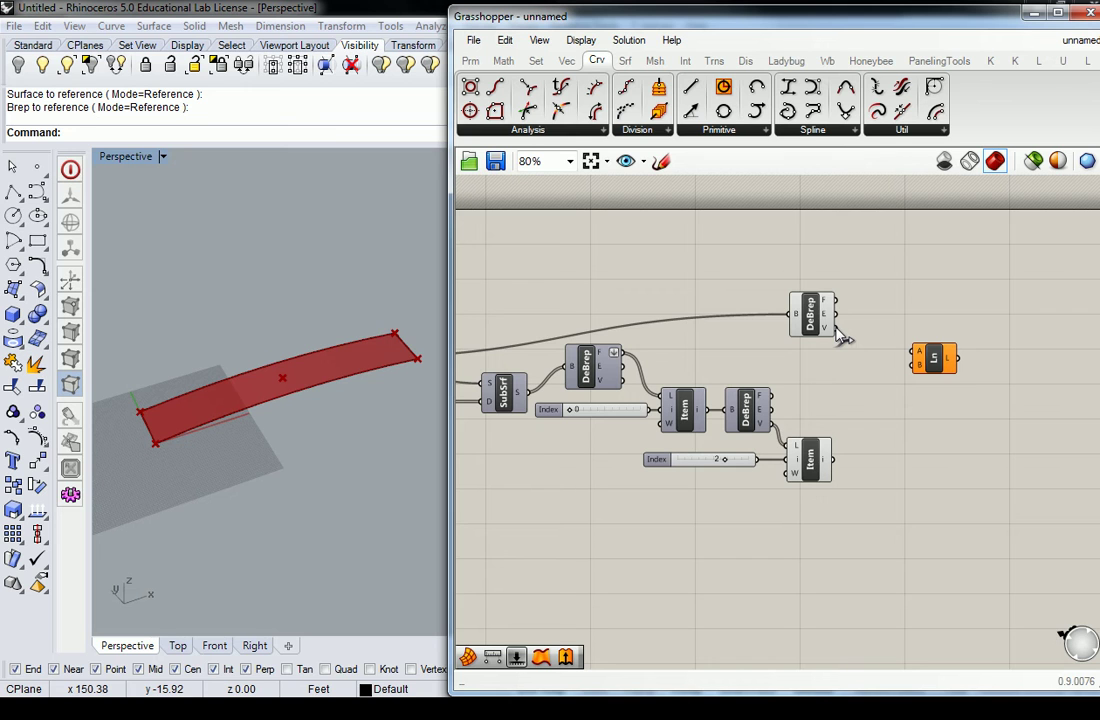
pyautogui.moveTo(836, 328); pyautogui.dragTo(924, 388)
pyautogui.click(845, 470)
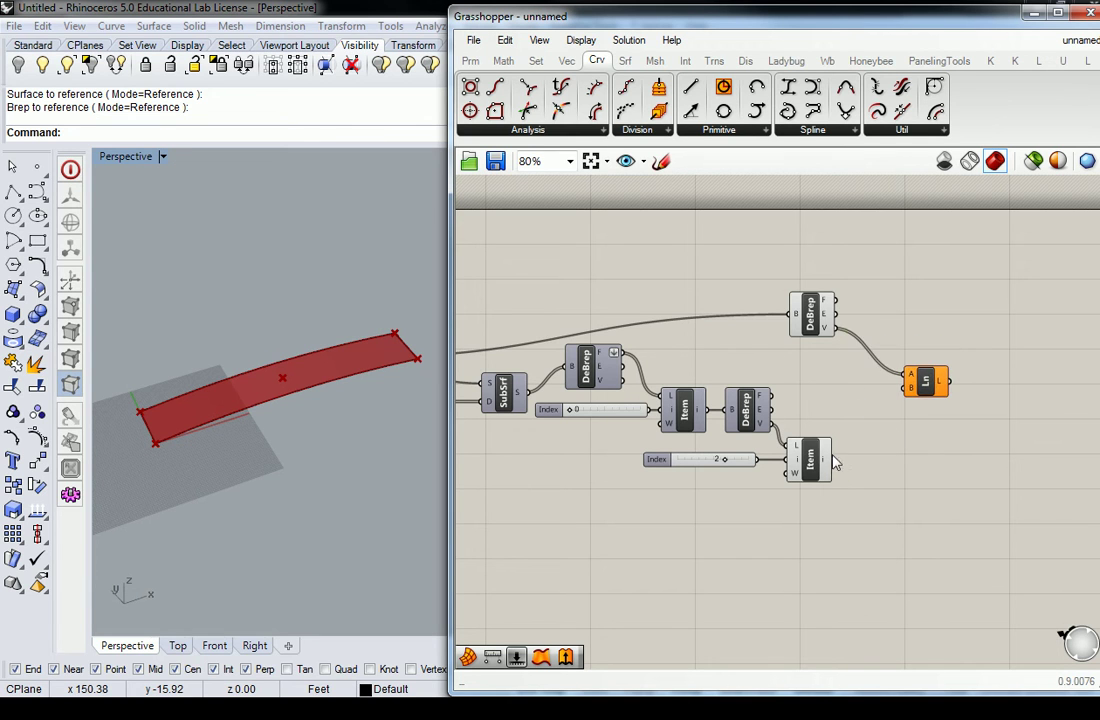
pyautogui.moveTo(835, 461); pyautogui.dragTo(912, 398)
pyautogui.moveTo(165, 324); pyautogui.dragTo(148, 403, button='right')
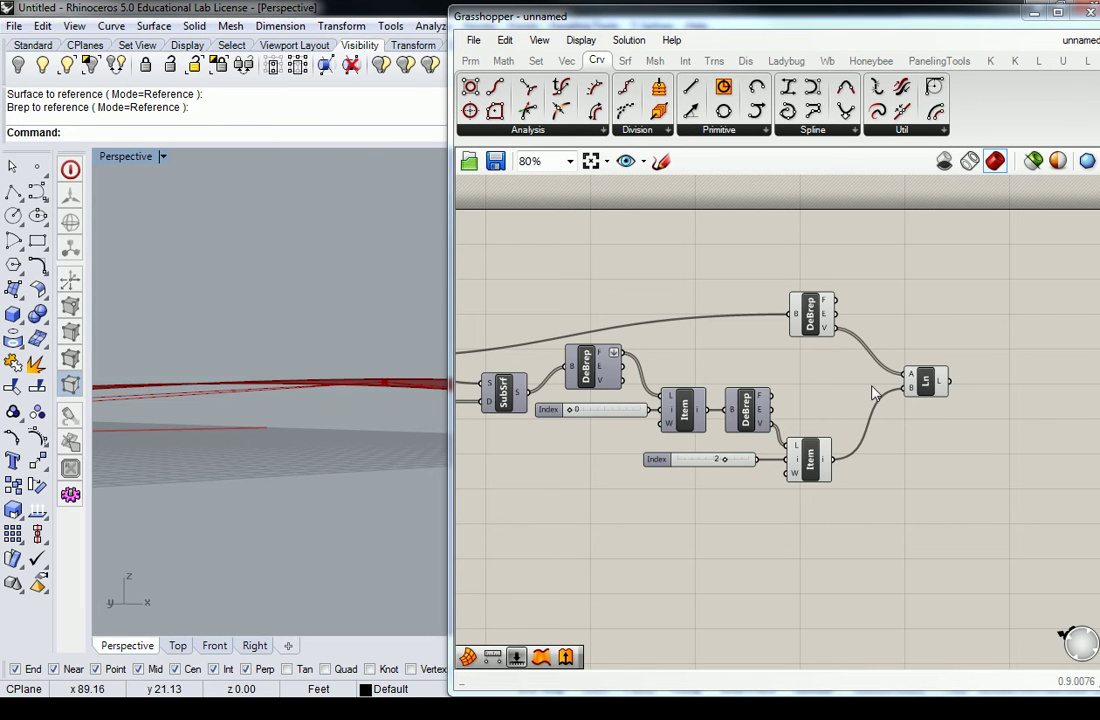
pyautogui.moveTo(870, 397); pyautogui.dragTo(822, 397, button='right')
pyautogui.moveTo(360, 290); pyautogui.dragTo(367, 396, button='right')
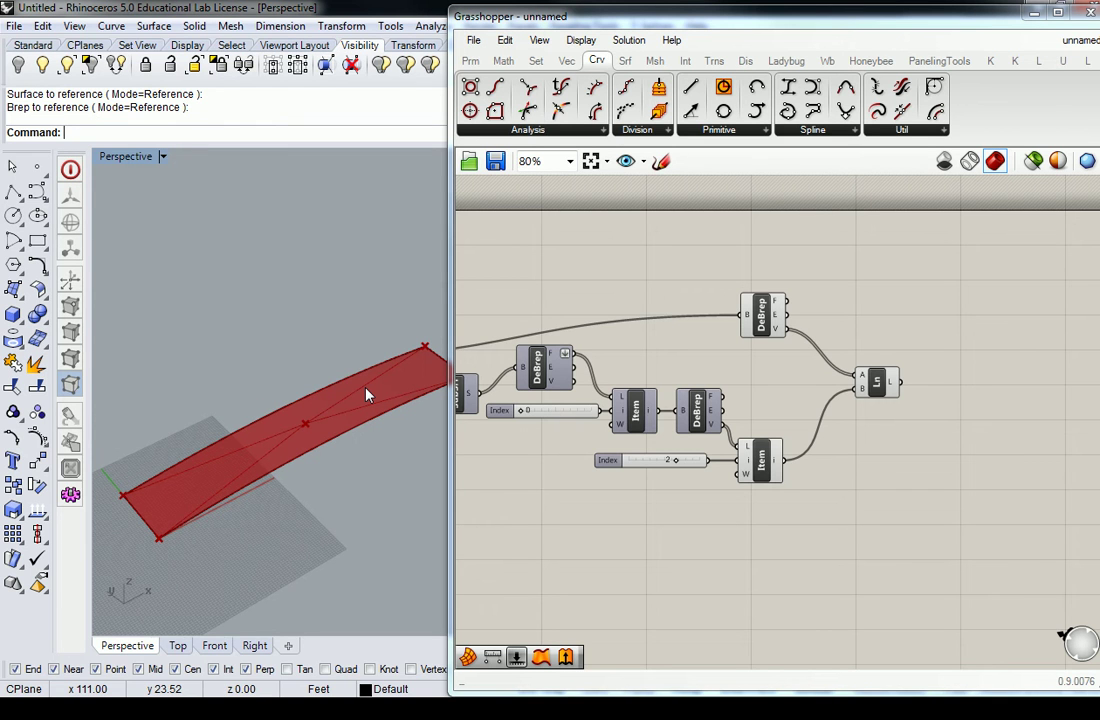
# Add a Divide Curve component and feed it the lines from the Line component.
pyautogui.moveTo(909, 328); pyautogui.dragTo(859, 336, button='right')
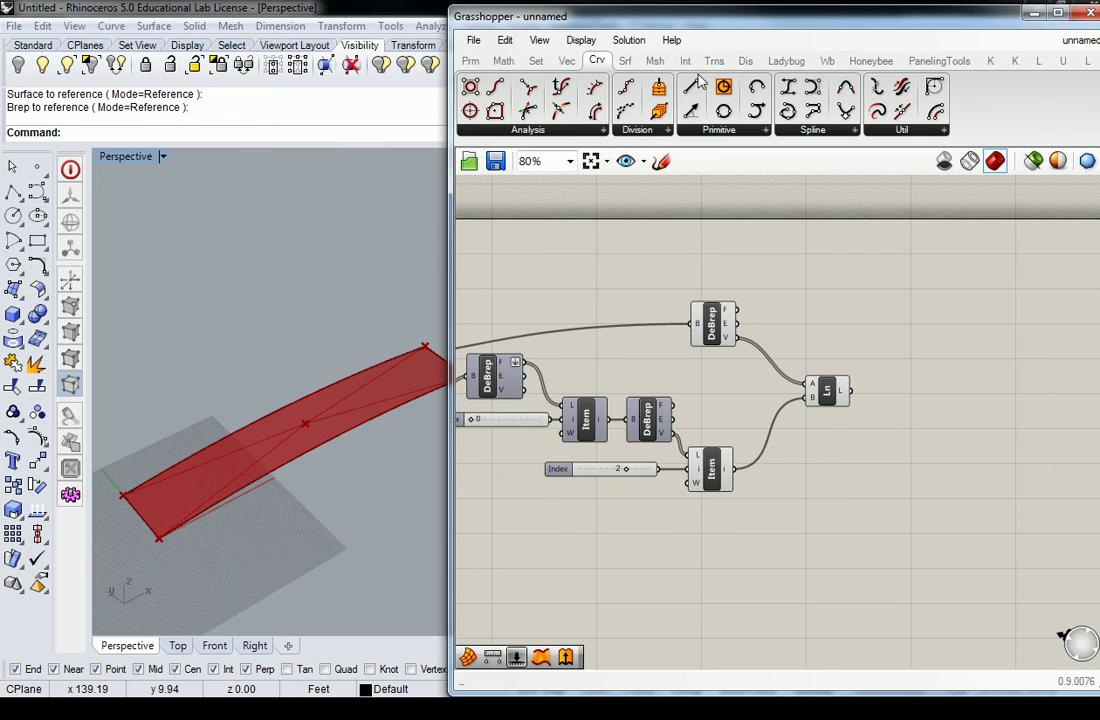
pyautogui.moveTo(686, 63)
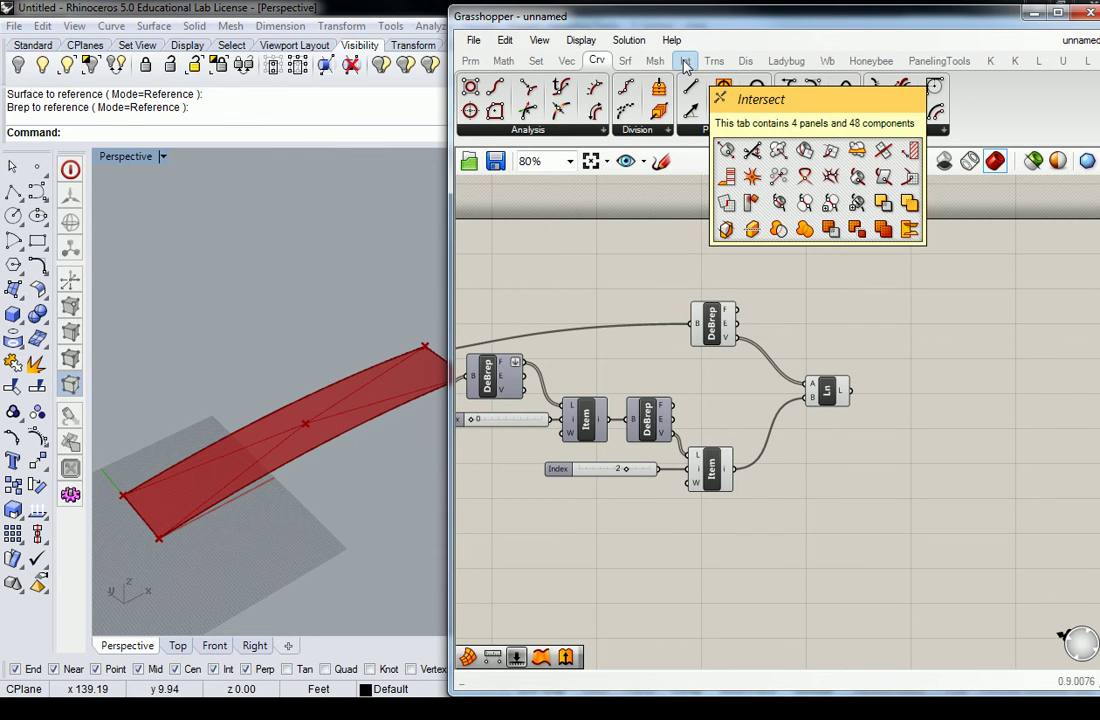
pyautogui.moveTo(866, 278); pyautogui.dragTo(844, 276, button='right')
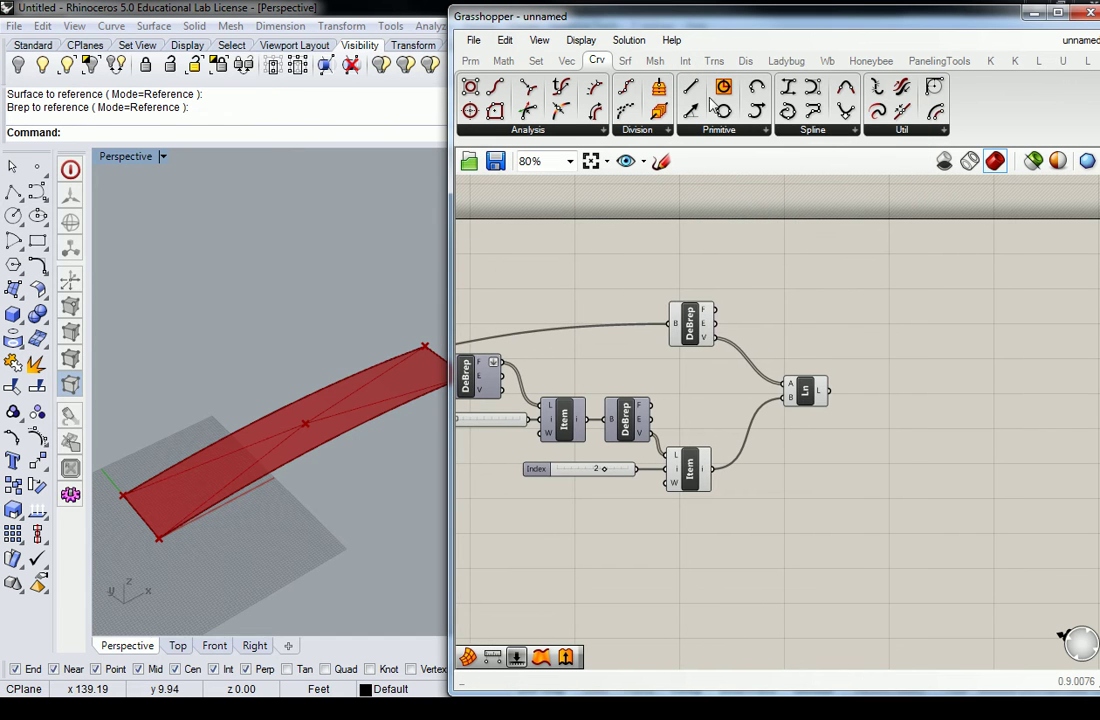
pyautogui.click(650, 131)
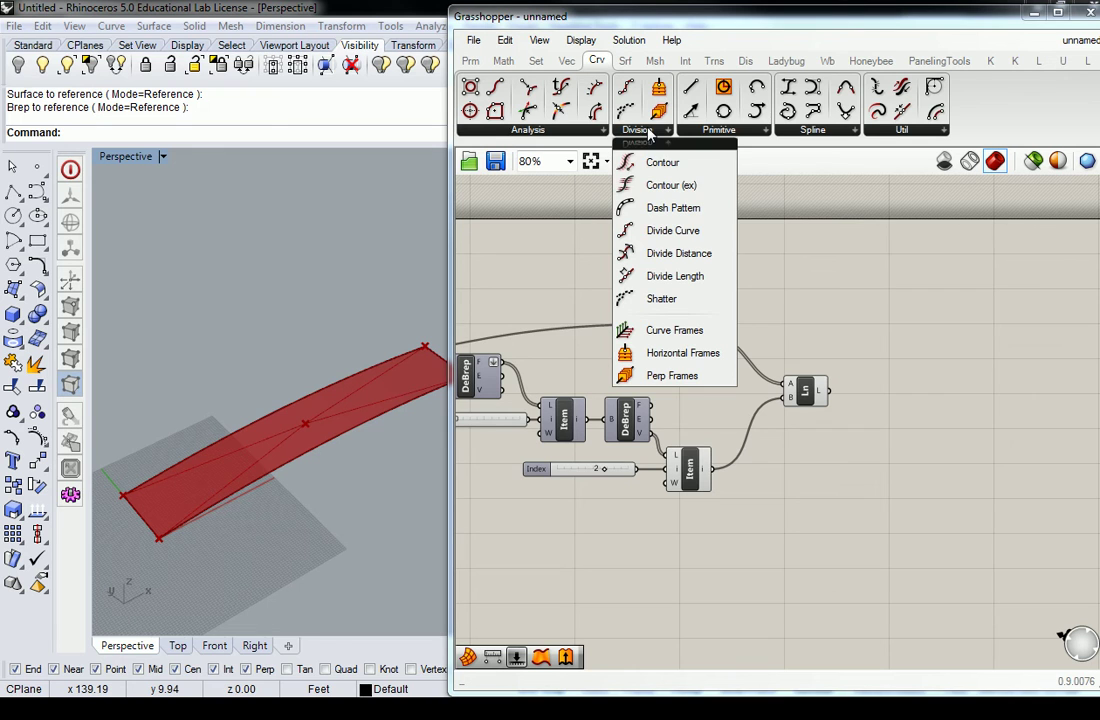
pyautogui.moveTo(700, 230); pyautogui.dragTo(903, 432)
pyautogui.moveTo(829, 397); pyautogui.dragTo(884, 422)
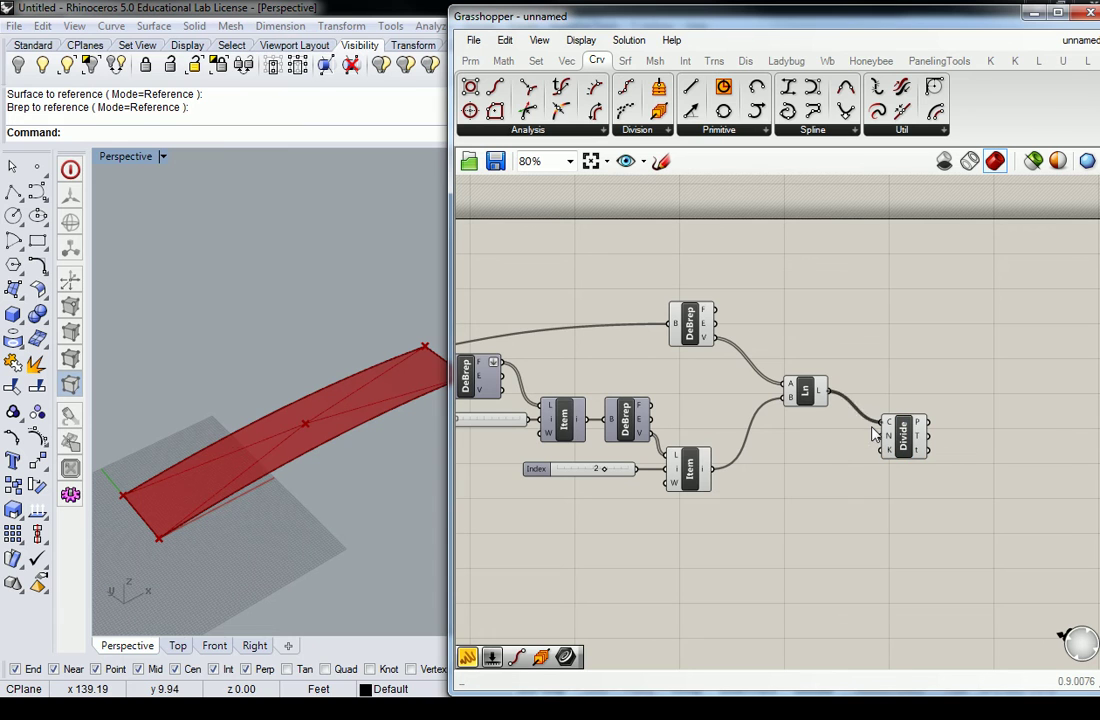
# Add a panel with the value 2 and connect it to the Divide Curve's count input N.
pyautogui.click(468, 62)
pyautogui.moveTo(697, 110); pyautogui.dragTo(792, 443)
pyautogui.doubleClick(795, 443)
pyautogui.write('2')
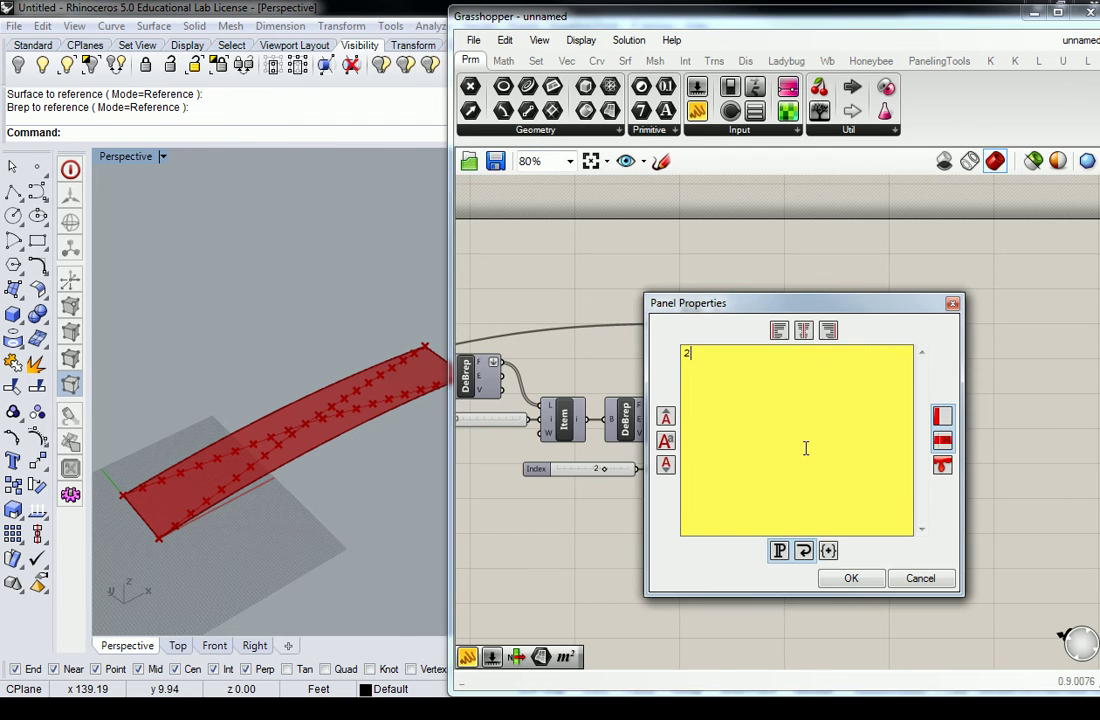
pyautogui.click(851, 578)
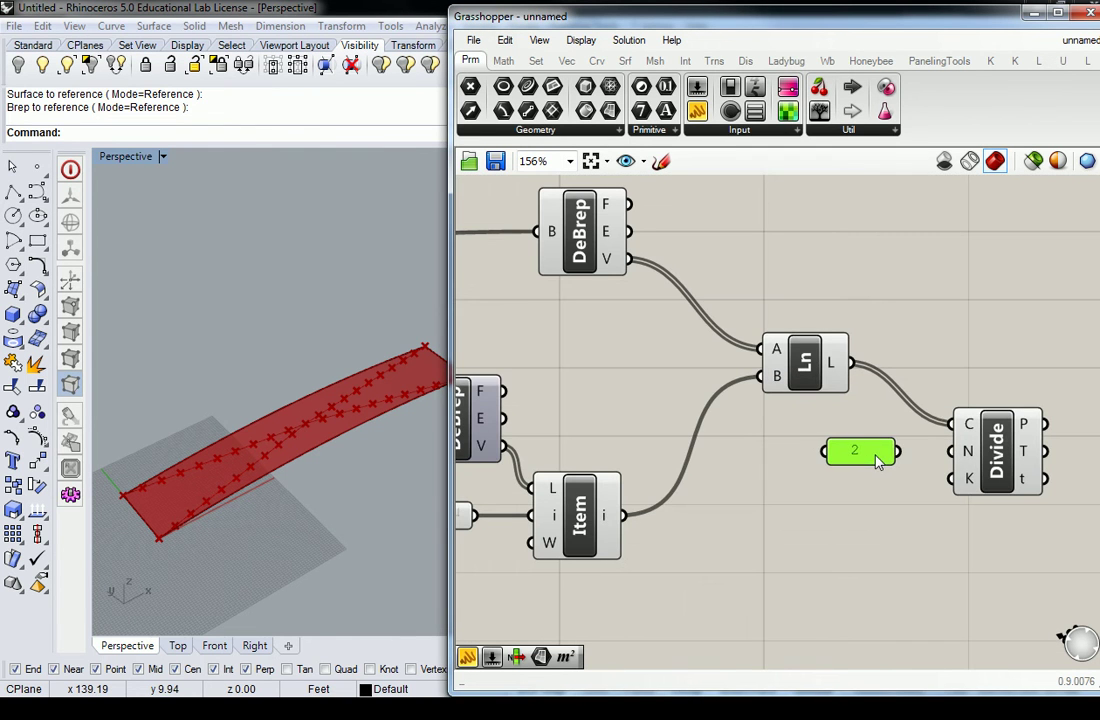
pyautogui.moveTo(898, 452); pyautogui.dragTo(950, 451)
# Tidy the definition by placing the 2 panel above the Line component and the Divide Curve component beside it.
pyautogui.moveTo(955, 367); pyautogui.dragTo(810, 350, button='right')
pyautogui.click(880, 445)
pyautogui.moveTo(790, 428); pyautogui.dragTo(790, 367)
pyautogui.moveTo(652, 428); pyautogui.dragTo(614, 287)
pyautogui.moveTo(798, 370); pyautogui.dragTo(755, 370)
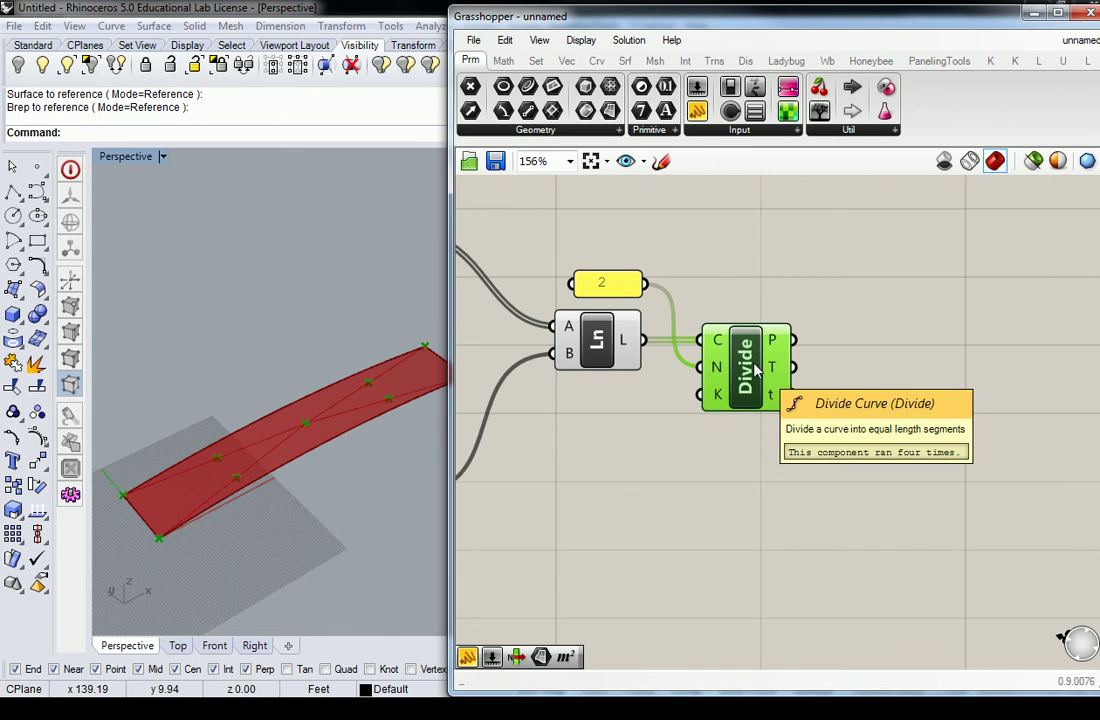
pyautogui.click(786, 275)
# Add a List Item component and connect the Divide Curve's points output P to its list input L.
pyautogui.moveTo(786, 275); pyautogui.dragTo(678, 322, button='right')
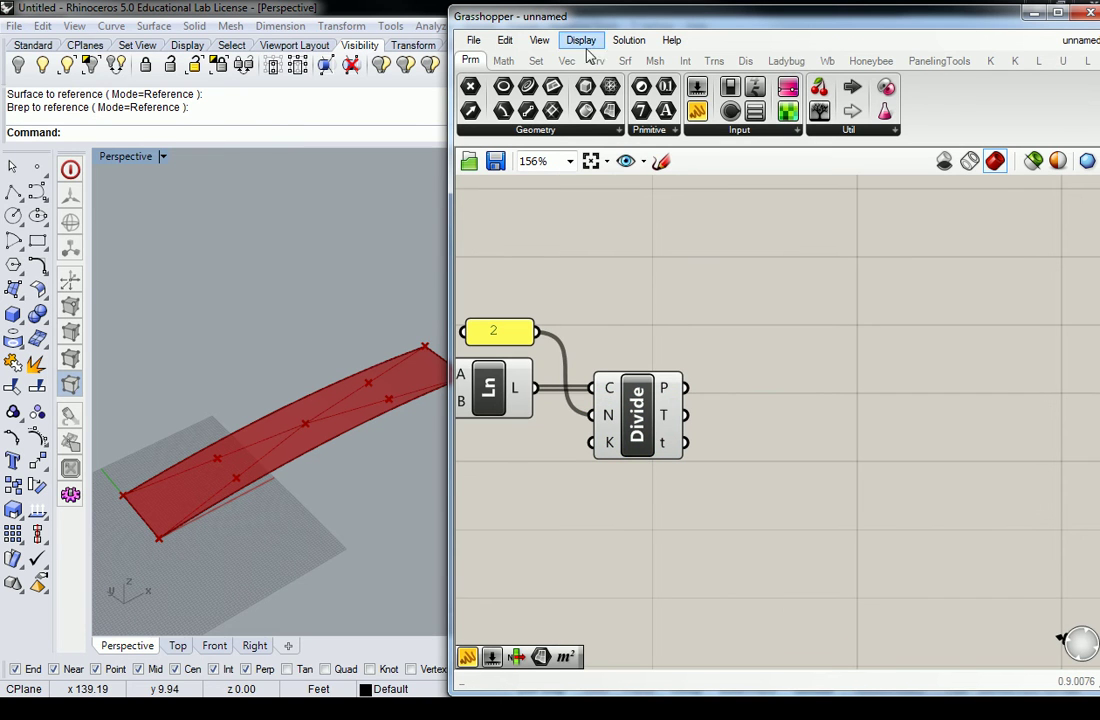
pyautogui.click(536, 61)
pyautogui.click(546, 131)
pyautogui.moveTo(508, 185); pyautogui.dragTo(805, 330)
pyautogui.moveTo(690, 388); pyautogui.dragTo(818, 298)
pyautogui.click(690, 284)
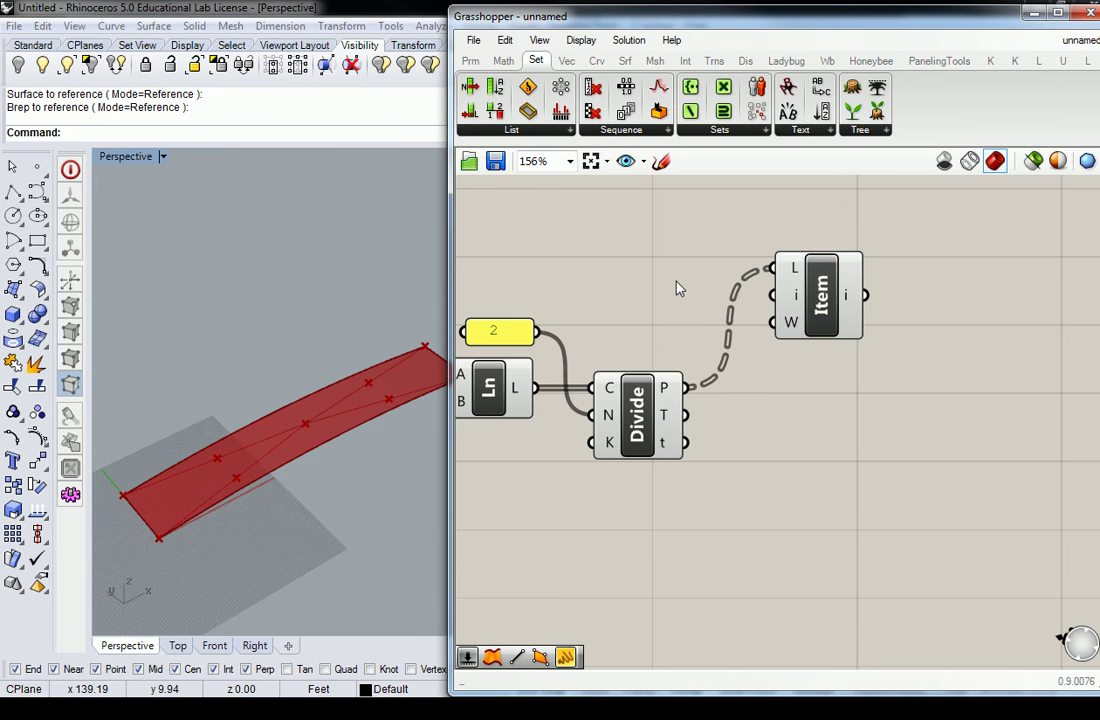
pyautogui.moveTo(676, 389)
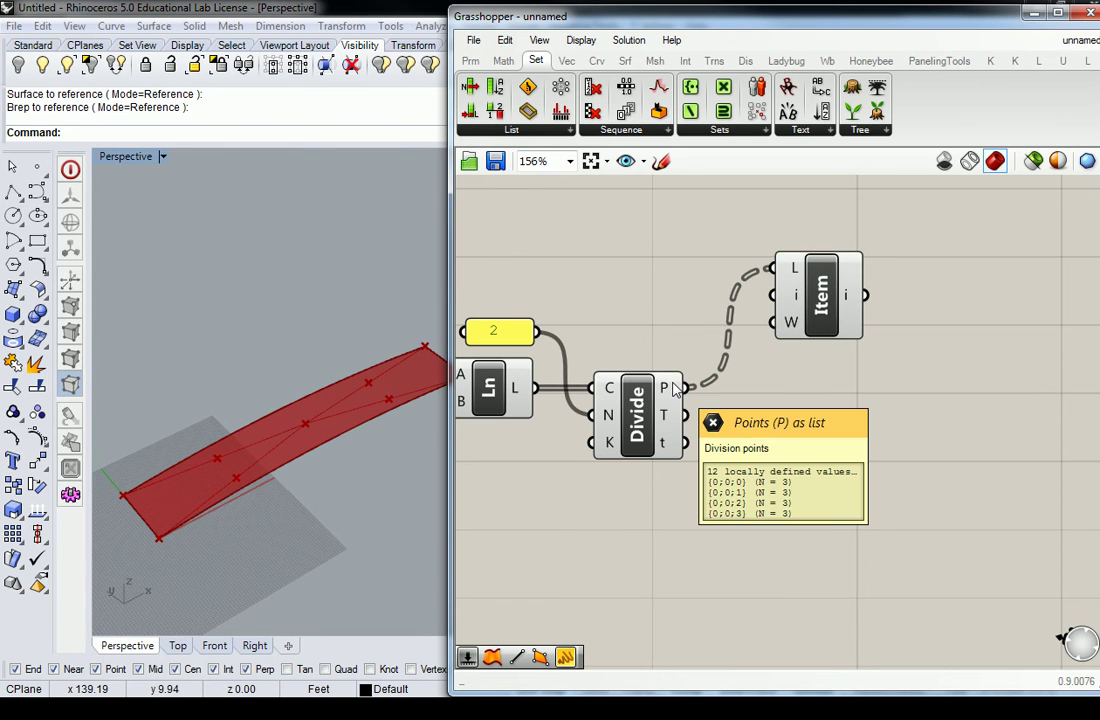
pyautogui.doubleClick(607, 288)
pyautogui.write('0<2')
pyautogui.press('Return')
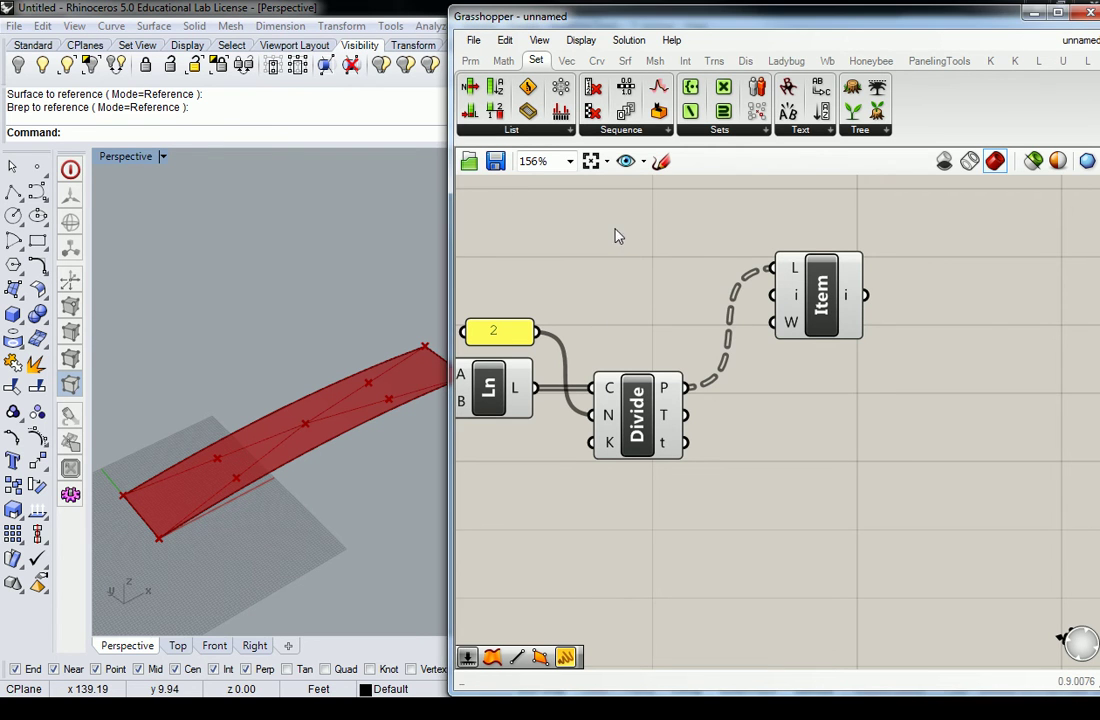
pyautogui.doubleClick(647, 253)
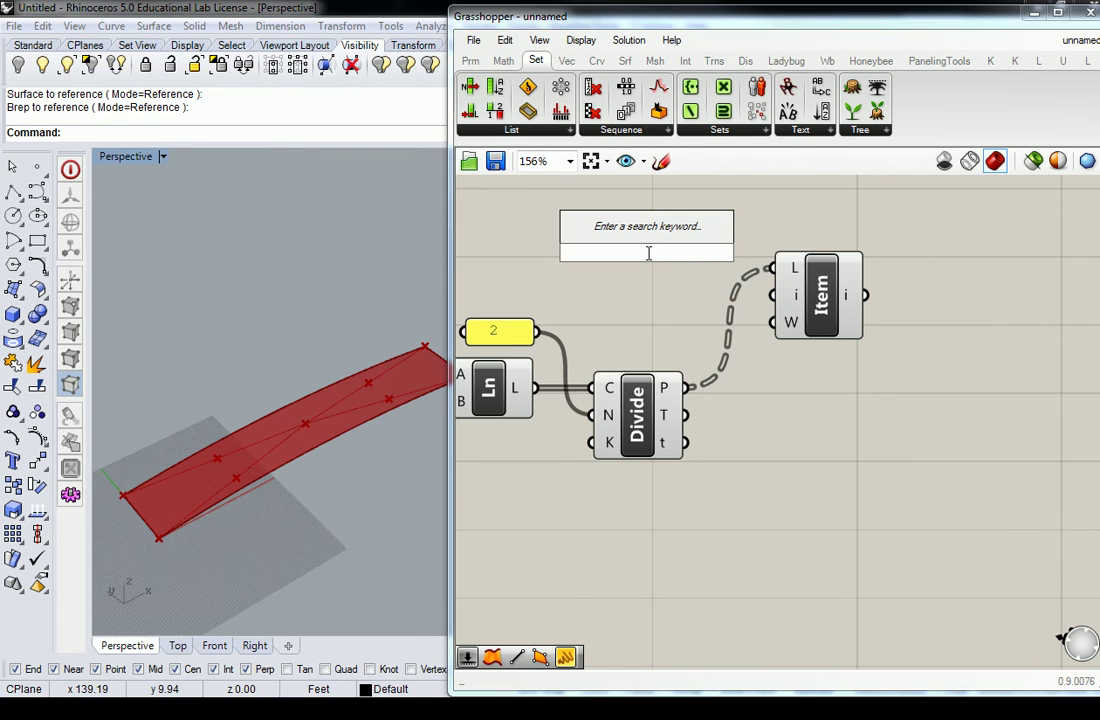
# Duplicate the 2 panel, set the copy to 1, and connect it to the new List Item's index input i.
pyautogui.click(507, 340)
pyautogui.hotkey('ctrl', 'c')
pyautogui.hotkey('ctrl', 'v')
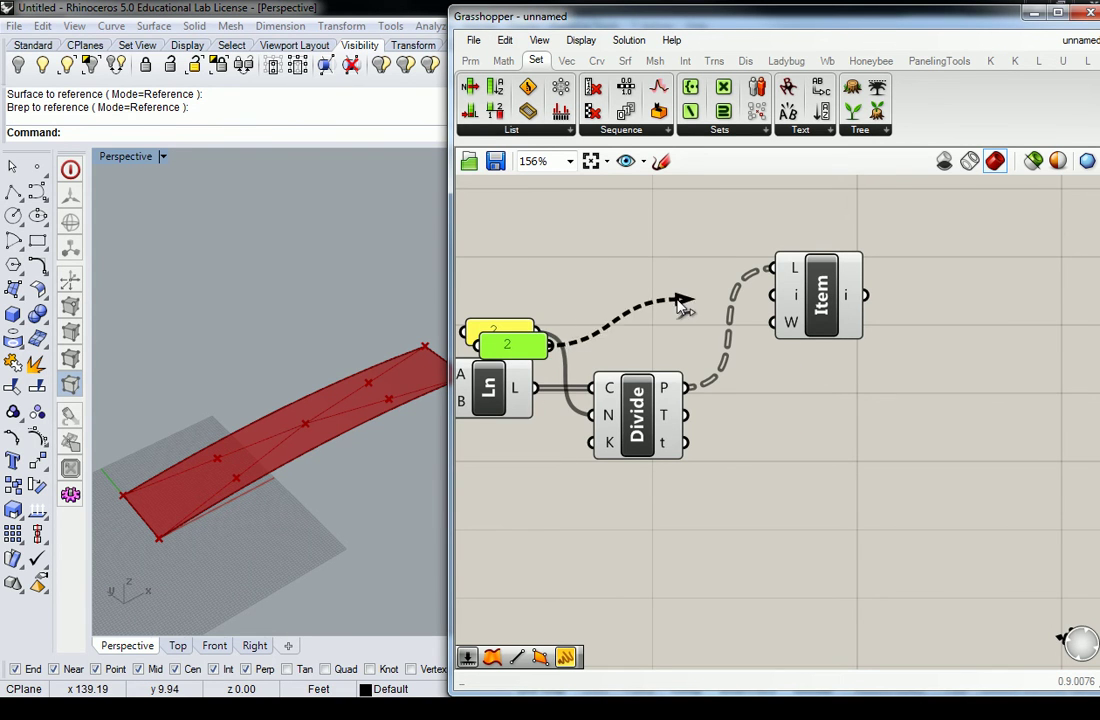
pyautogui.moveTo(529, 347); pyautogui.dragTo(690, 287)
pyautogui.doubleClick(690, 287)
pyautogui.write('1')
pyautogui.click(726, 420)
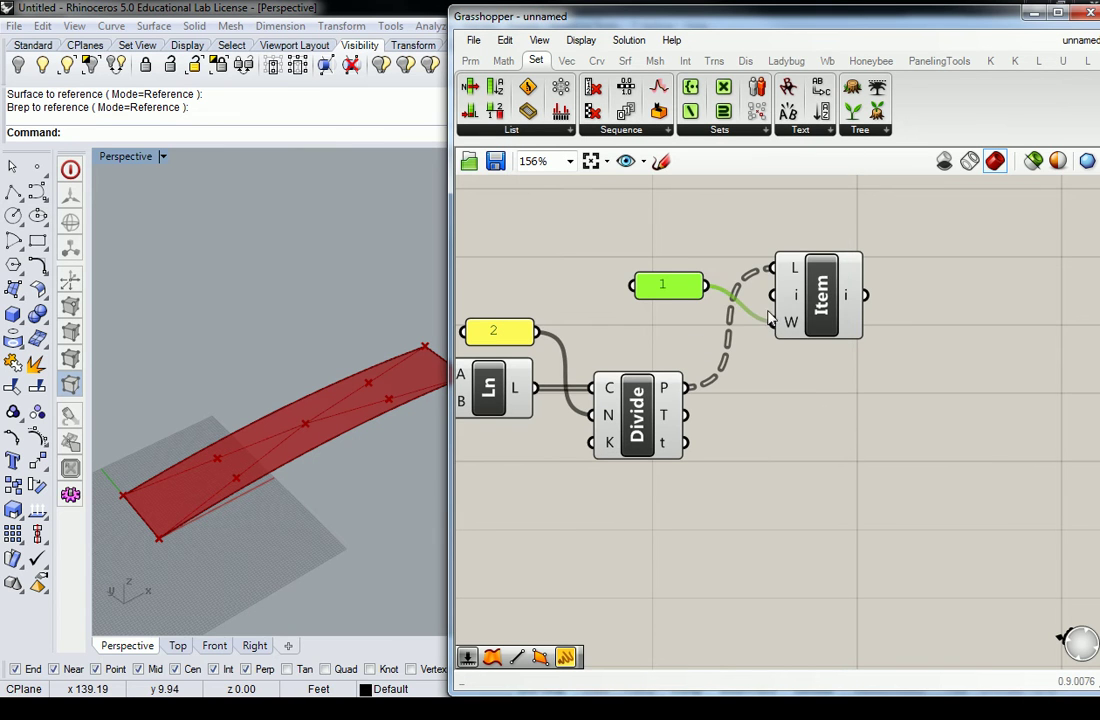
pyautogui.moveTo(772, 295); pyautogui.dragTo(702, 290)
# Line up the 1 panel with the List Item's index input and move the two components closer together.
pyautogui.moveTo(688, 297); pyautogui.dragTo(686, 306)
pyautogui.click(815, 300)
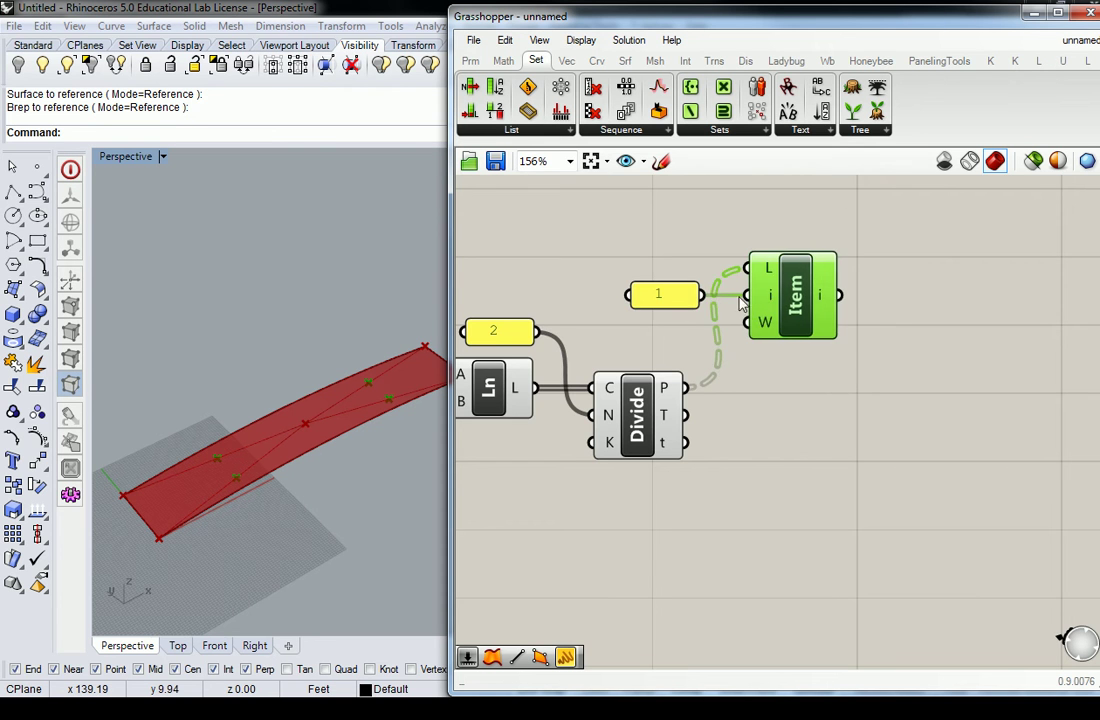
pyautogui.moveTo(815, 300); pyautogui.dragTo(790, 300)
pyautogui.moveTo(684, 302); pyautogui.dragTo(673, 302)
pyautogui.scroll(-1, 770, 320)
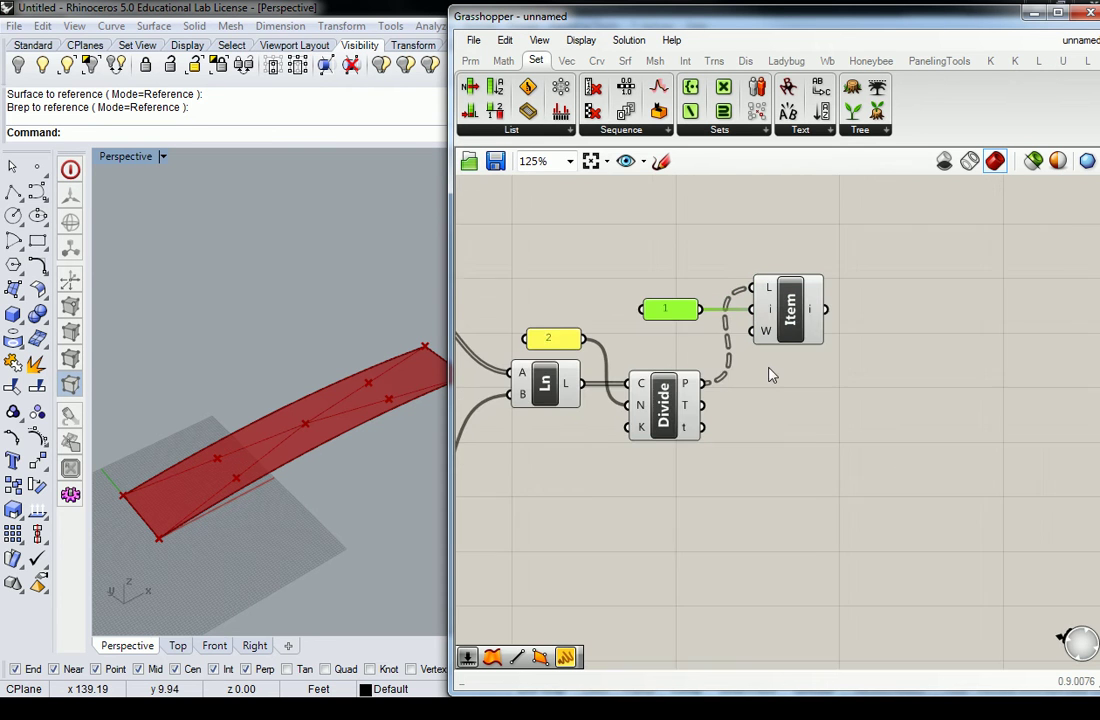
# Highlight the List Item component's output and examine the line midpoints it picks on the surface.
pyautogui.click(790, 300)
pyautogui.moveTo(385, 410); pyautogui.dragTo(335, 368, button='right')
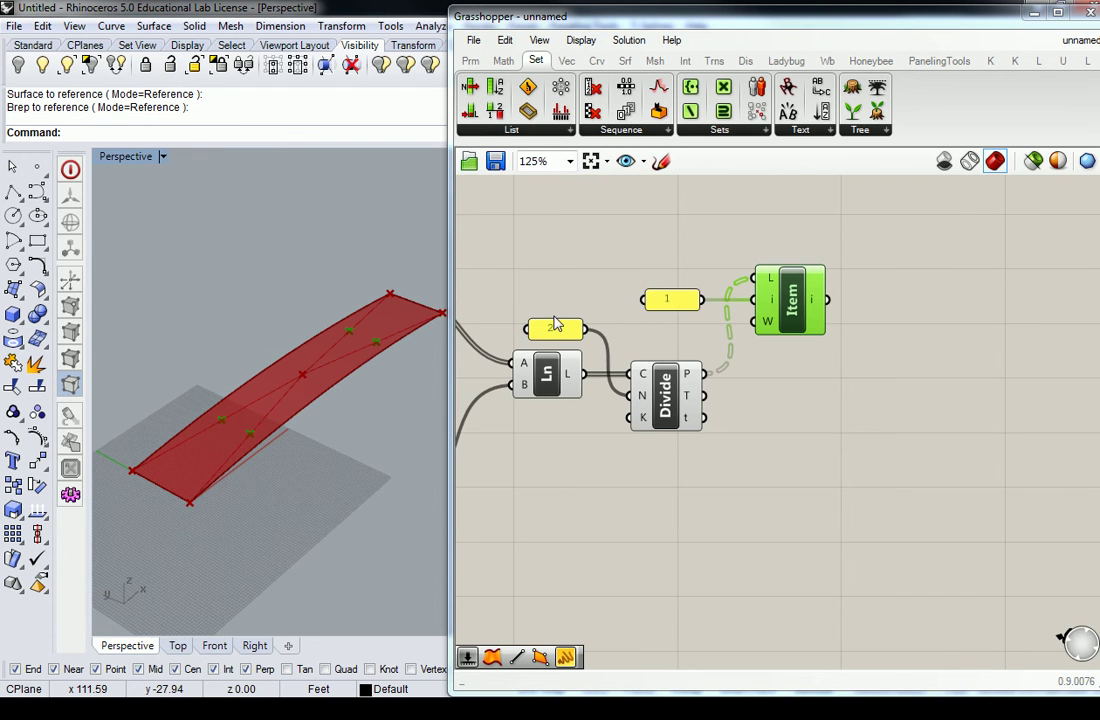
pyautogui.click(887, 294)
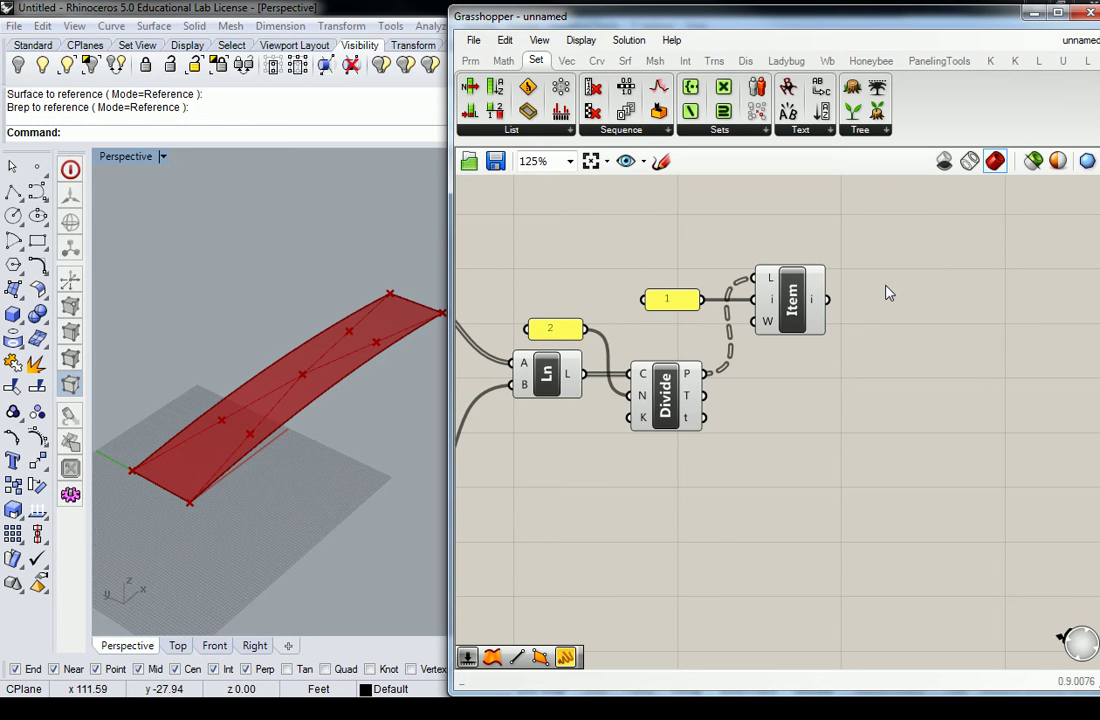
pyautogui.click(791, 305)
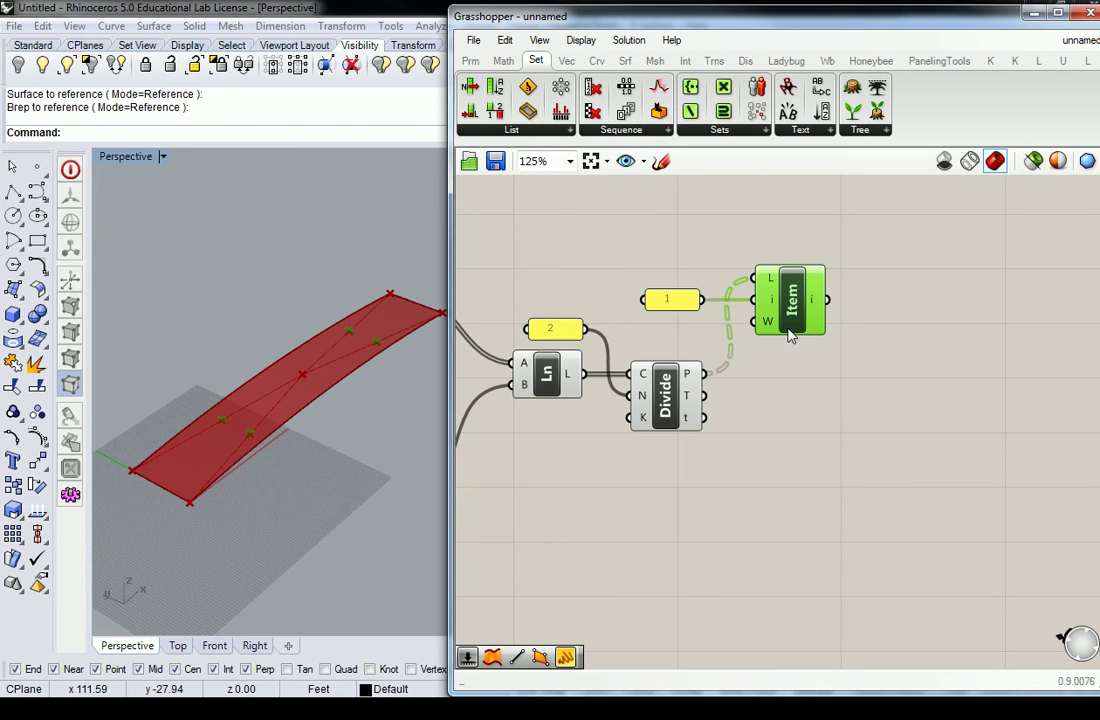
pyautogui.moveTo(678, 290); pyautogui.dragTo(578, 330, button='right')
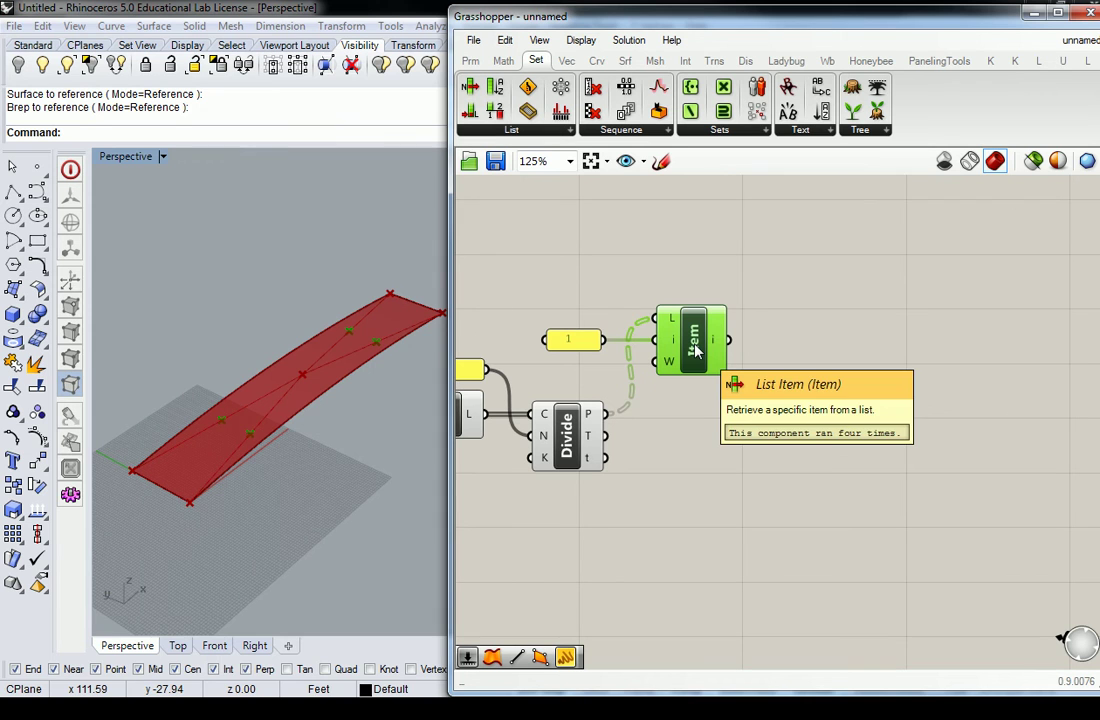
# Examine the Cordoba bridge reference photo and compare its arches with the deck surface's midpoints from several viewing angles in Rhino.
pyautogui.moveTo(345, 400); pyautogui.dragTo(333, 441, button='right')
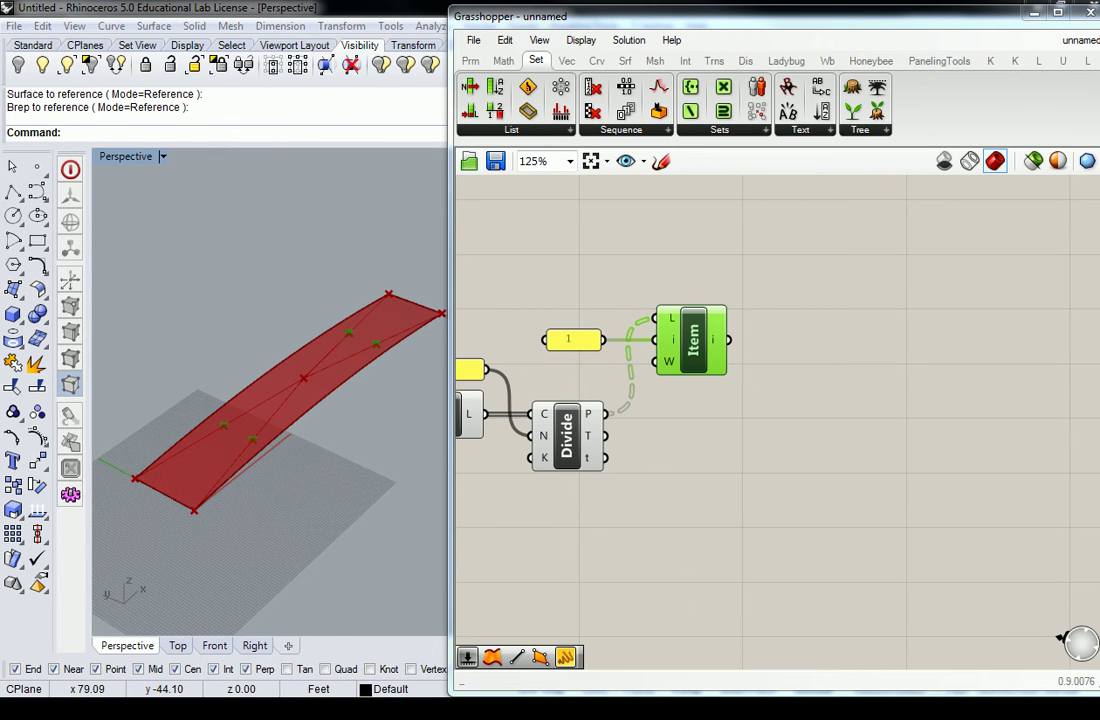
pyautogui.hotkey('alt', 'Tab')
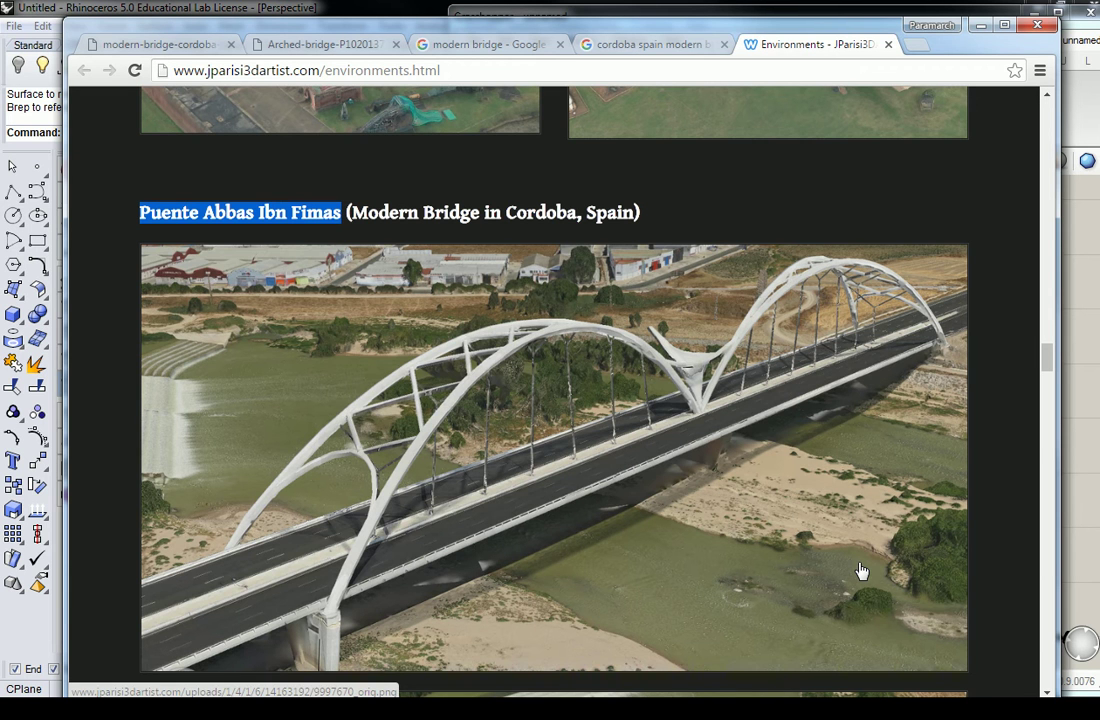
pyautogui.click(1084, 300)
pyautogui.moveTo(1084, 300); pyautogui.dragTo(1048, 300, button='right')
pyautogui.moveTo(240, 400)
pyautogui.mouseDown(button='right')
pyautogui.moveTo(287, 351)
pyautogui.moveTo(265, 334)
pyautogui.moveTo(285, 322)
pyautogui.moveTo(248, 363)
pyautogui.moveTo(260, 382)
pyautogui.moveTo(265, 373)
pyautogui.moveTo(253, 400)
pyautogui.mouseUp(button='right')
pyautogui.scroll(5, 241, 302)
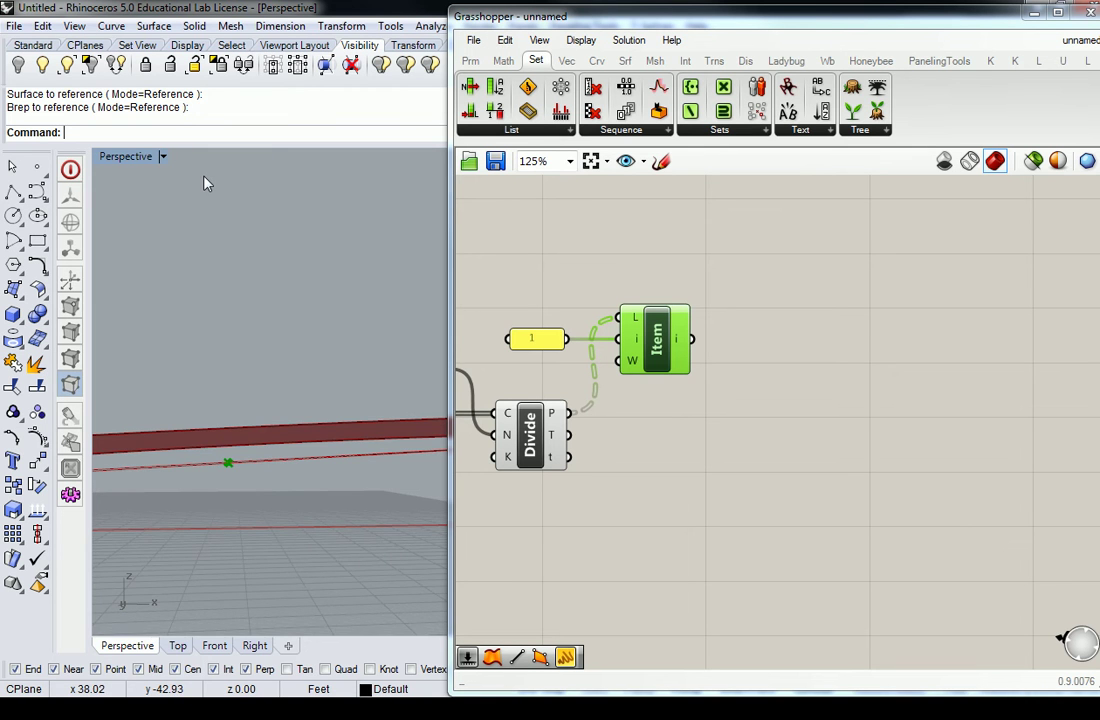
pyautogui.moveTo(205, 183); pyautogui.dragTo(307, 454, button='right')
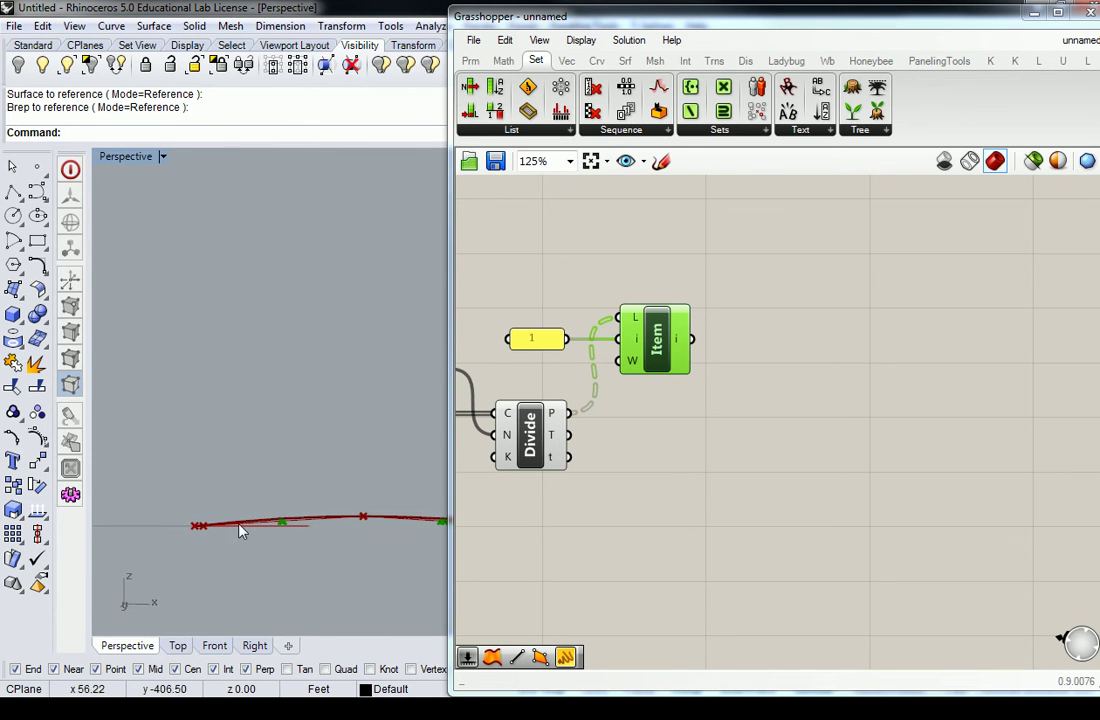
pyautogui.moveTo(268, 430); pyautogui.dragTo(214, 442, button='right')
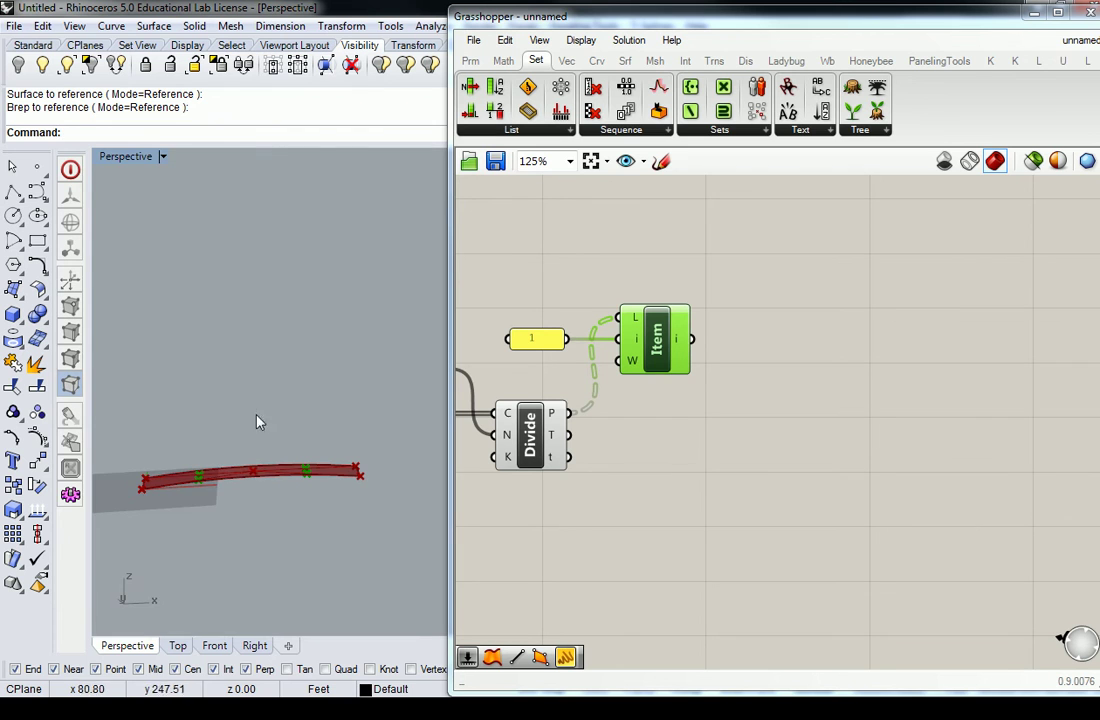
pyautogui.scroll(5, 258, 476)
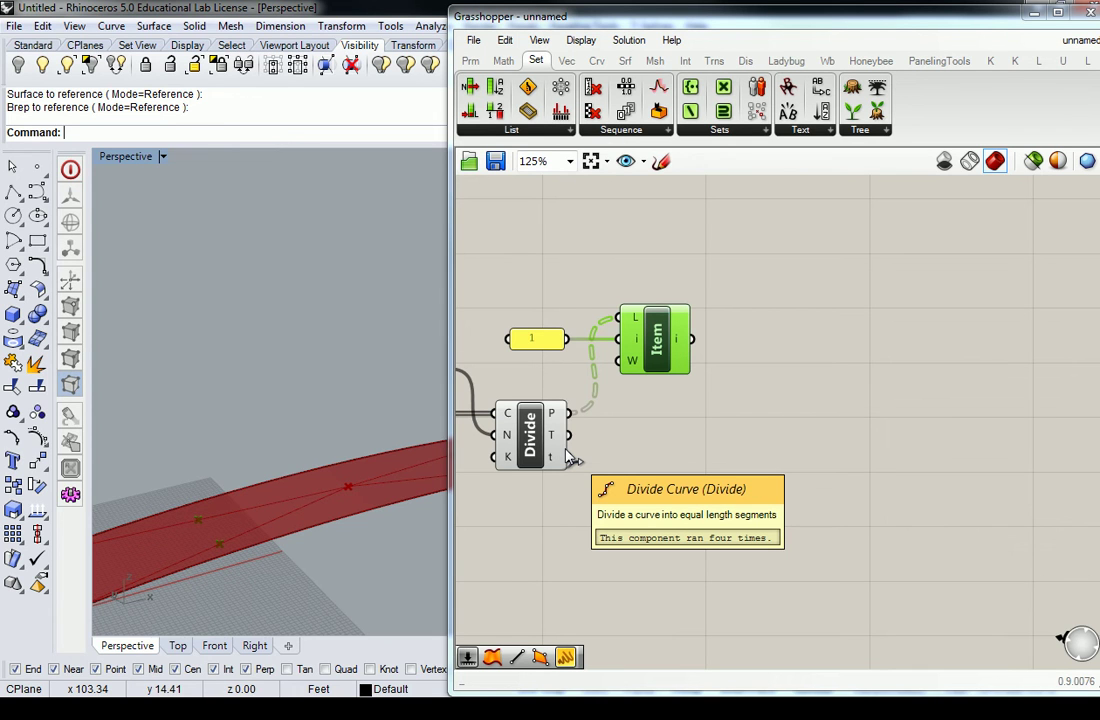
# Add a Move component from the Euclidean transforms and place it downstream of the List Item component.
pyautogui.moveTo(797, 312); pyautogui.dragTo(754, 316, button='right')
pyautogui.click(714, 61)
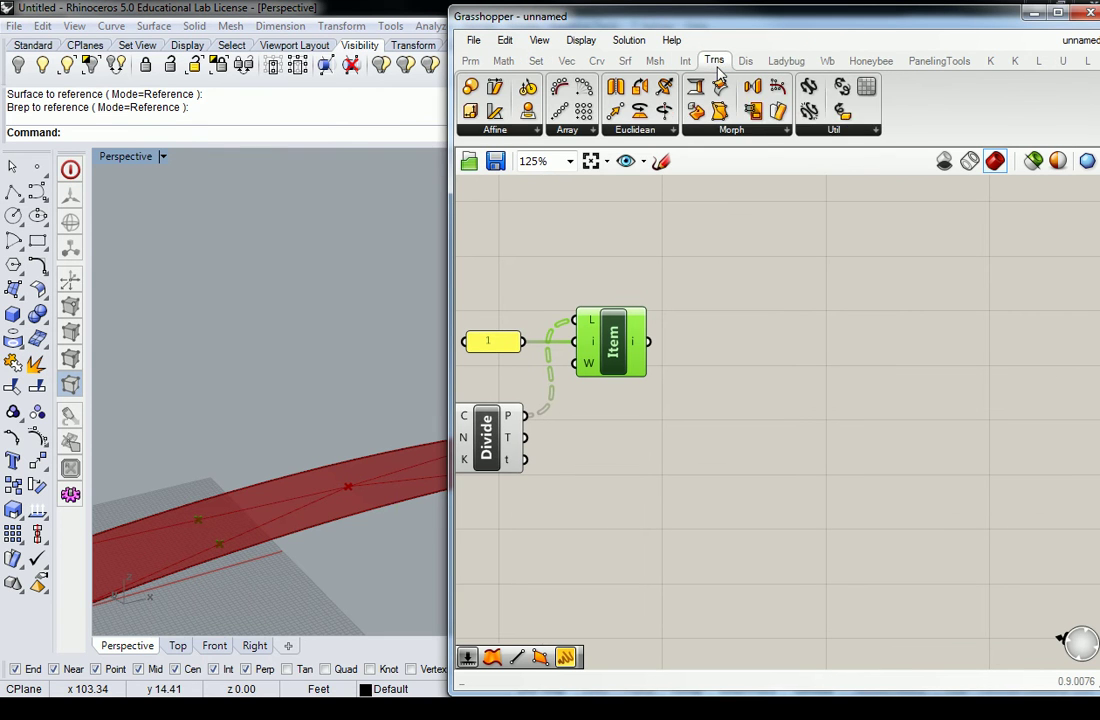
pyautogui.click(662, 133)
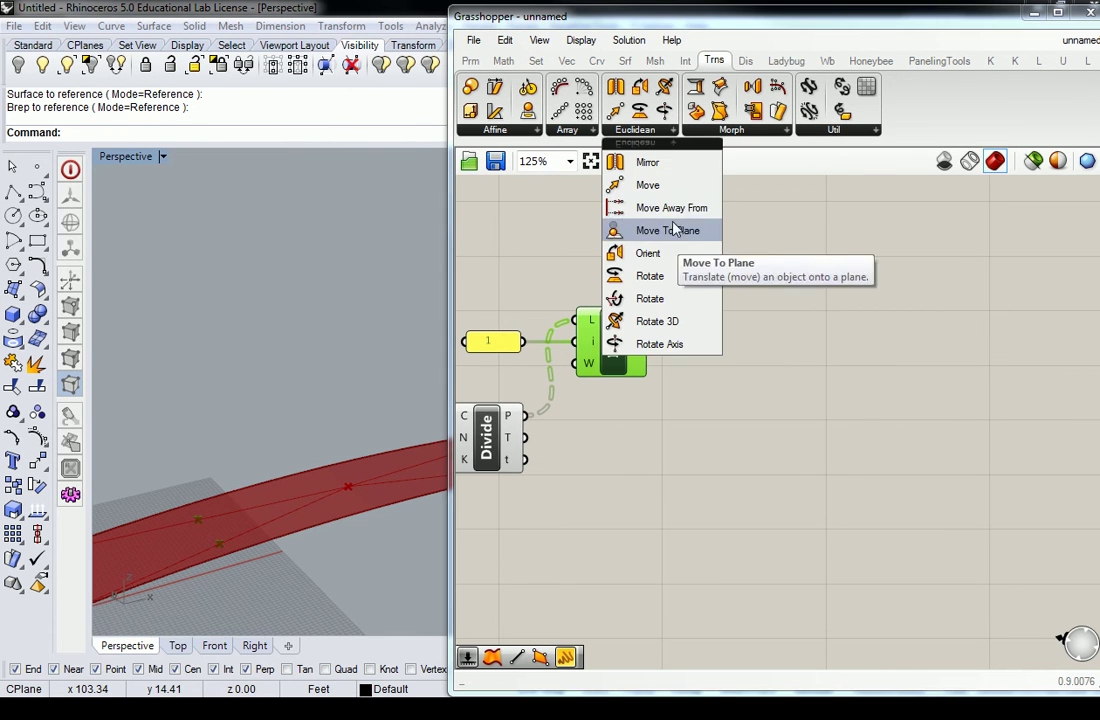
pyautogui.moveTo(651, 184); pyautogui.dragTo(835, 385)
pyautogui.moveTo(783, 413); pyautogui.dragTo(745, 407, button='right')
pyautogui.moveTo(795, 376); pyautogui.dragTo(787, 402)
pyautogui.click(655, 260)
# Add a Unit Z vector component and place it between the List Item and Move components.
pyautogui.click(564, 61)
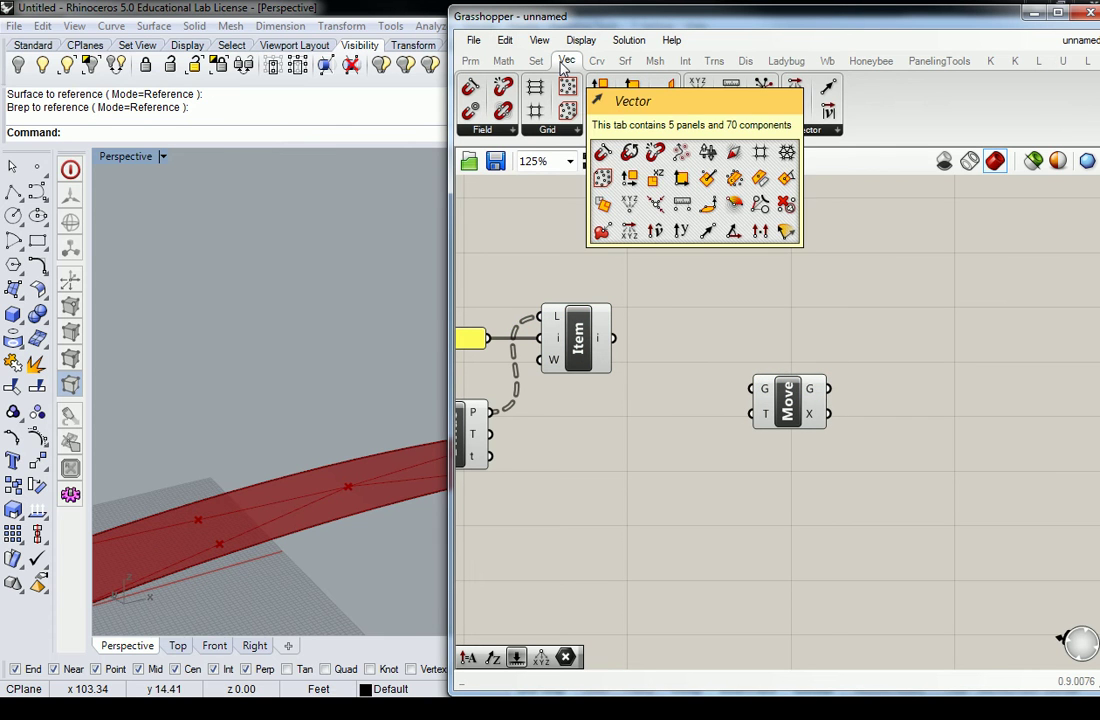
pyautogui.click(837, 130)
pyautogui.moveTo(830, 286); pyautogui.dragTo(708, 430)
pyautogui.moveTo(790, 398); pyautogui.dragTo(832, 358)
pyautogui.moveTo(707, 420); pyautogui.dragTo(730, 416)
pyautogui.click(755, 392)
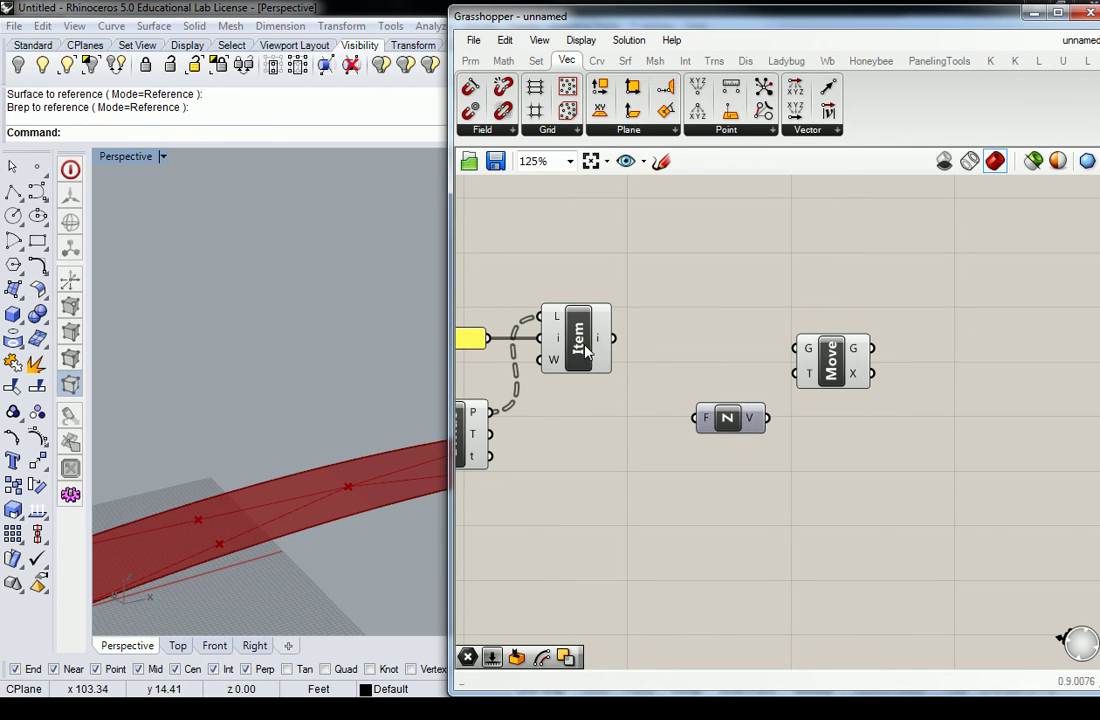
# Connect the List Item output to Move's geometry G and the Unit Z vector to its T input, arranging the components closer together.
pyautogui.click(588, 350)
pyautogui.moveTo(614, 340); pyautogui.dragTo(840, 357)
pyautogui.click(727, 418)
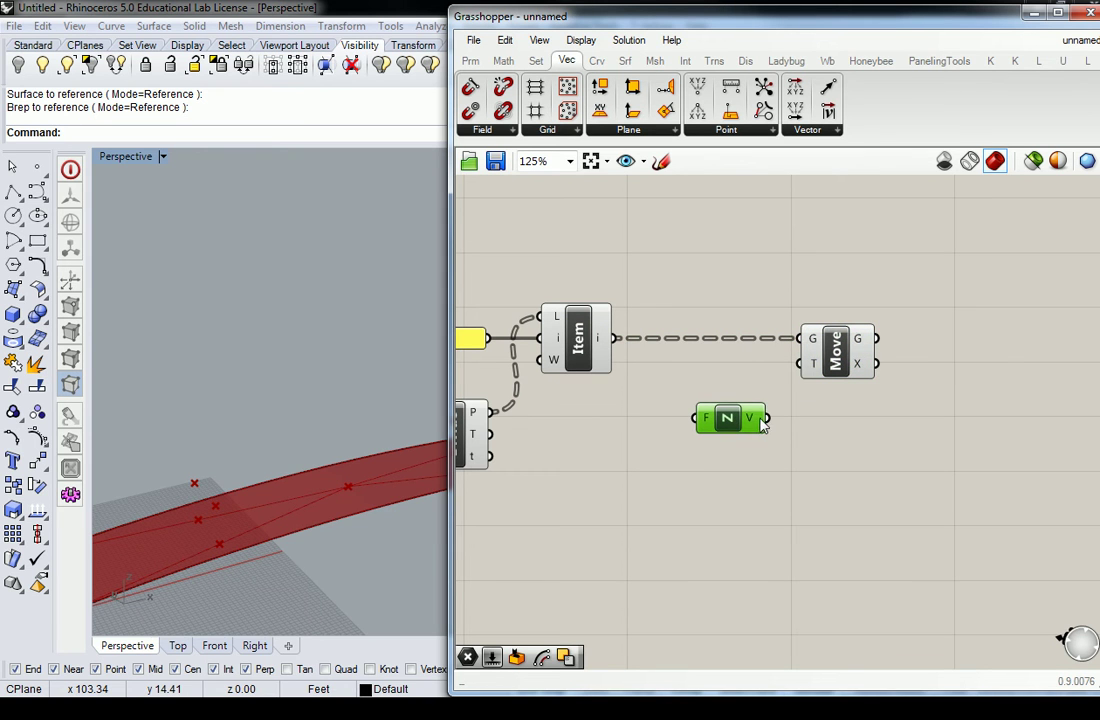
pyautogui.moveTo(770, 418); pyautogui.dragTo(586, 269)
pyautogui.moveTo(836, 352); pyautogui.dragTo(698, 350)
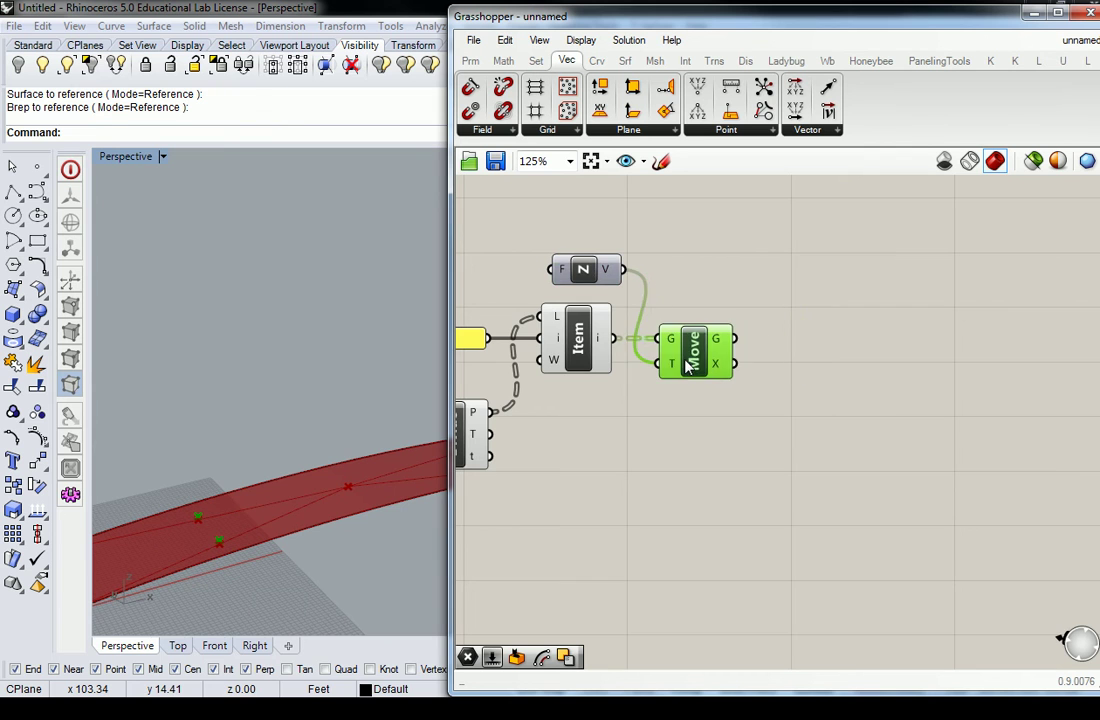
pyautogui.moveTo(592, 356); pyautogui.dragTo(806, 368, button='right')
pyautogui.scroll(-2, 806, 368)
pyautogui.scroll(2, 651, 314)
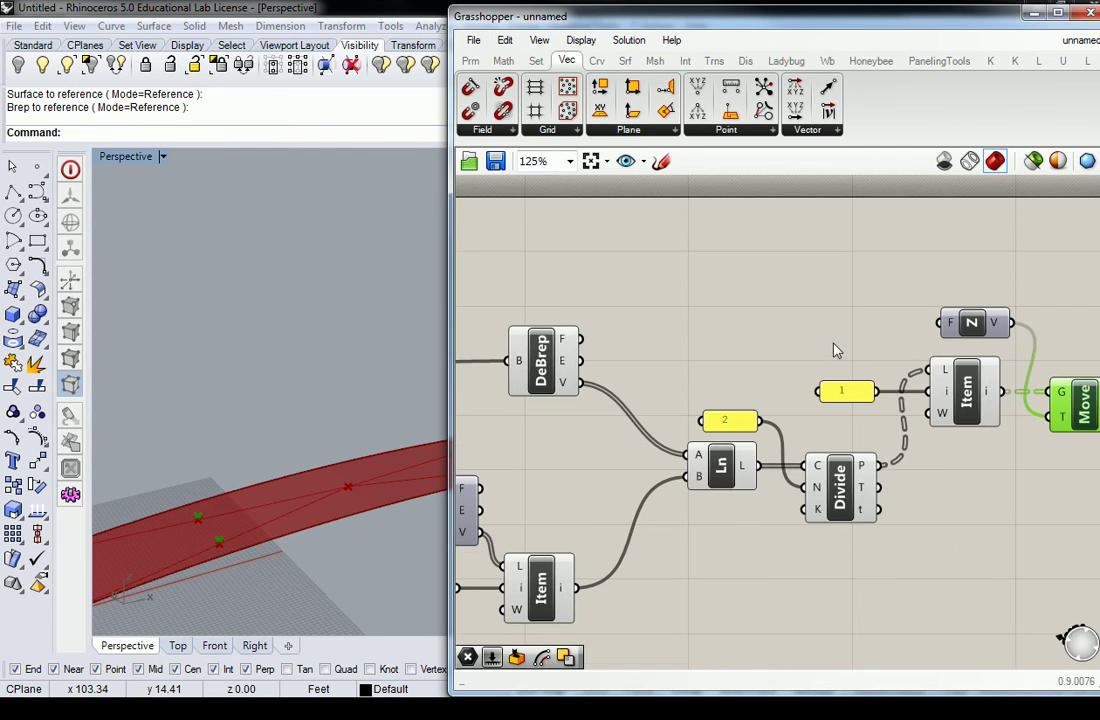
pyautogui.doubleClick(761, 323)
pyautogui.write('0')
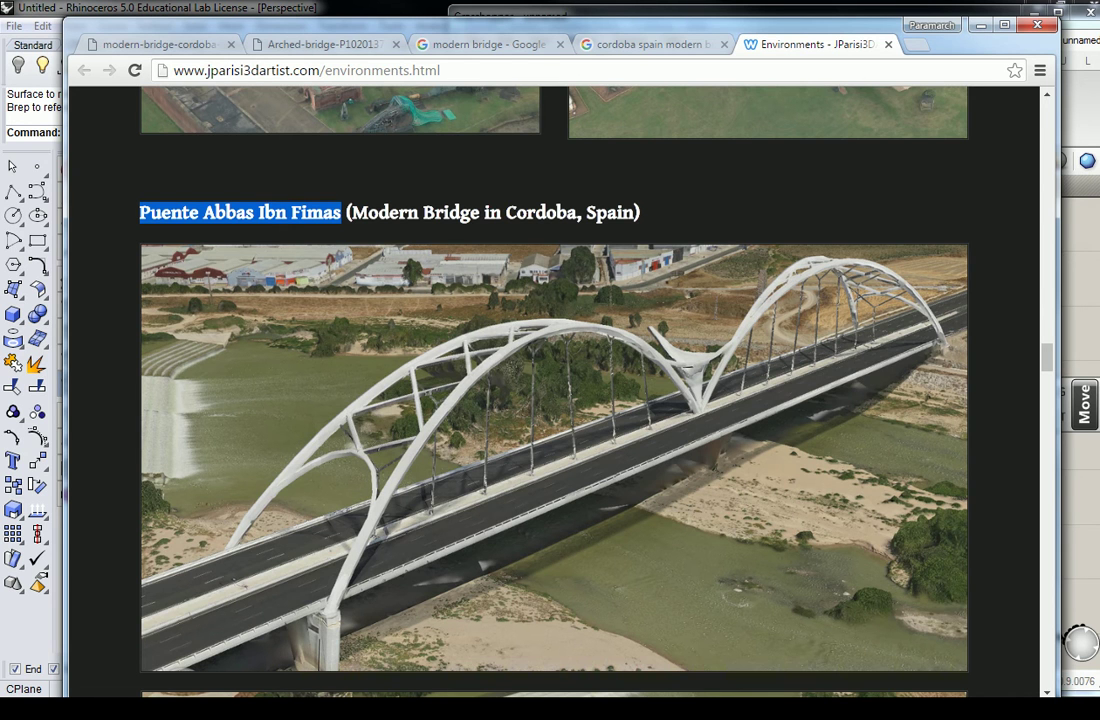
pyautogui.click(637, 12)
pyautogui.scroll(-3, 626, 331)
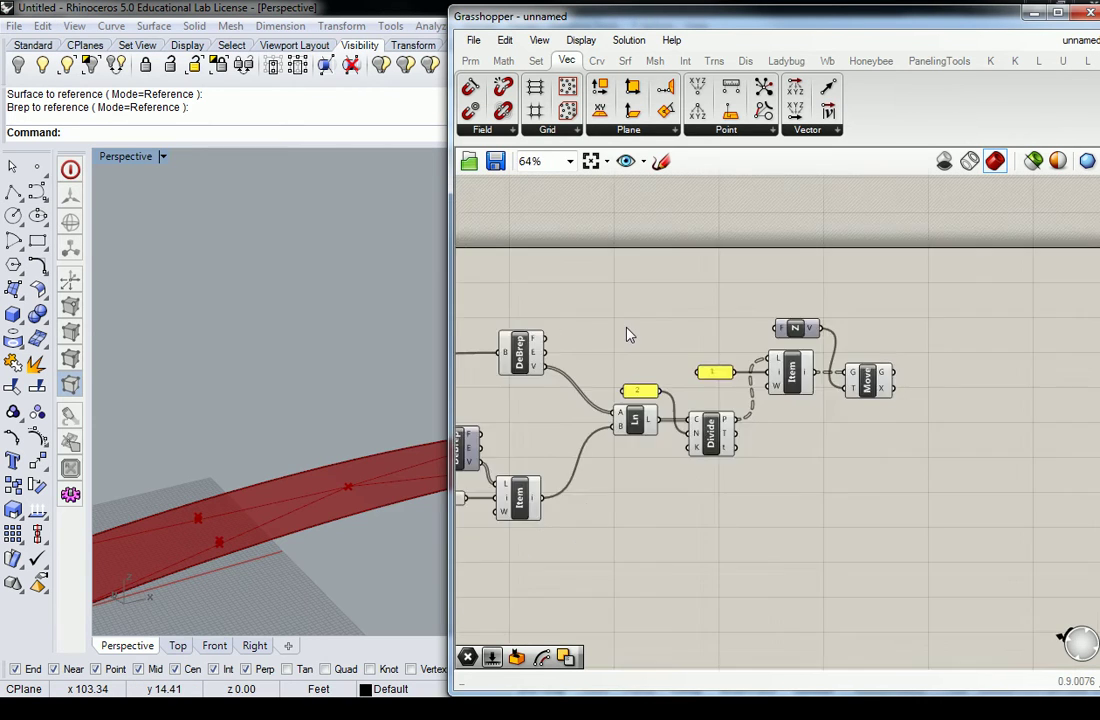
# Add a number slider ranging from 0 to 100, connect it to Unit Z's factor F, and align it with that component.
pyautogui.scroll(3, 658, 351)
pyautogui.doubleClick(660, 326)
pyautogui.write('0<100')
pyautogui.press('Return')
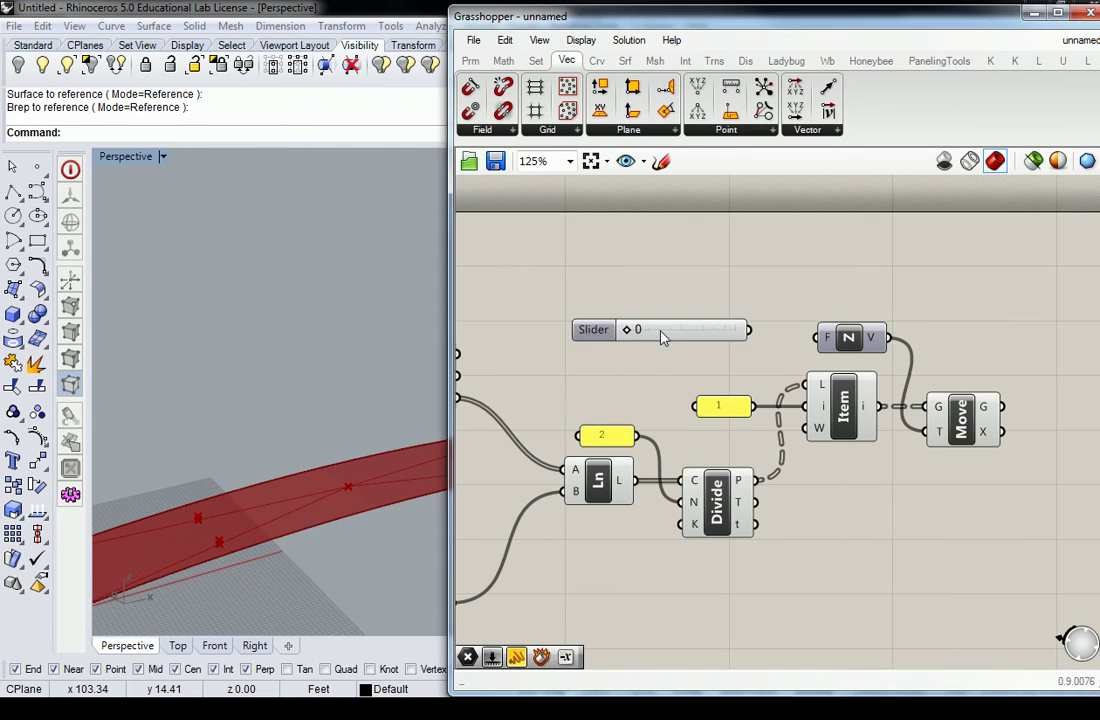
pyautogui.moveTo(752, 331); pyautogui.dragTo(820, 337)
pyautogui.click(720, 333)
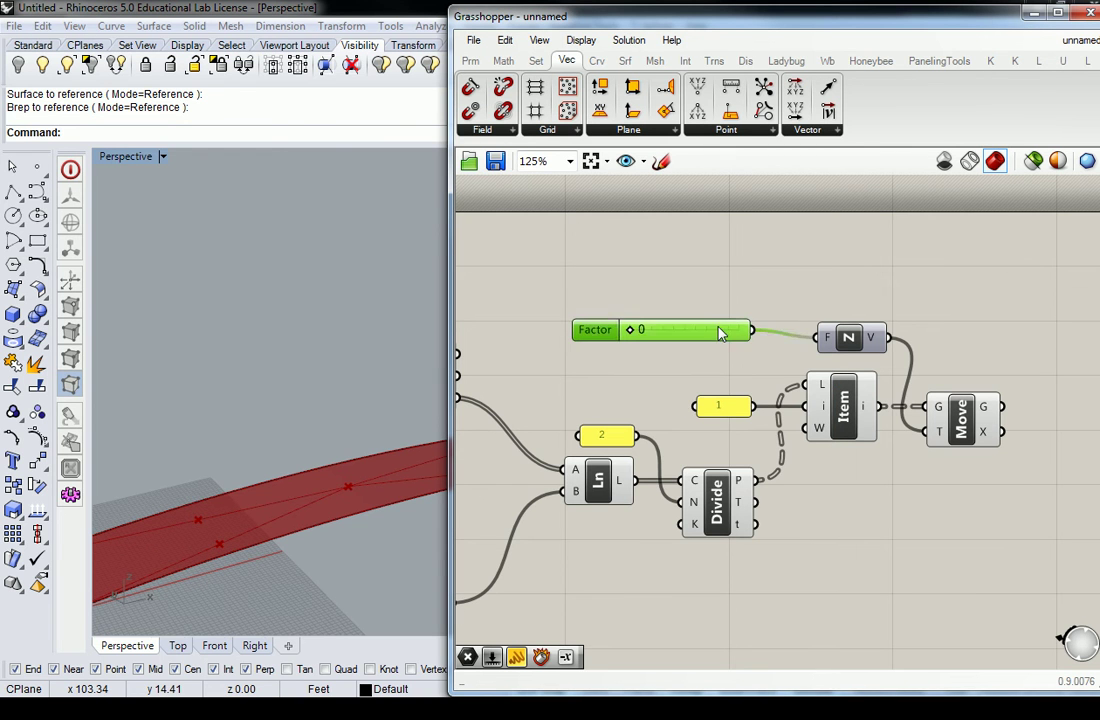
pyautogui.moveTo(720, 333); pyautogui.dragTo(720, 340)
pyautogui.click(702, 307)
# Adjust the Factor slider to 41 to raise the moved points above the deck, judging their height in the perspective view.
pyautogui.moveTo(240, 320); pyautogui.dragTo(312, 383, button='right')
pyautogui.click(683, 303)
pyautogui.moveTo(638, 340); pyautogui.dragTo(681, 353)
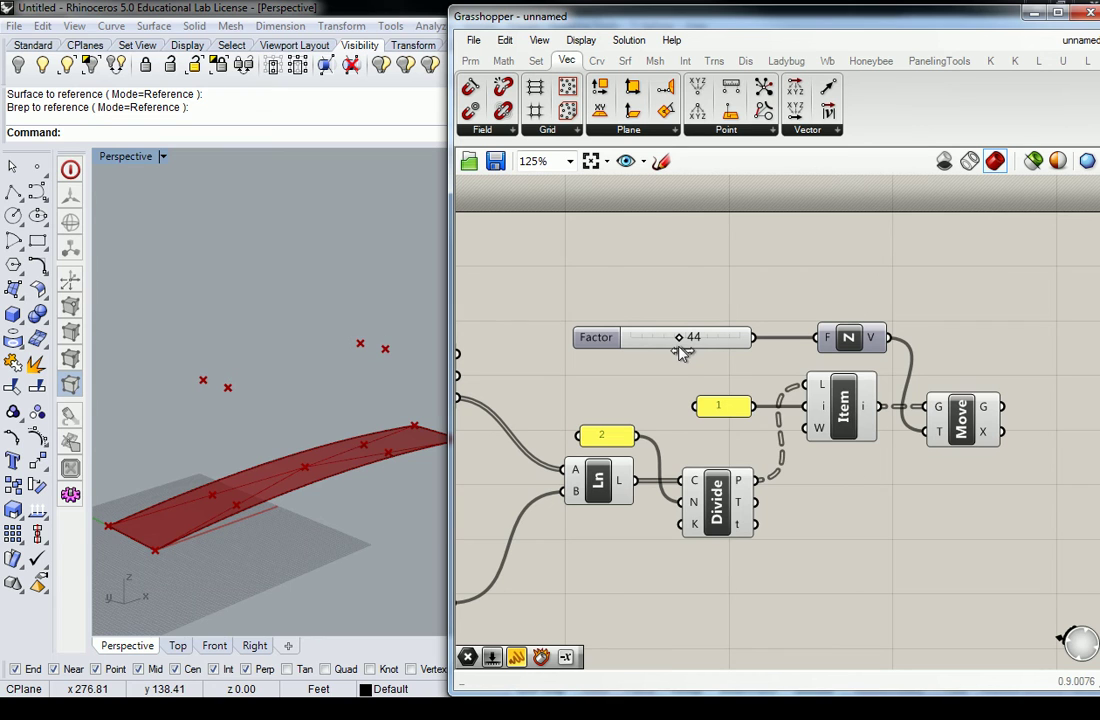
pyautogui.moveTo(320, 400); pyautogui.dragTo(260, 405, button='right')
pyautogui.moveTo(677, 342); pyautogui.dragTo(672, 343)
pyautogui.moveTo(265, 351); pyautogui.dragTo(223, 319, button='right')
pyautogui.moveTo(668, 340); pyautogui.dragTo(660, 345)
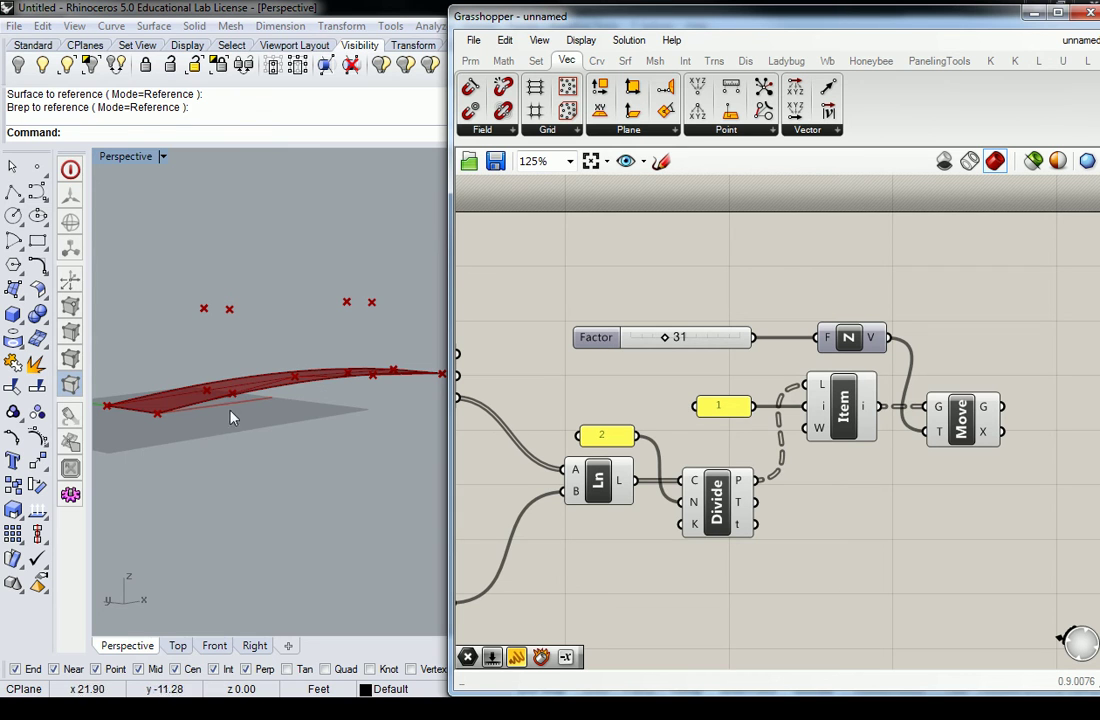
pyautogui.moveTo(262, 345); pyautogui.dragTo(472, 340, button='right')
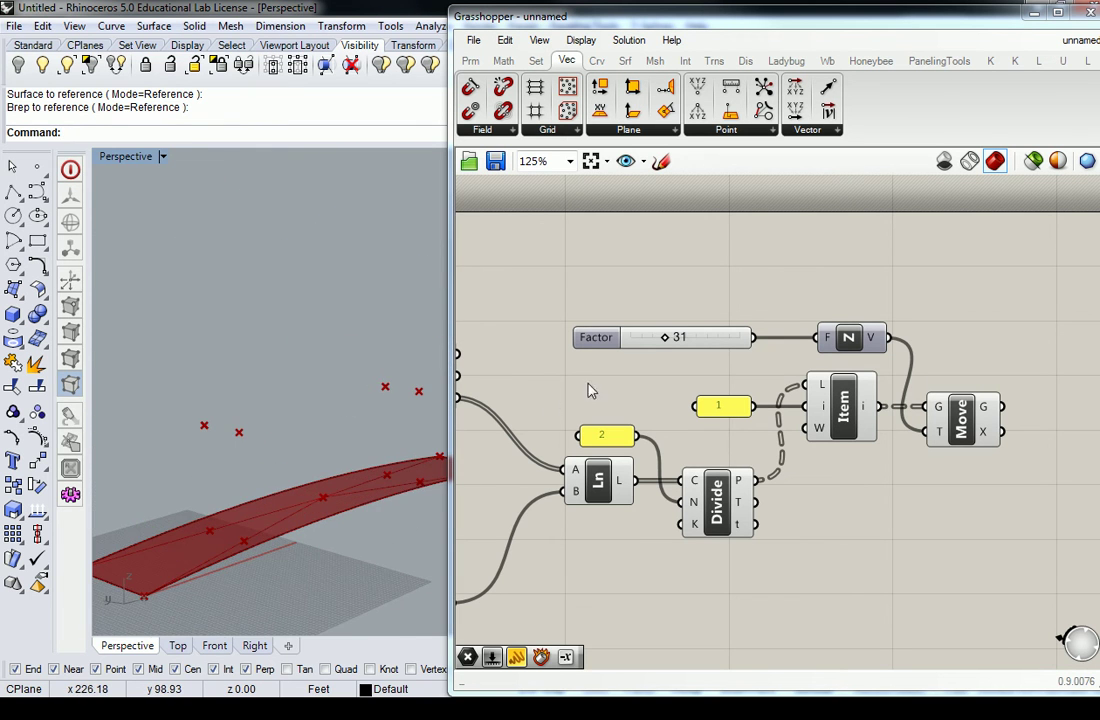
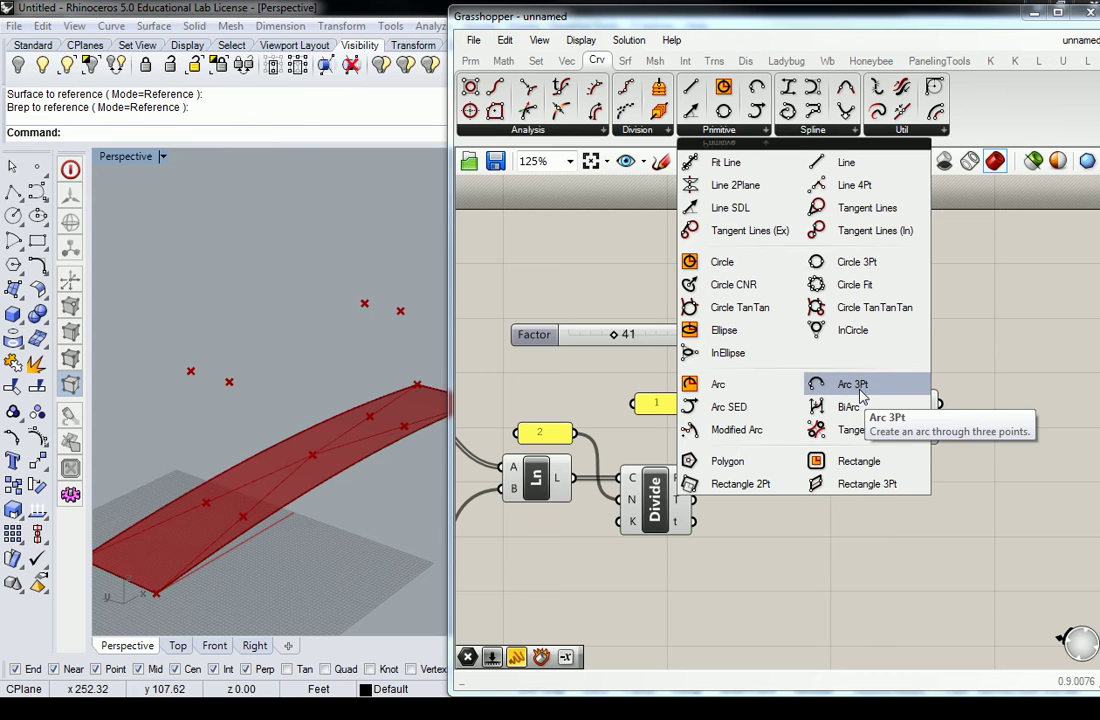
# Try lifting the deck curve's middle control point in the Rhino view to test the parametric definition.
pyautogui.click(838, 137)
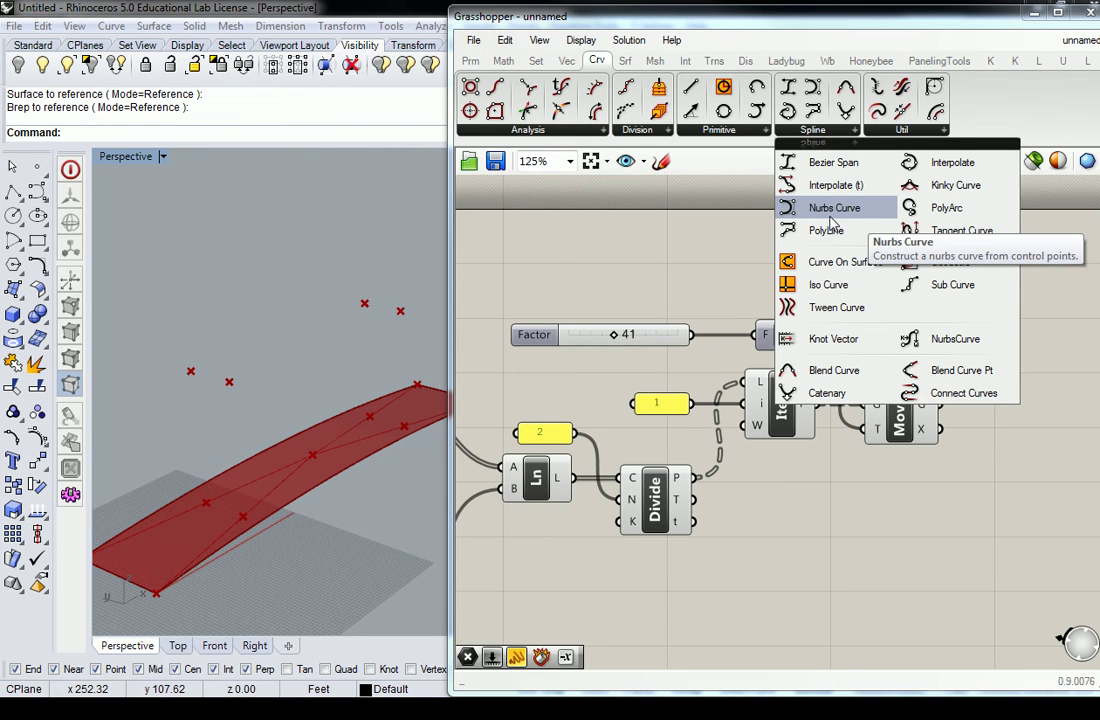
pyautogui.click(316, 458)
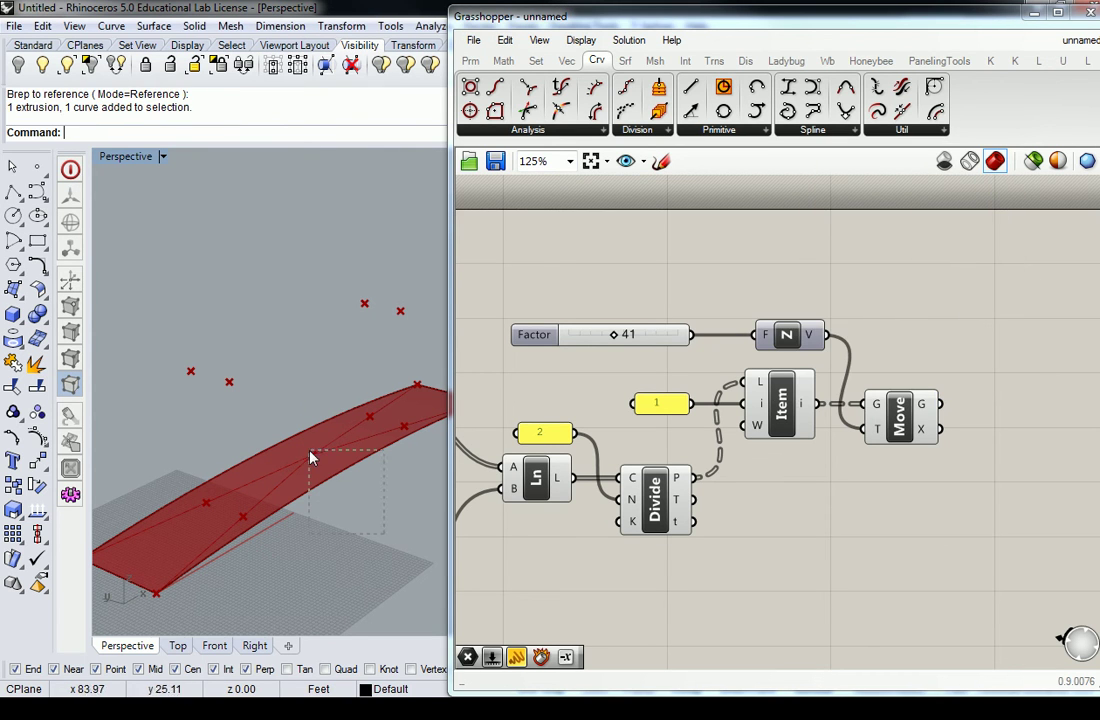
pyautogui.click(343, 490)
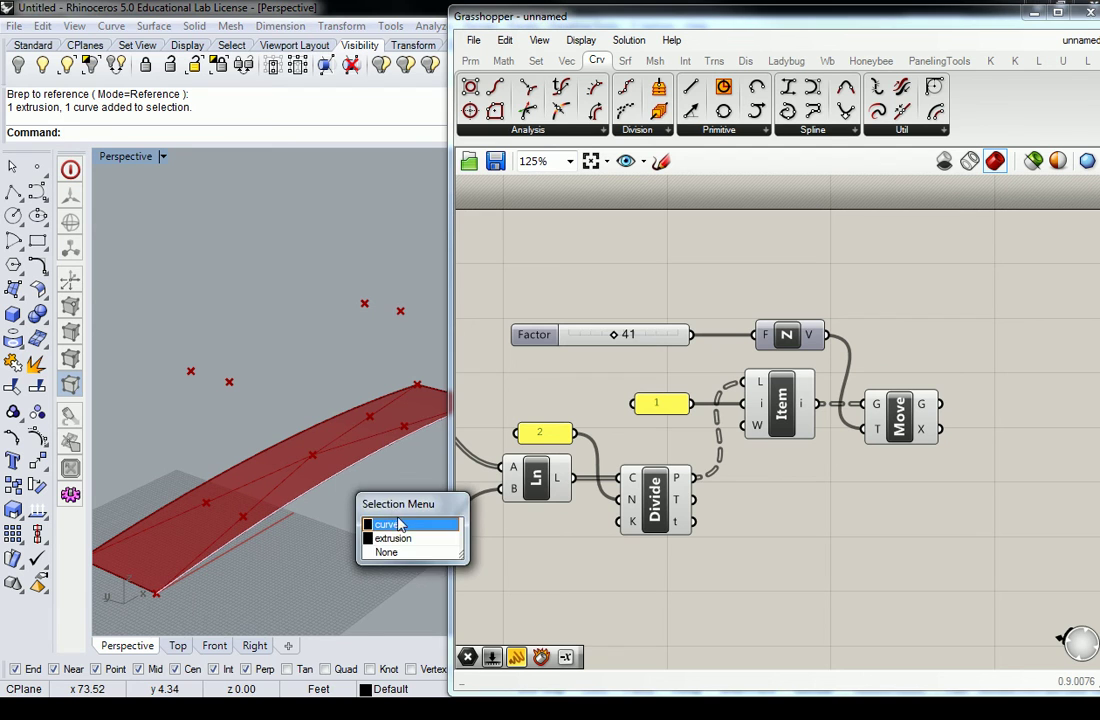
pyautogui.press('Escape')
pyautogui.click(35, 368)
pyautogui.moveTo(271, 378); pyautogui.dragTo(377, 478)
pyautogui.moveTo(347, 415); pyautogui.dragTo(349, 360)
pyautogui.moveTo(313, 390); pyautogui.dragTo(400, 425, button='right')
pyautogui.hotkey('ctrl', 'z')
pyautogui.hotkey('ctrl', 'z')
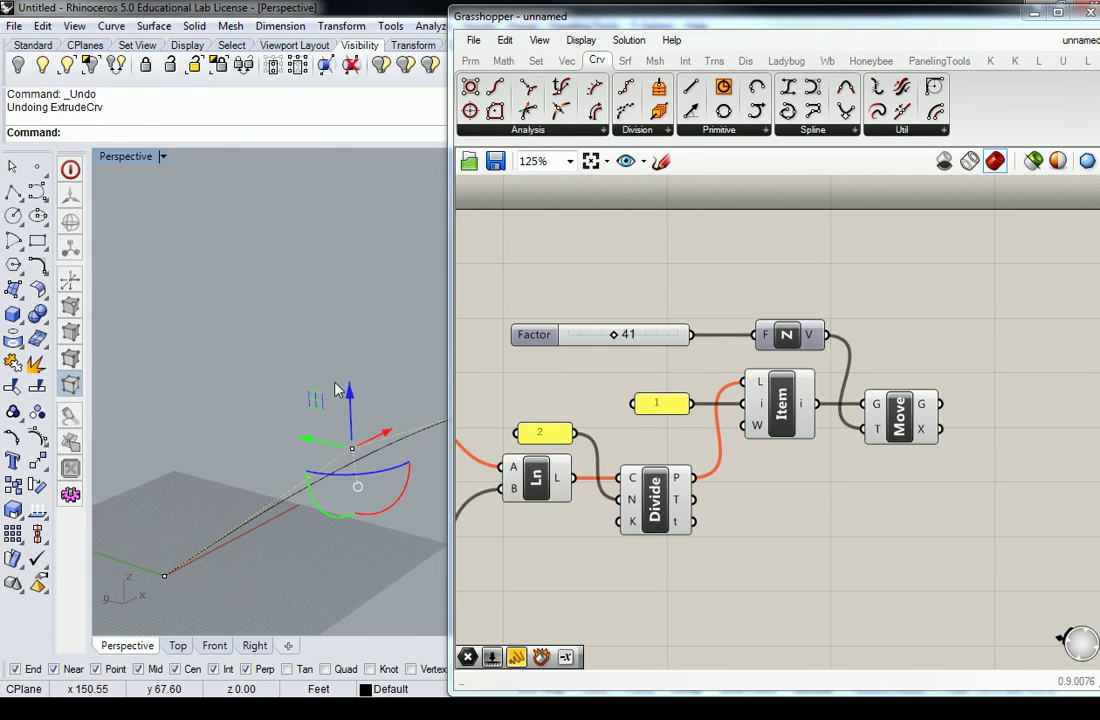
pyautogui.hotkey('ctrl', 'y')
# Add an Interpolate curve component and place it downstream of the Move component.
pyautogui.moveTo(954, 365); pyautogui.dragTo(798, 348, button='right')
pyautogui.click(838, 131)
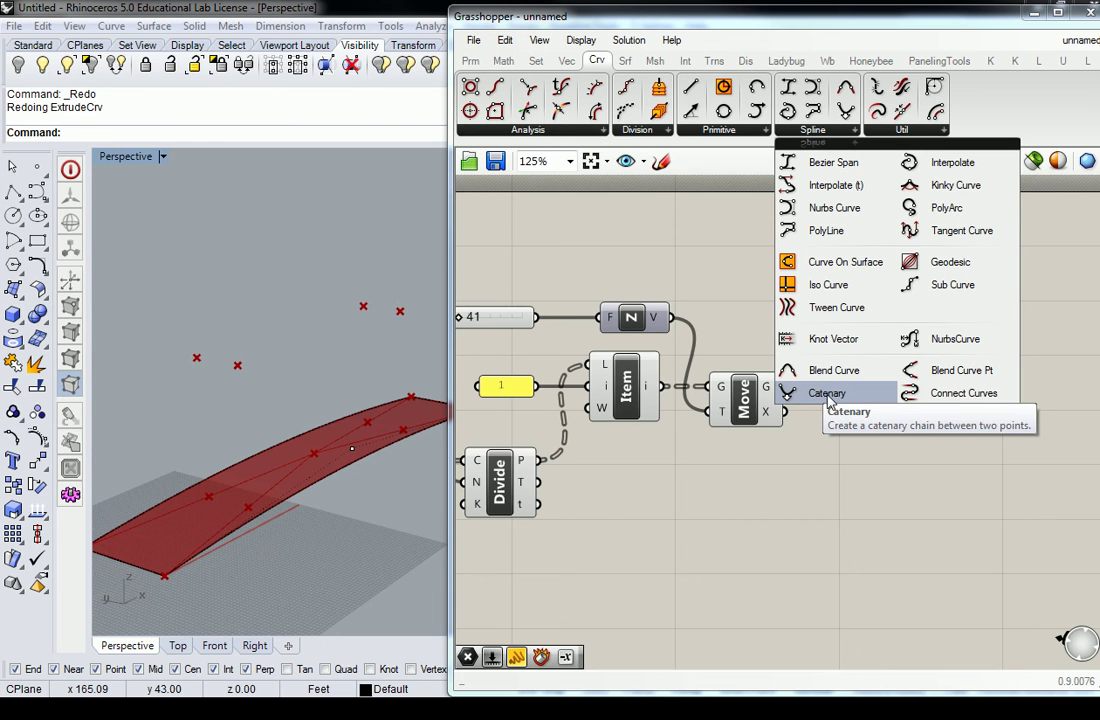
pyautogui.click(945, 172)
pyautogui.click(900, 318)
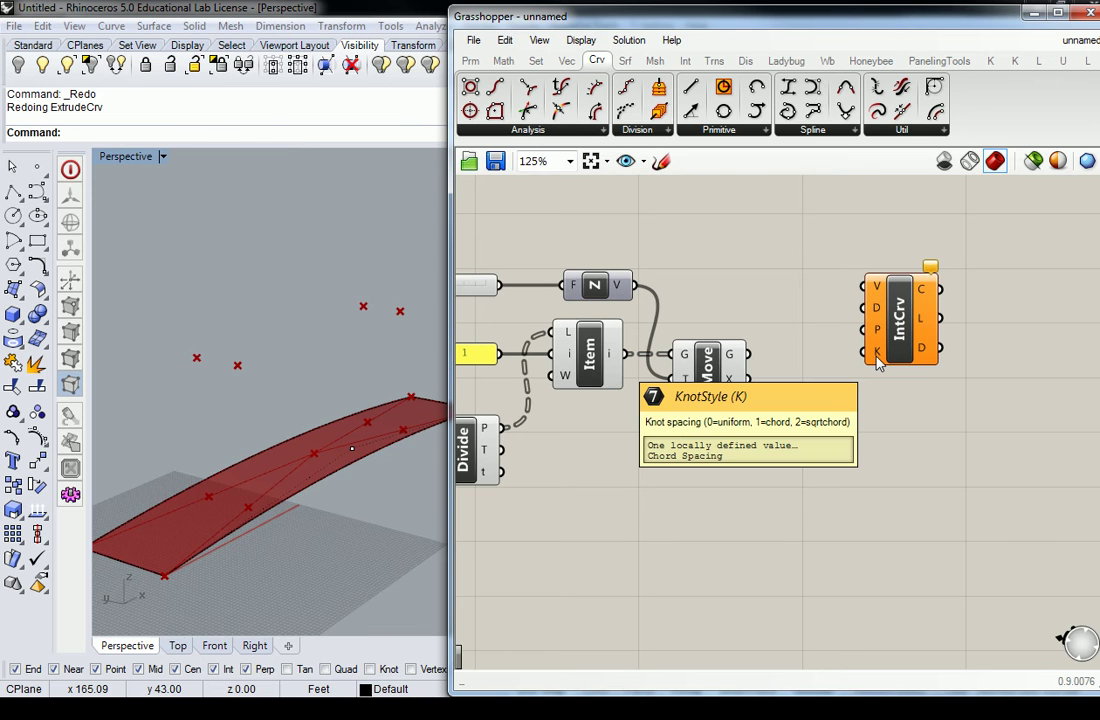
pyautogui.moveTo(877, 362); pyautogui.dragTo(901, 410)
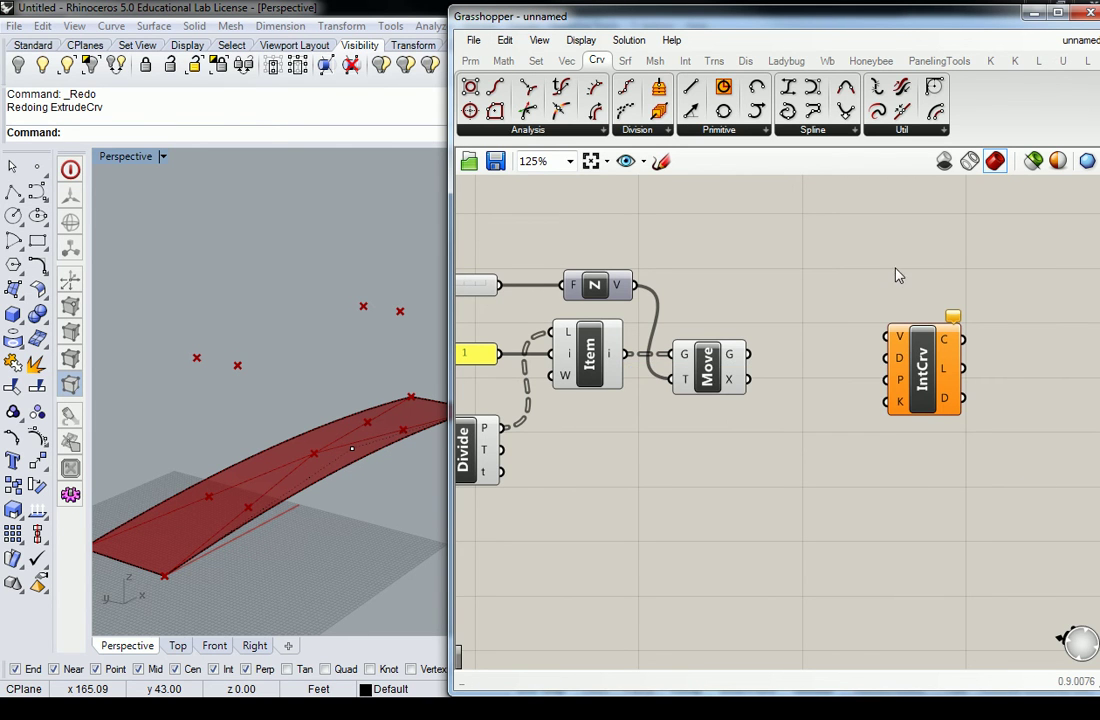
# Examine the points from the Move, List Item, Divide Curve and Deconstruct Brep components as candidates for the interpolated curve's vertices.
pyautogui.scroll(-4, 900, 280)
pyautogui.scroll(2, 800, 302)
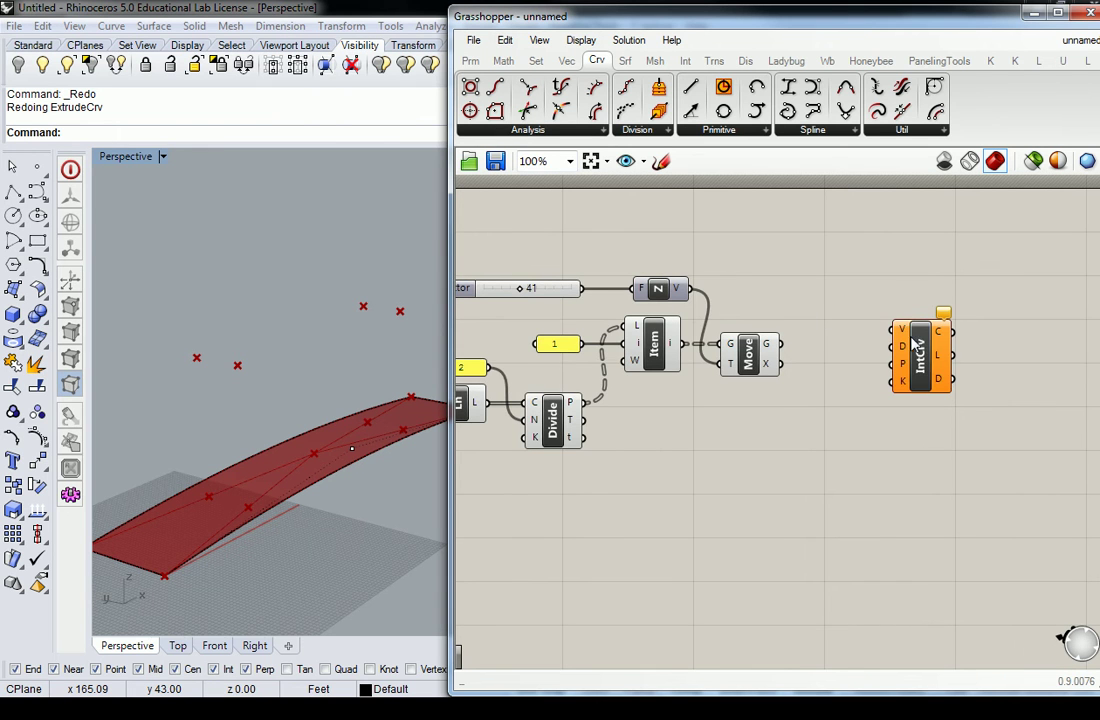
pyautogui.click(750, 358)
pyautogui.moveTo(750, 358); pyautogui.dragTo(860, 327, button='right')
pyautogui.click(765, 318)
pyautogui.click(665, 395)
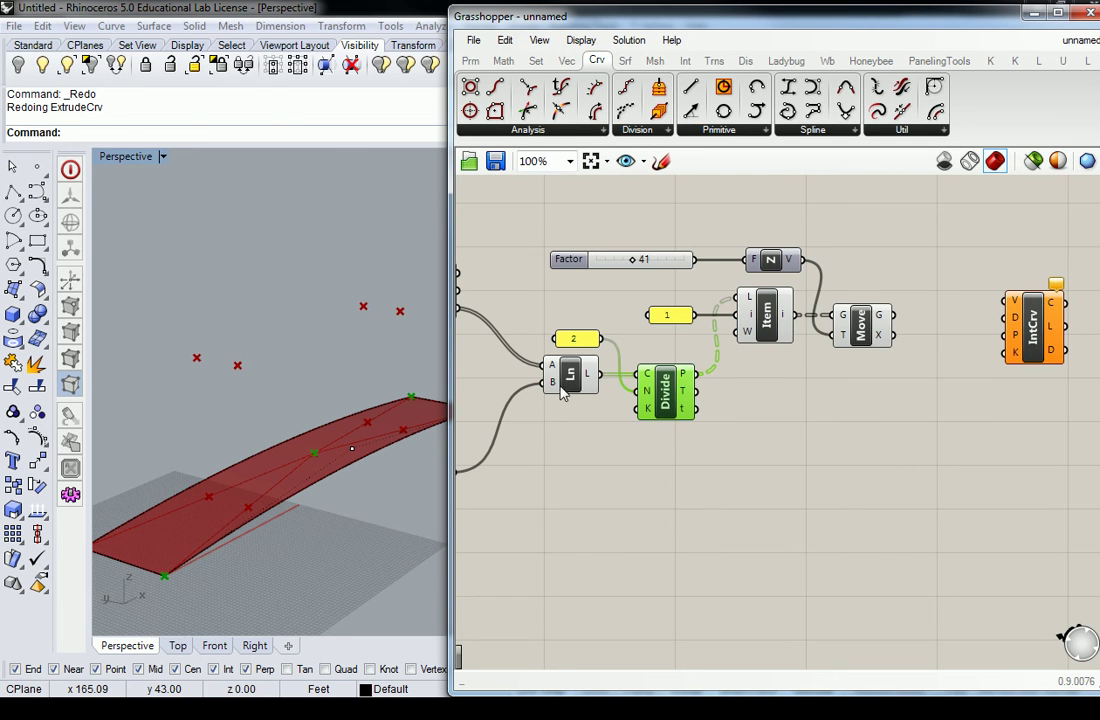
pyautogui.moveTo(610, 413); pyautogui.dragTo(723, 418, button='right')
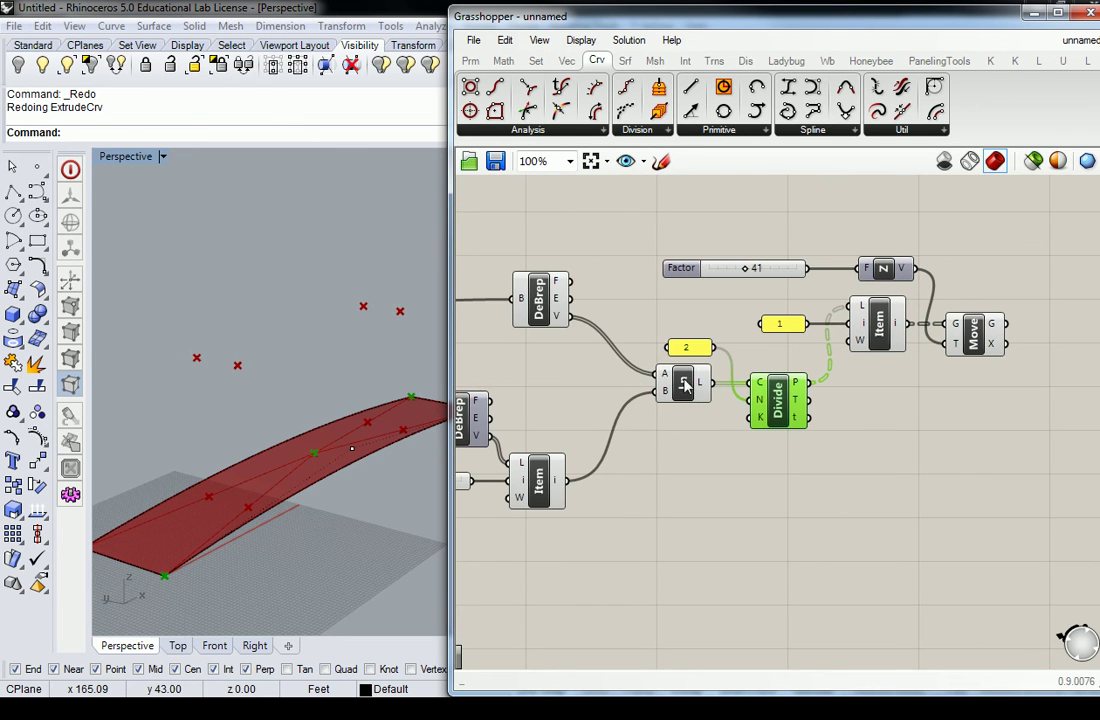
pyautogui.click(545, 302)
pyautogui.click(589, 398)
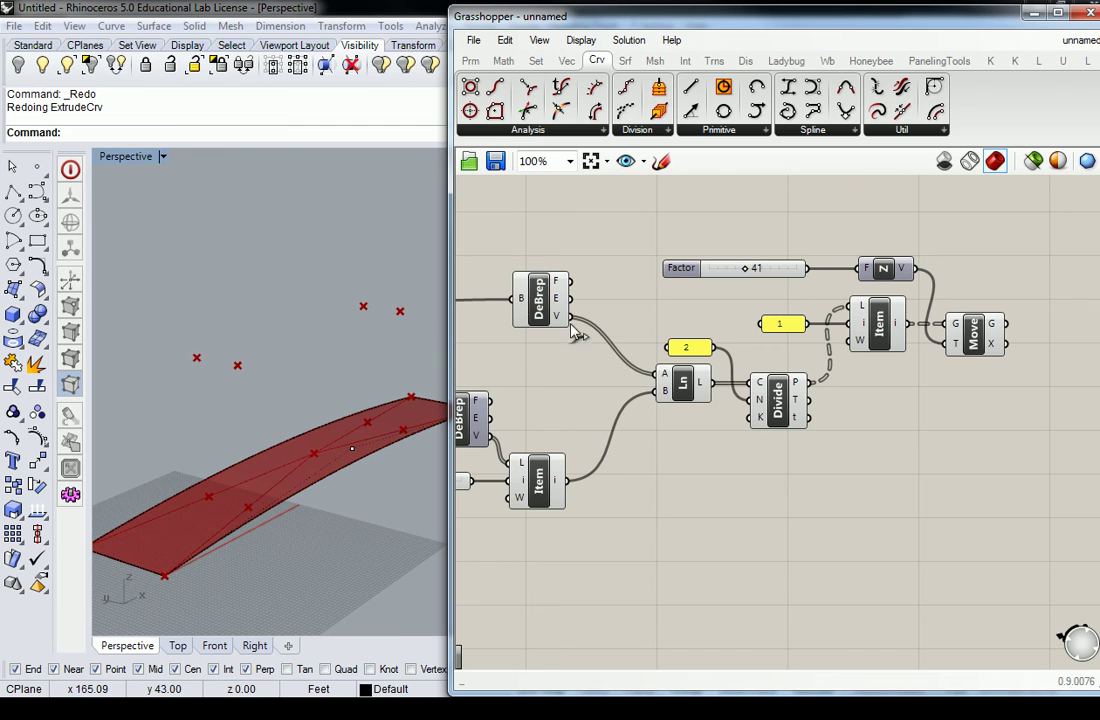
pyautogui.moveTo(565, 318)
pyautogui.moveTo(692, 309); pyautogui.dragTo(582, 326, button='right')
pyautogui.moveTo(943, 370); pyautogui.dragTo(815, 393, button='right')
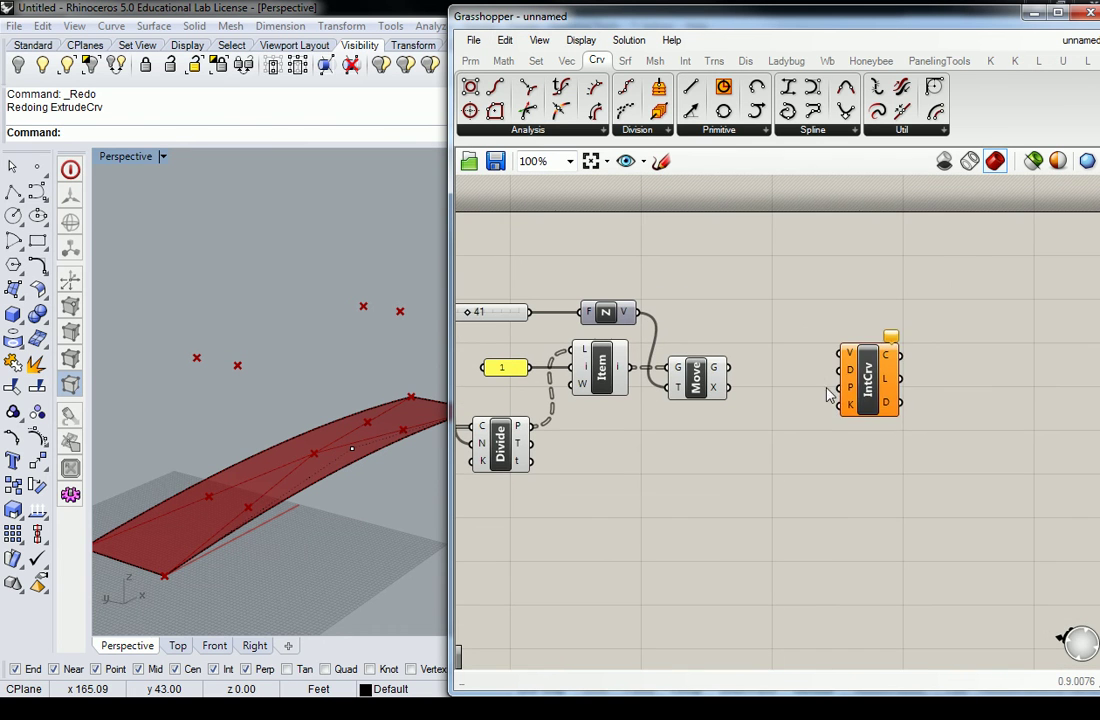
pyautogui.moveTo(866, 385); pyautogui.dragTo(992, 382)
pyautogui.click(469, 62)
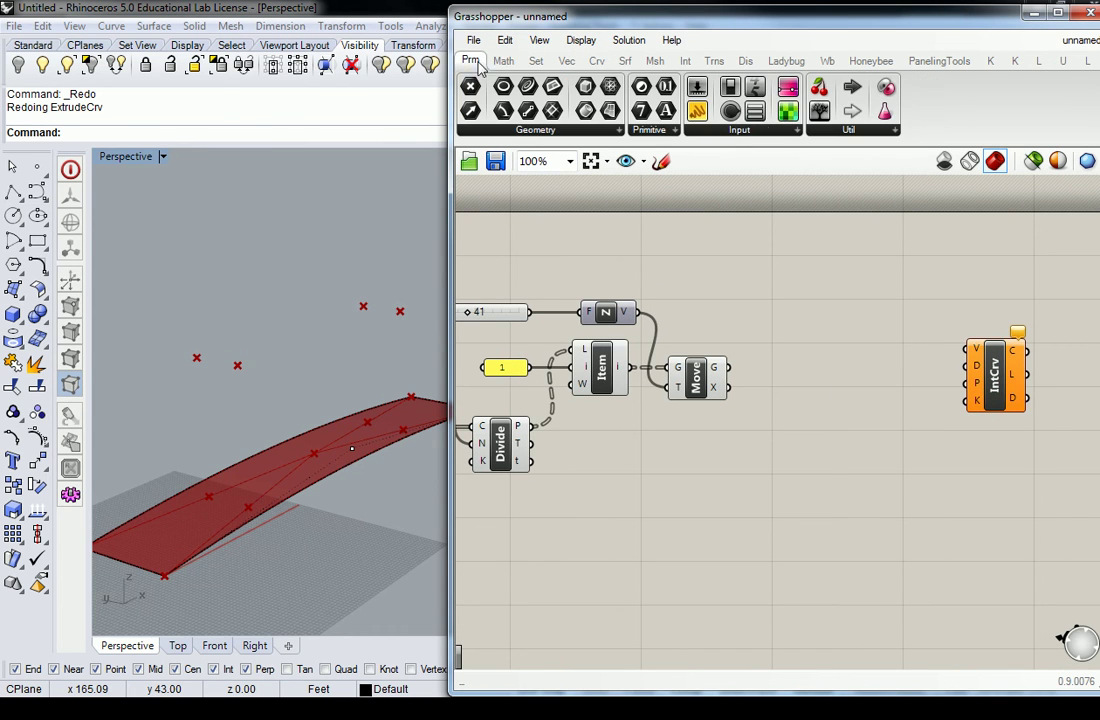
pyautogui.click(536, 60)
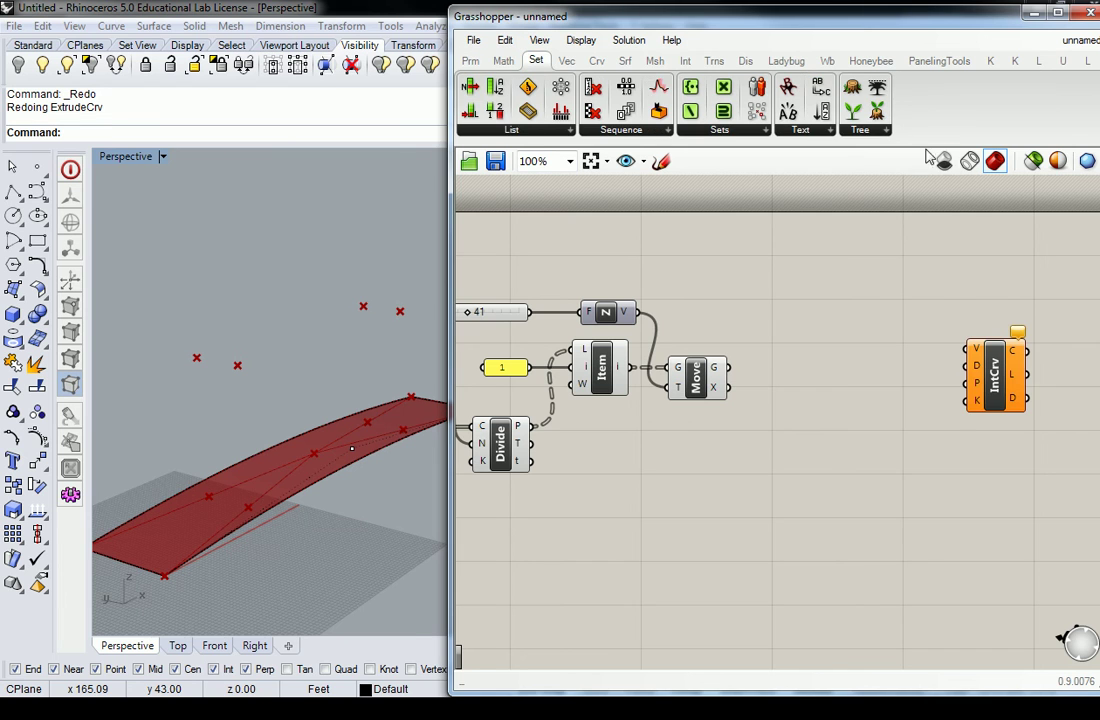
pyautogui.click(862, 130)
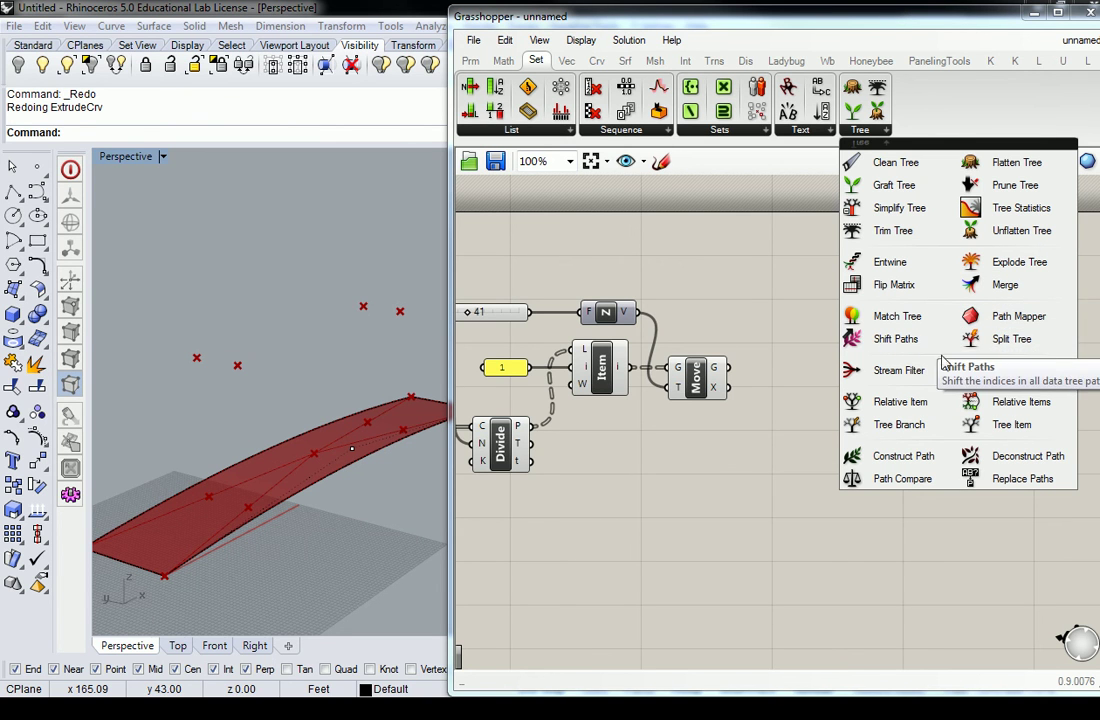
pyautogui.moveTo(993, 374); pyautogui.dragTo(788, 350)
pyautogui.scroll(4, 784, 348)
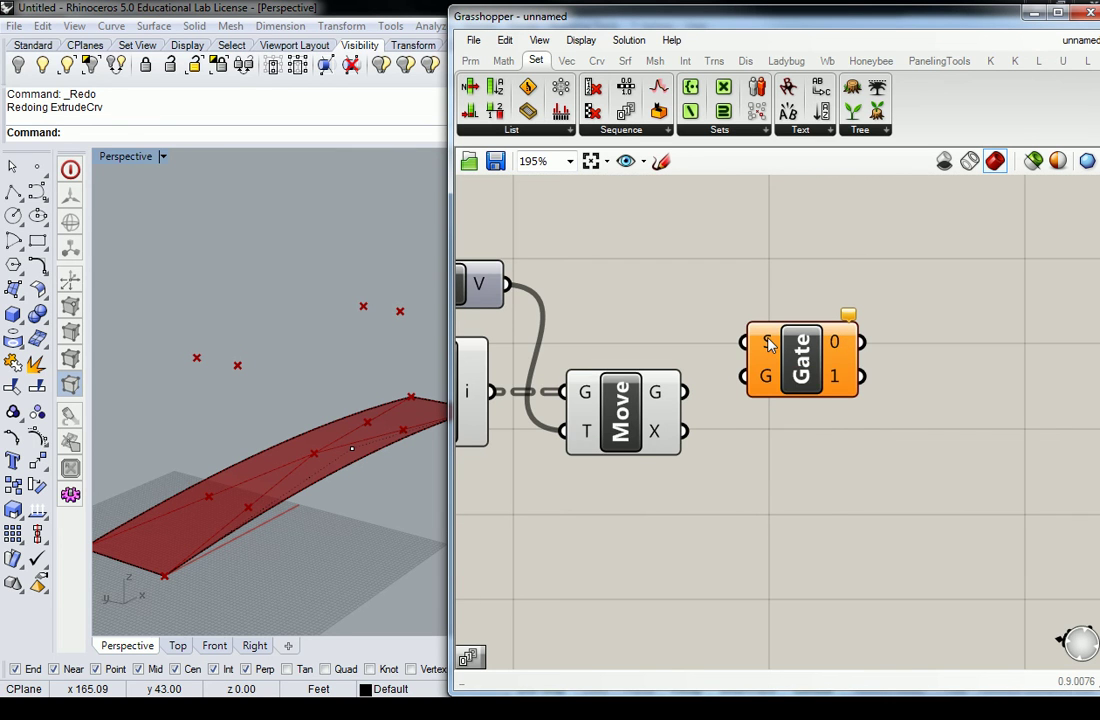
pyautogui.click(797, 362)
pyautogui.press('Delete')
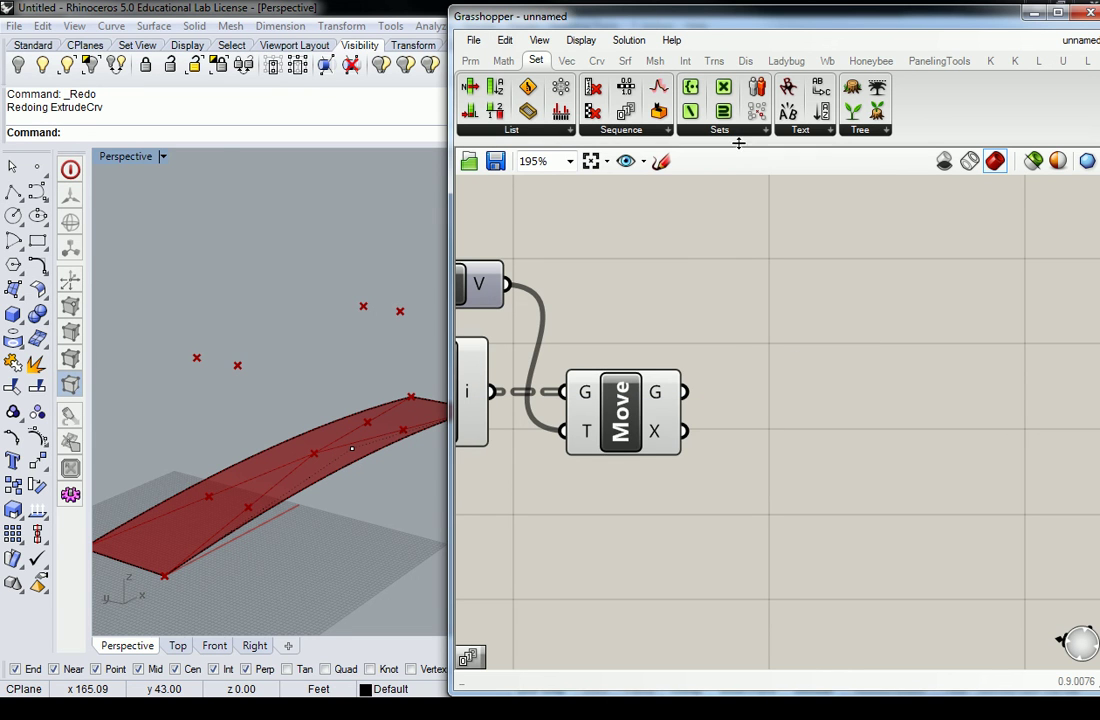
pyautogui.click(621, 130)
pyautogui.click(722, 131)
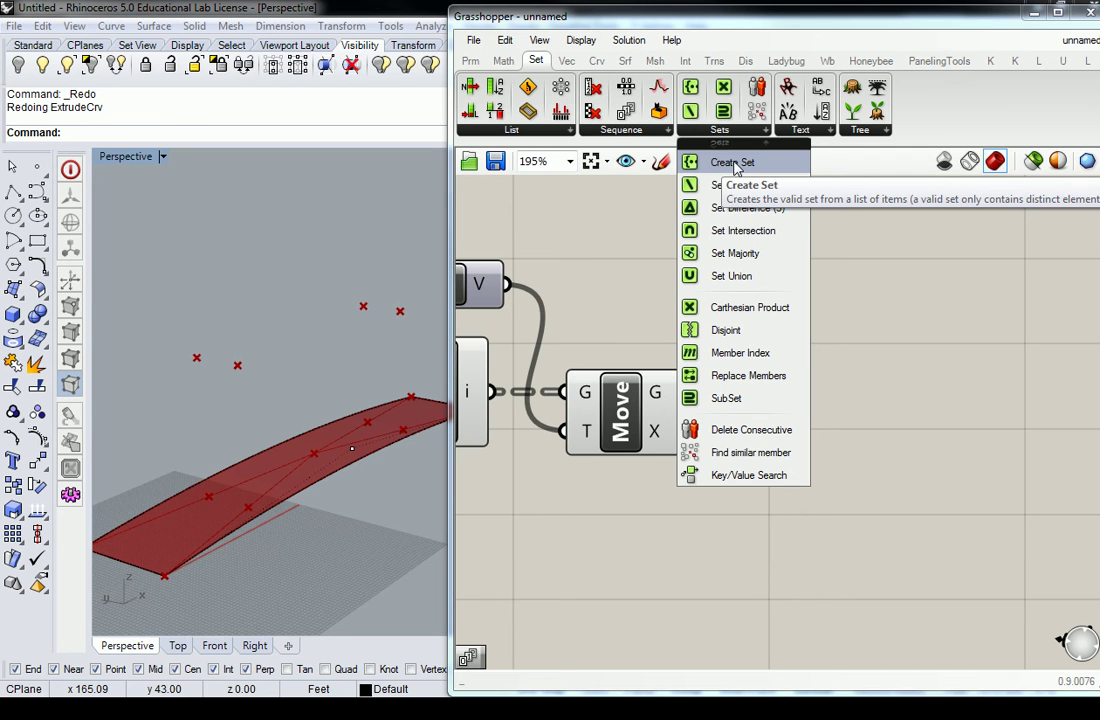
pyautogui.click(862, 131)
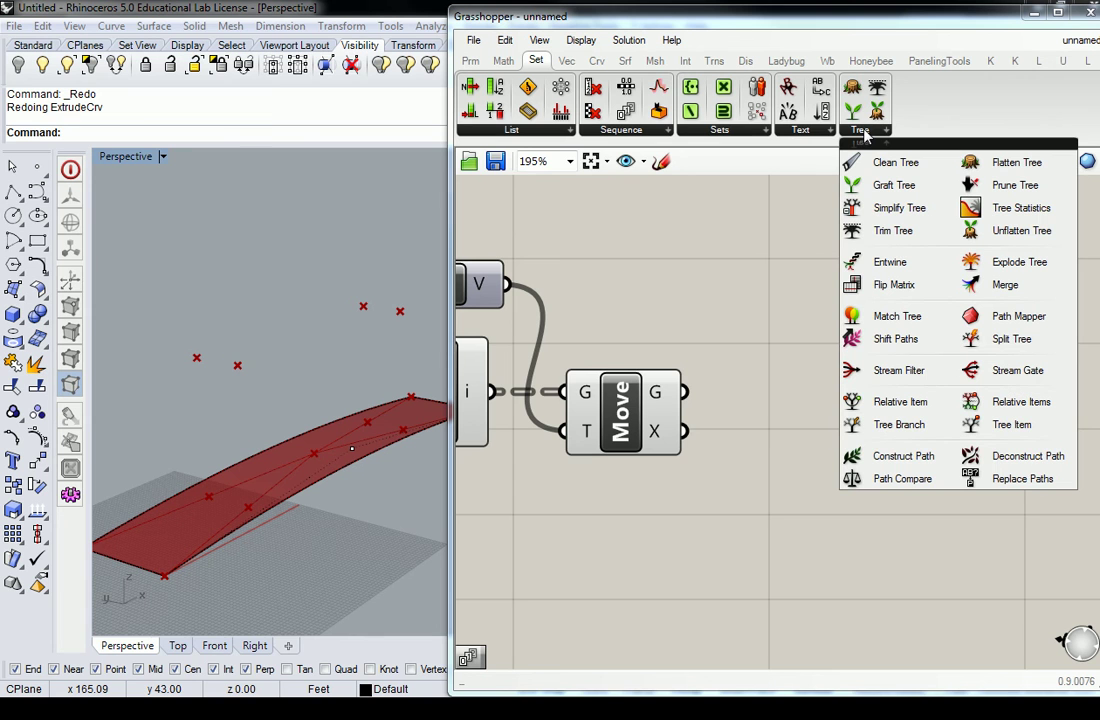
# Reposition the Interpolate curve component downstream of the Move component.
pyautogui.scroll(-5, 769, 228)
pyautogui.moveTo(769, 372); pyautogui.dragTo(763, 300, button='right')
pyautogui.moveTo(1049, 346); pyautogui.dragTo(1003, 333)
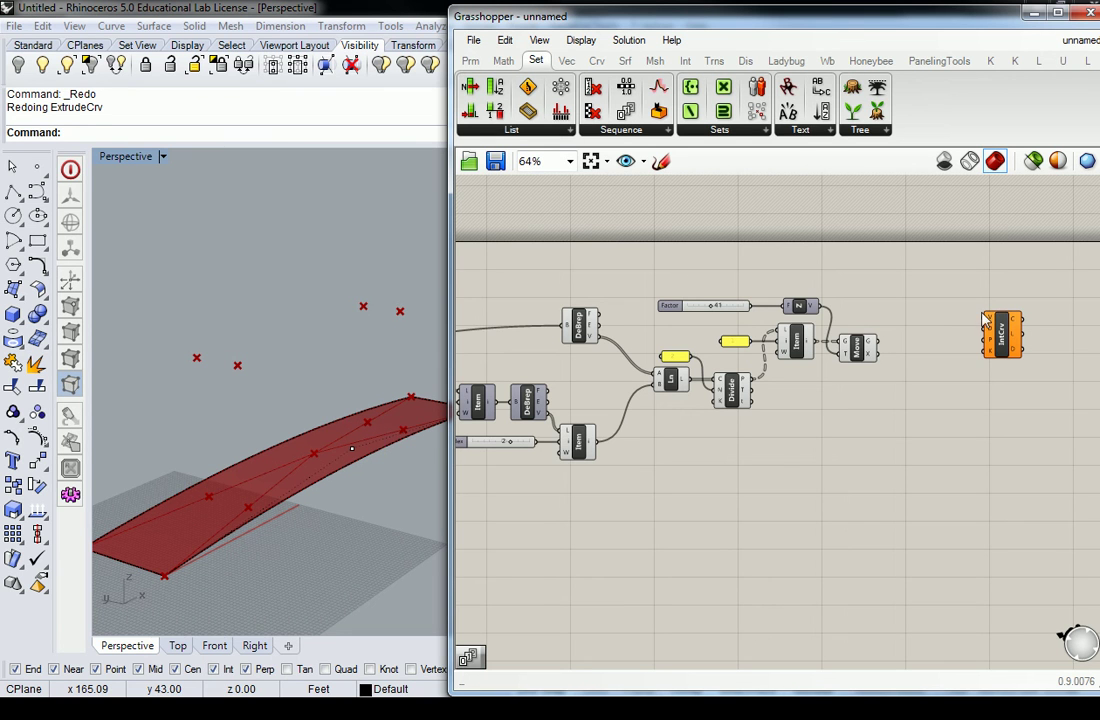
# Inspect the point supplied by the List Item component that uses the Index slider set to 2.
pyautogui.click(470, 60)
pyautogui.moveTo(700, 283); pyautogui.dragTo(770, 308, button='right')
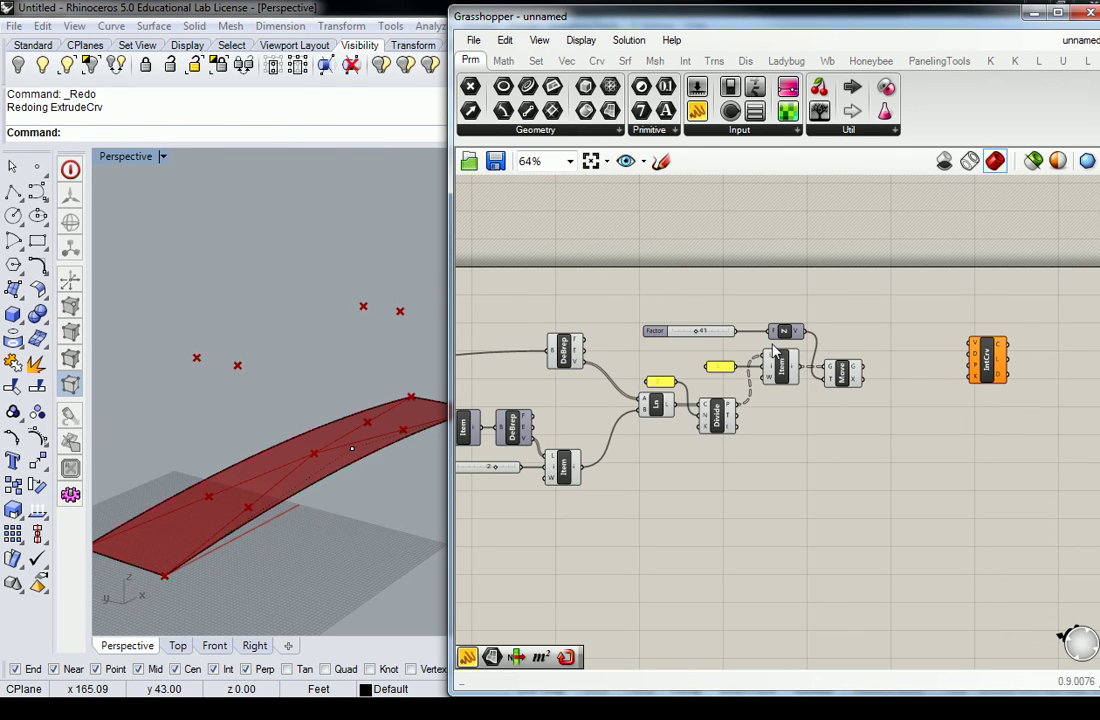
pyautogui.scroll(2, 775, 350)
pyautogui.scroll(-1, 775, 350)
pyautogui.scroll(1, 775, 350)
pyautogui.moveTo(560, 520); pyautogui.dragTo(705, 450, button='right')
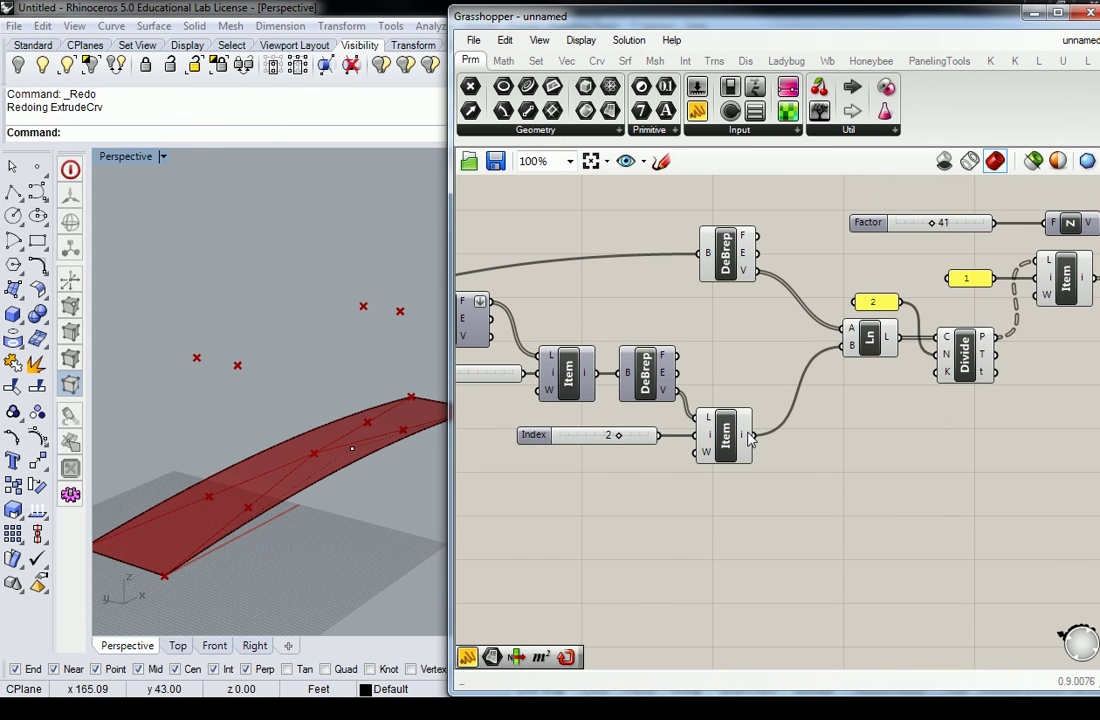
pyautogui.moveTo(752, 438)
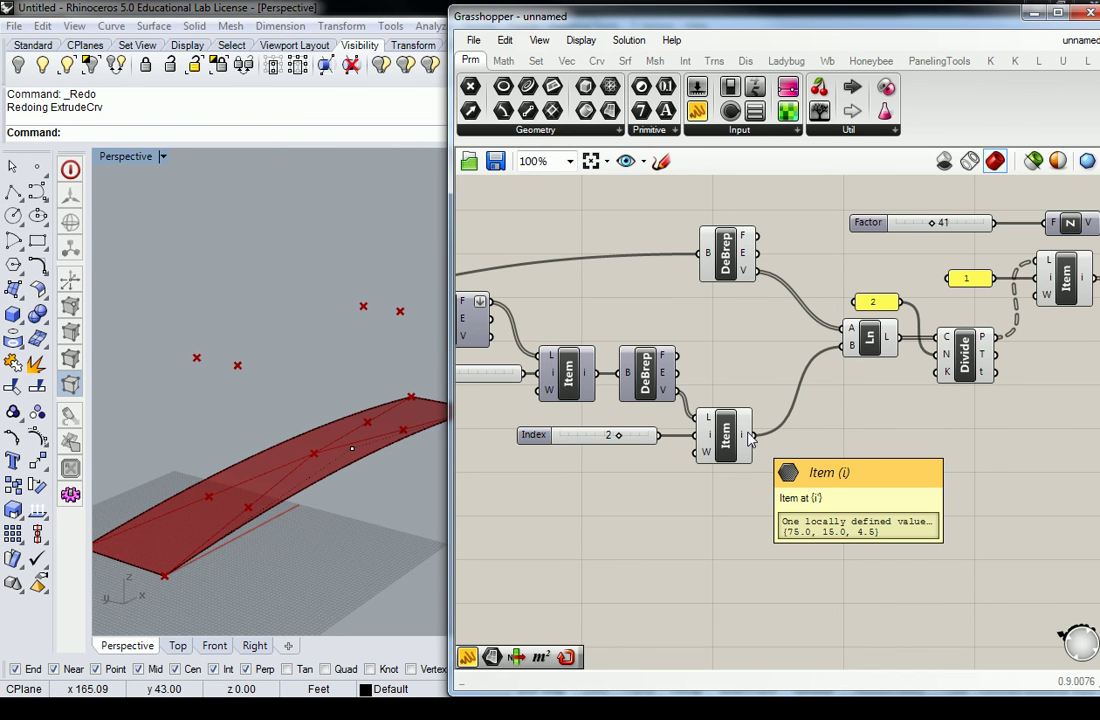
pyautogui.scroll(-3, 720, 360)
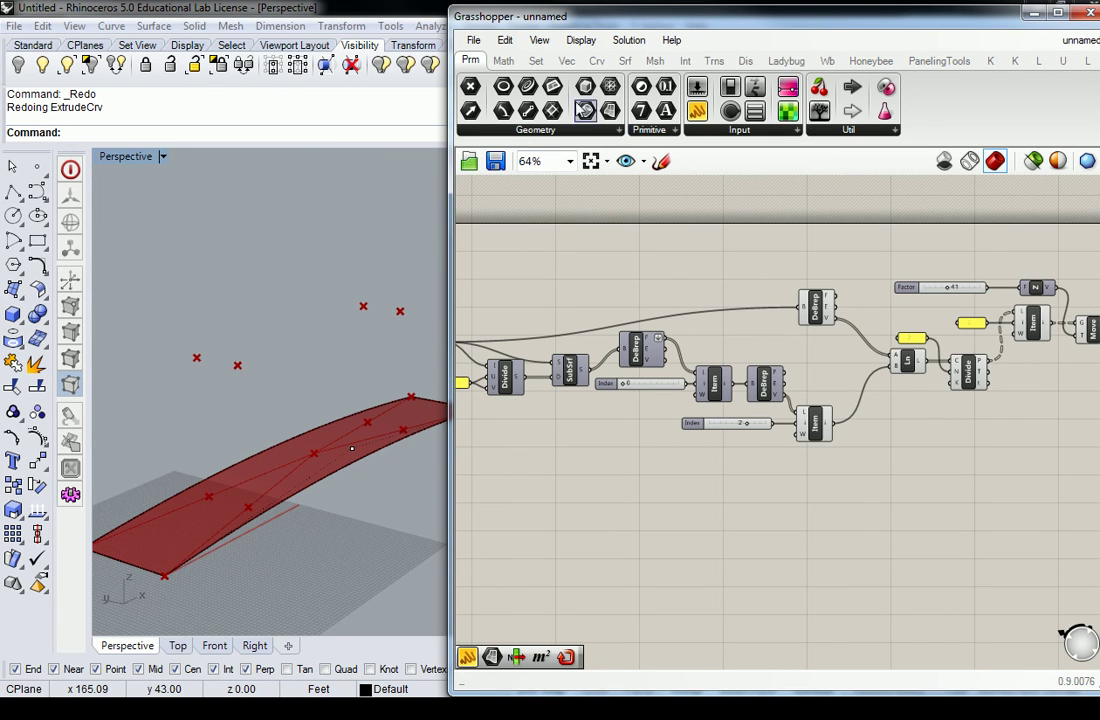
# Add a Point parameter fed by the vertices of the upper Deconstruct Brep and place it beyond the Move component.
pyautogui.moveTo(470, 86); pyautogui.dragTo(884, 437)
pyautogui.moveTo(884, 437); pyautogui.dragTo(969, 452, button='right')
pyautogui.moveTo(972, 455); pyautogui.dragTo(938, 290)
pyautogui.moveTo(938, 300); pyautogui.dragTo(839, 332, button='right')
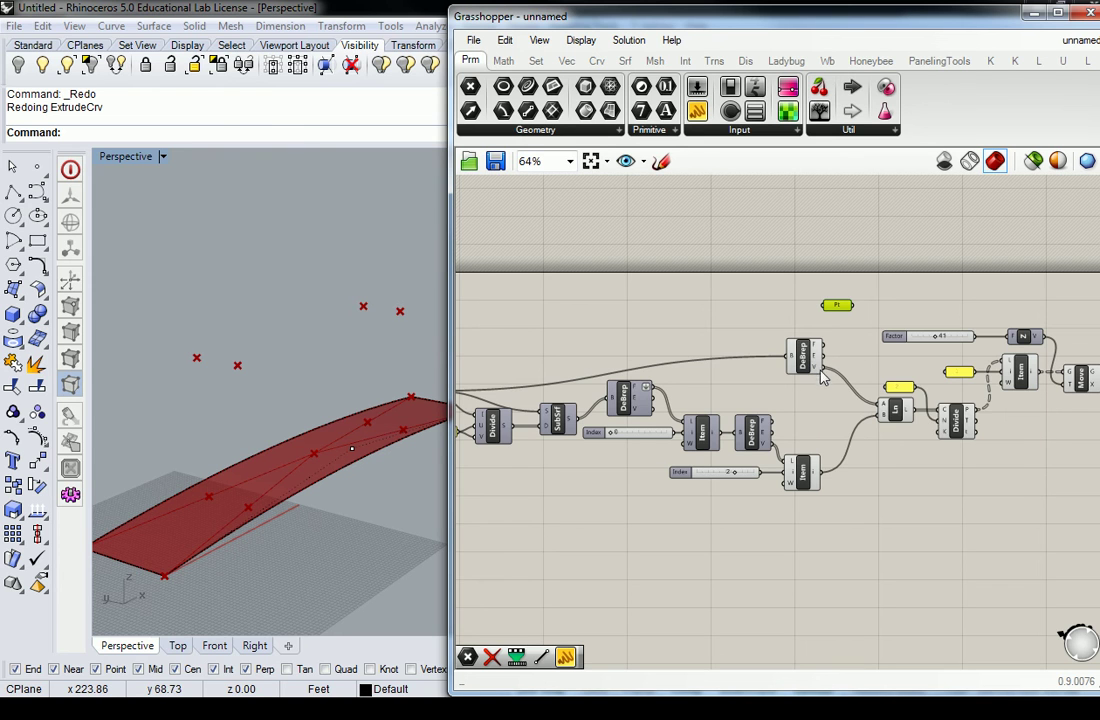
pyautogui.moveTo(822, 357); pyautogui.dragTo(823, 305)
pyautogui.moveTo(835, 320); pyautogui.dragTo(747, 340, button='right')
pyautogui.moveTo(749, 323); pyautogui.dragTo(1045, 313)
pyautogui.moveTo(1019, 360); pyautogui.dragTo(967, 357, button='right')
# Add a second Point parameter fed by the Move component's geometry output and place it beneath the first Point parameter.
pyautogui.click(820, 528)
pyautogui.moveTo(503, 110); pyautogui.dragTo(828, 532)
pyautogui.moveTo(873, 443); pyautogui.dragTo(831, 465, button='right')
pyautogui.moveTo(786, 541); pyautogui.dragTo(952, 356)
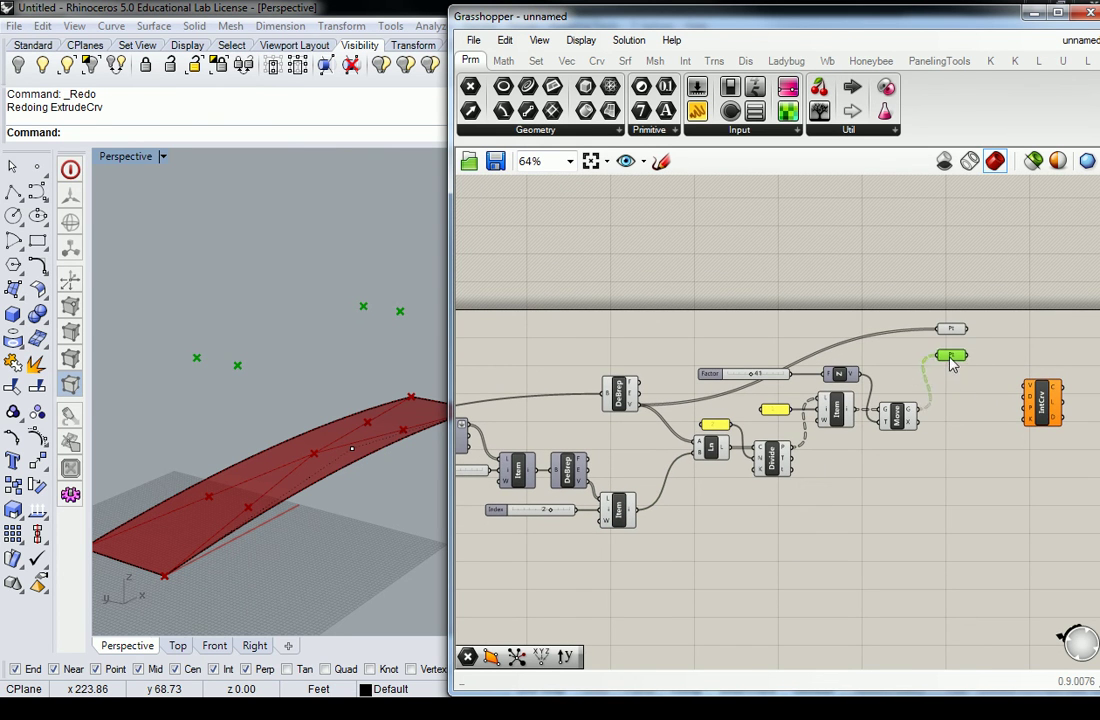
pyautogui.click(842, 302)
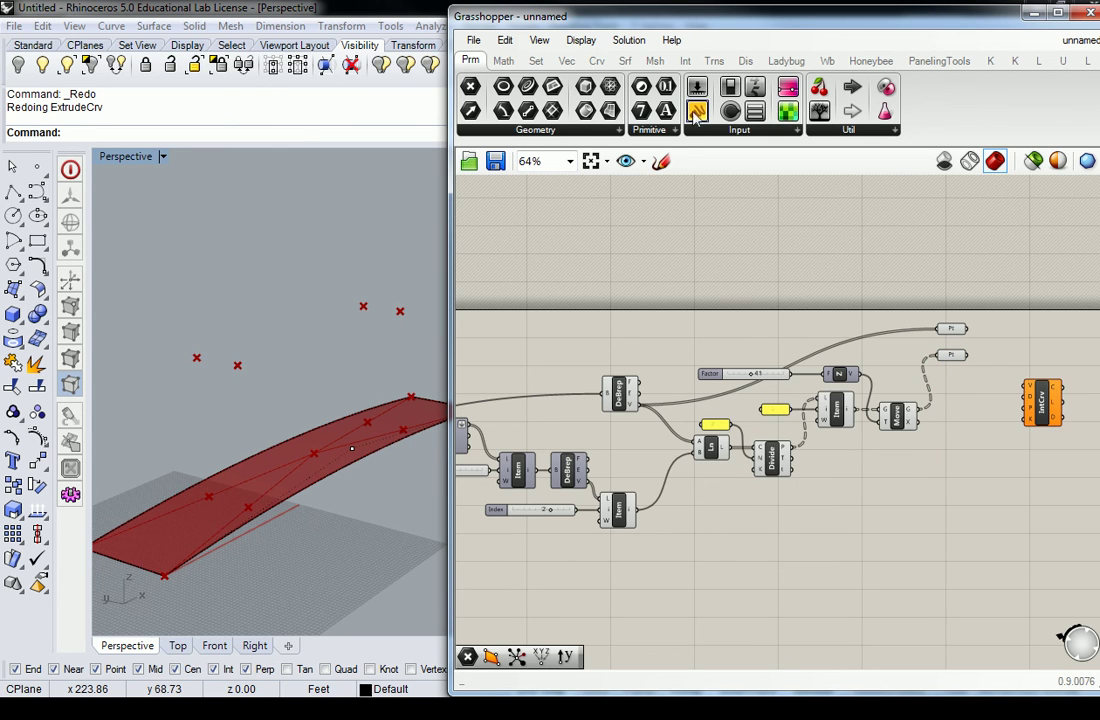
# Add a third Point parameter fed by the Index 2 List Item and stack it with the other two Point parameters.
pyautogui.moveTo(503, 88); pyautogui.dragTo(722, 520)
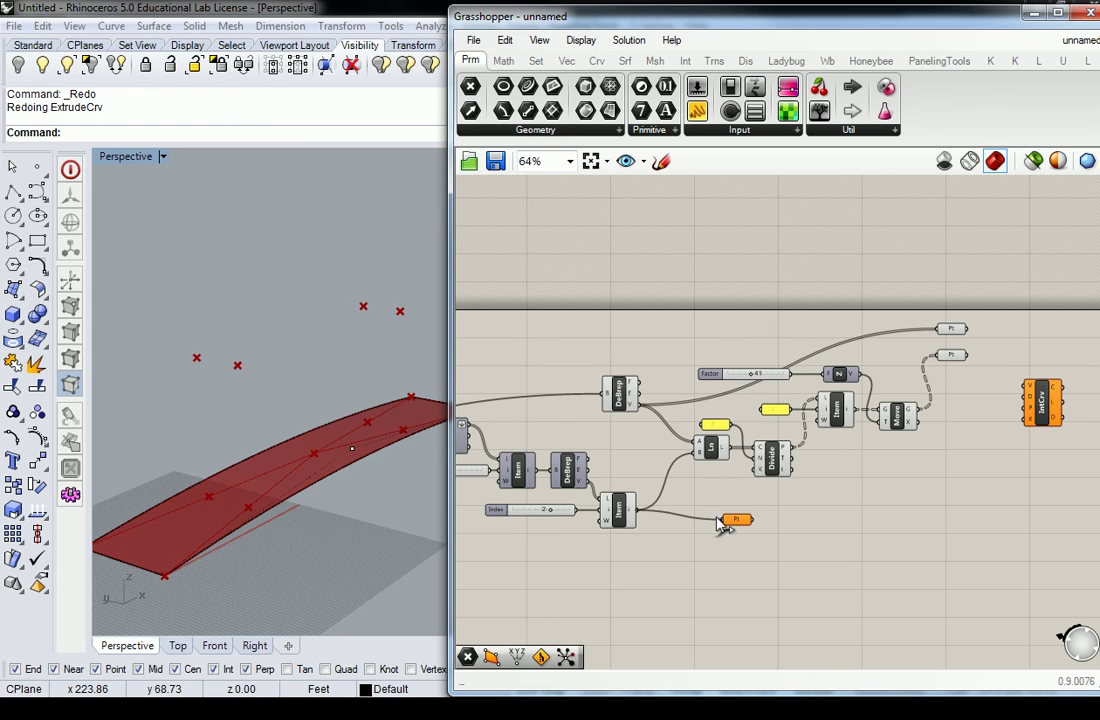
pyautogui.moveTo(724, 521); pyautogui.dragTo(736, 540, button='right')
pyautogui.moveTo(673, 556); pyautogui.dragTo(930, 300)
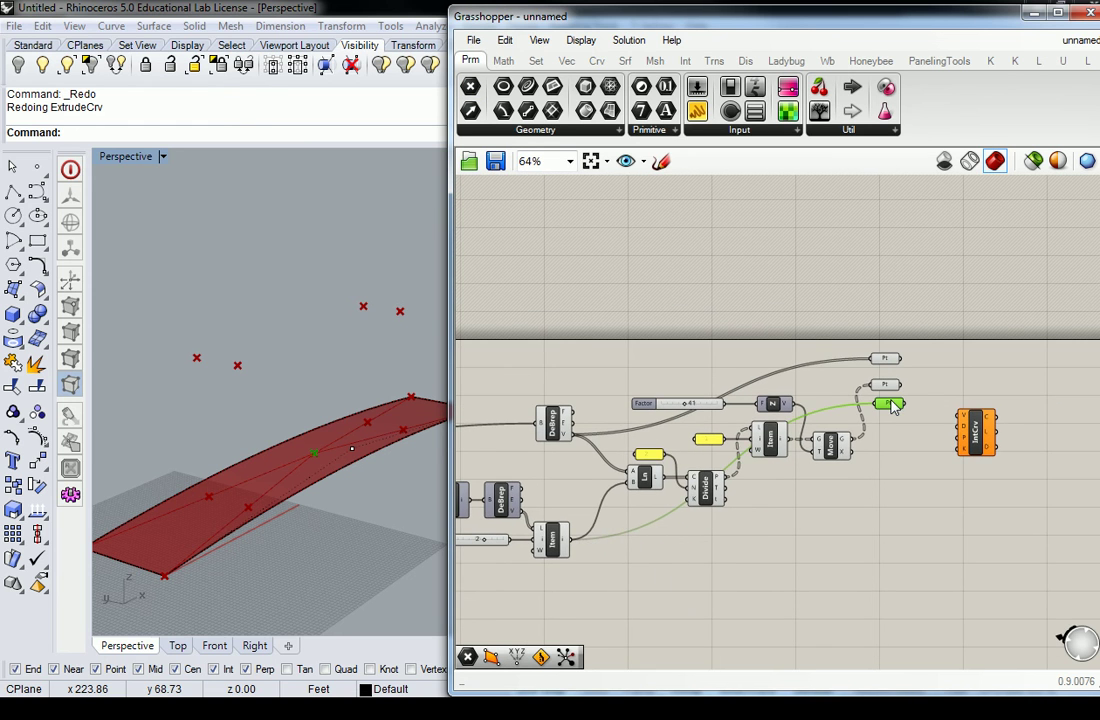
pyautogui.moveTo(878, 425); pyautogui.dragTo(708, 461, button='right')
pyautogui.moveTo(810, 312); pyautogui.dragTo(790, 395)
pyautogui.click(827, 400)
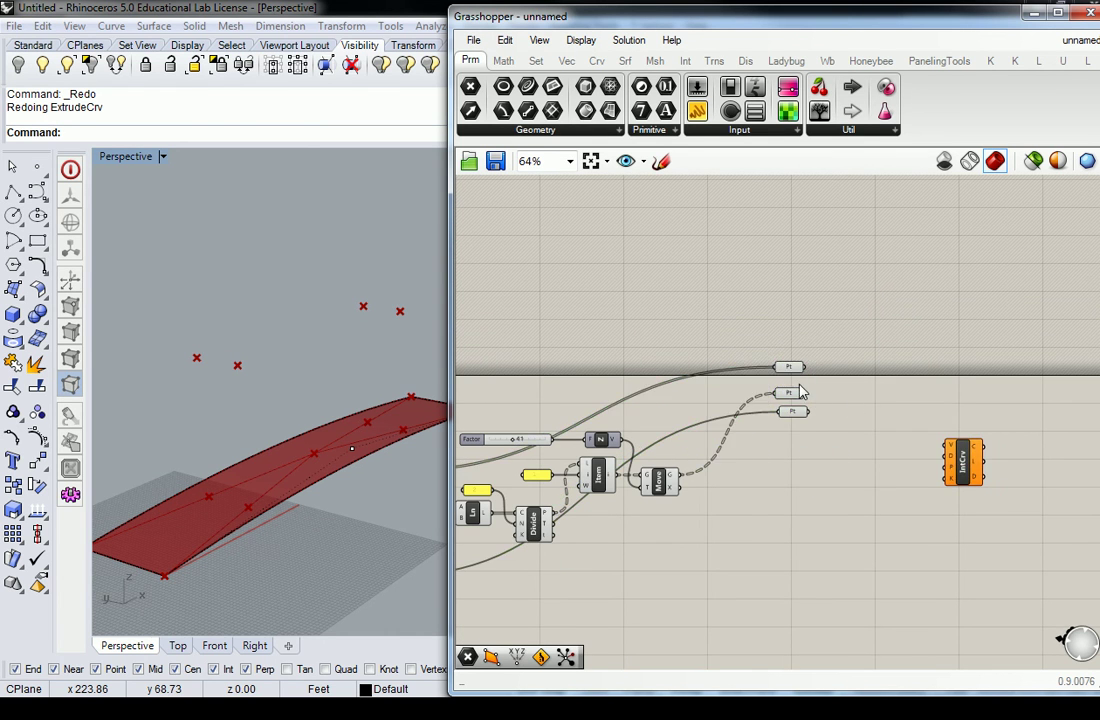
# Check the contents of the three Point parameters and add a Weave component downstream of them.
pyautogui.scroll(4, 827, 400)
pyautogui.moveTo(783, 360)
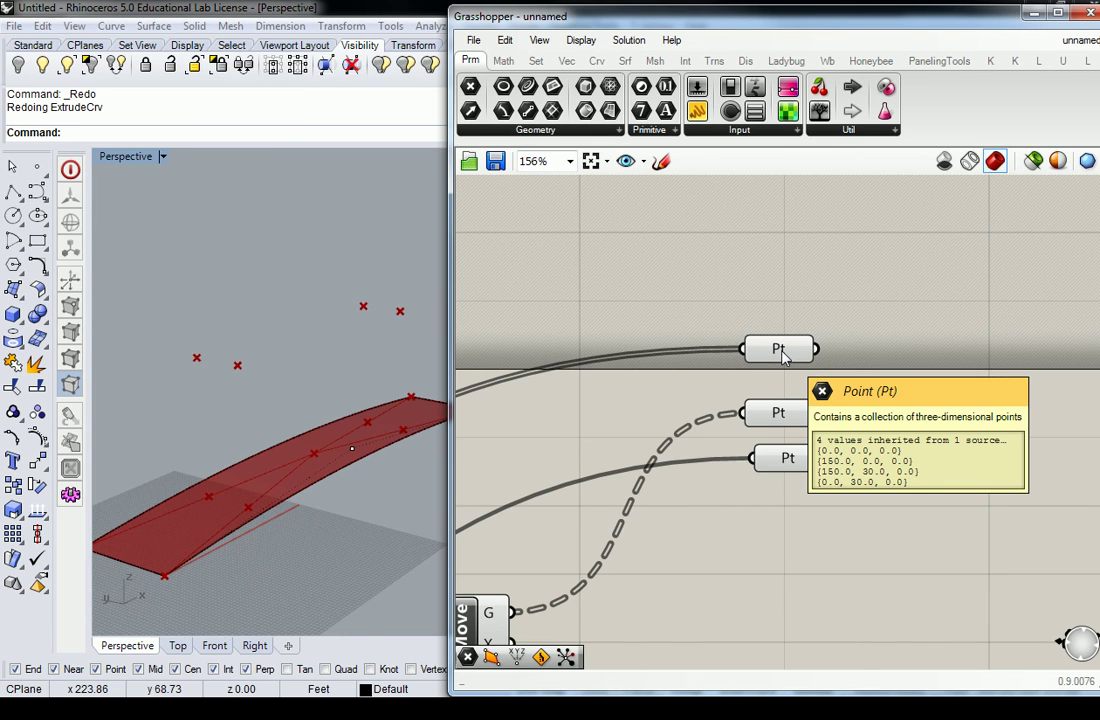
pyautogui.moveTo(785, 412)
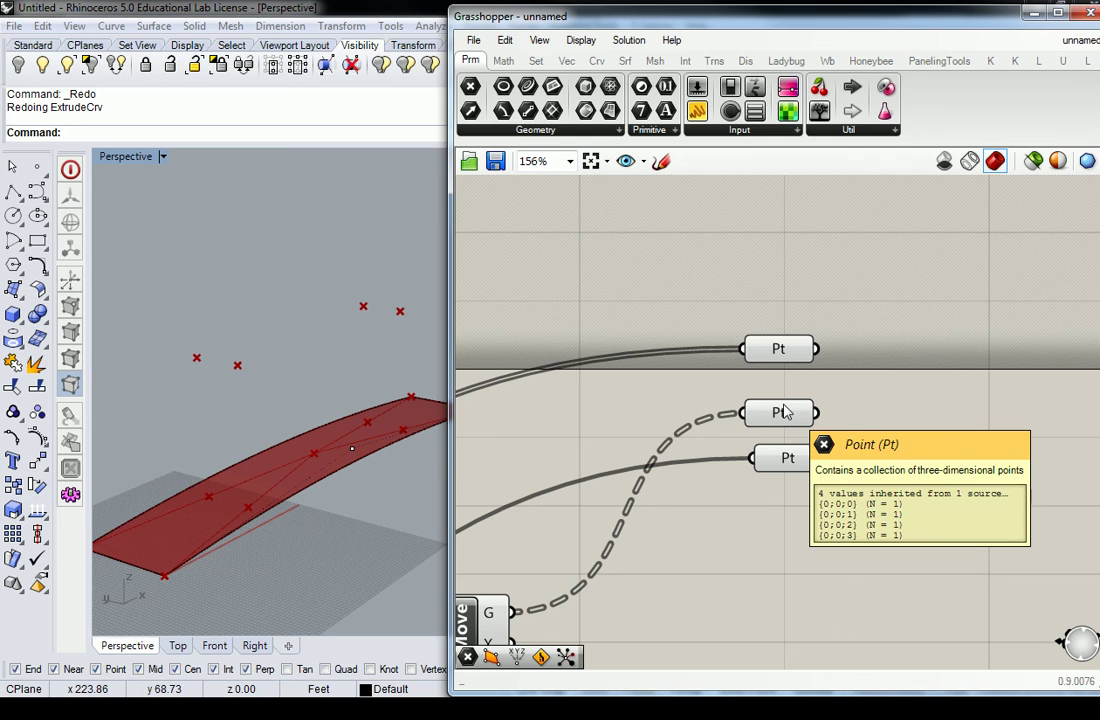
pyautogui.moveTo(788, 462)
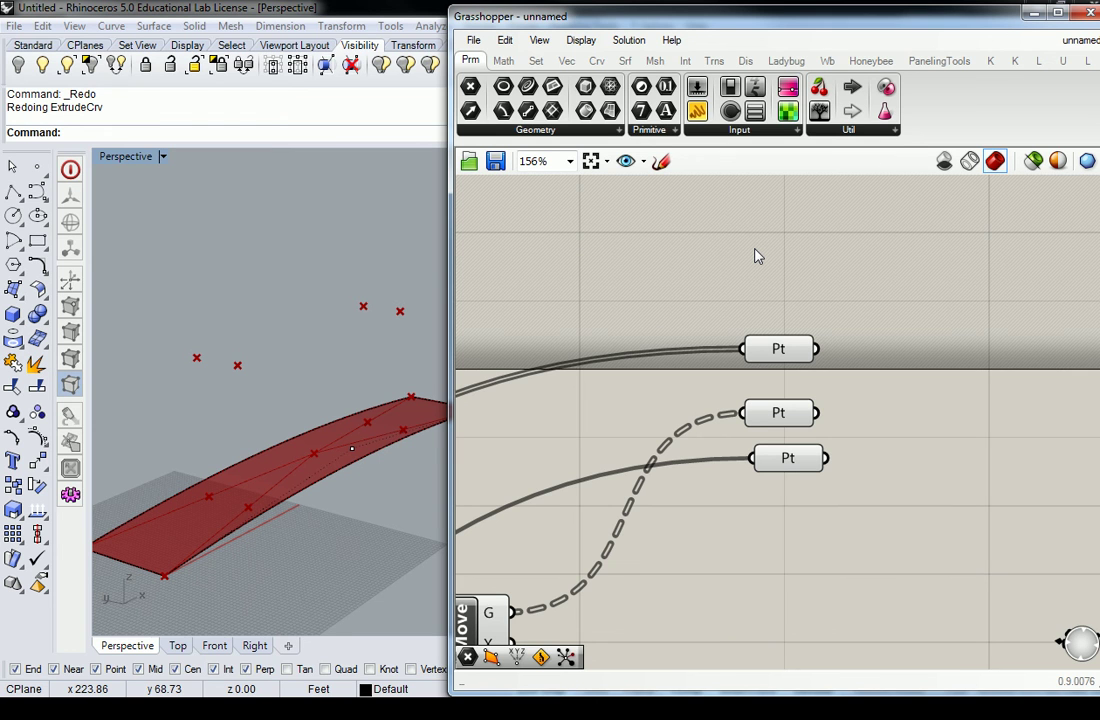
pyautogui.click(536, 60)
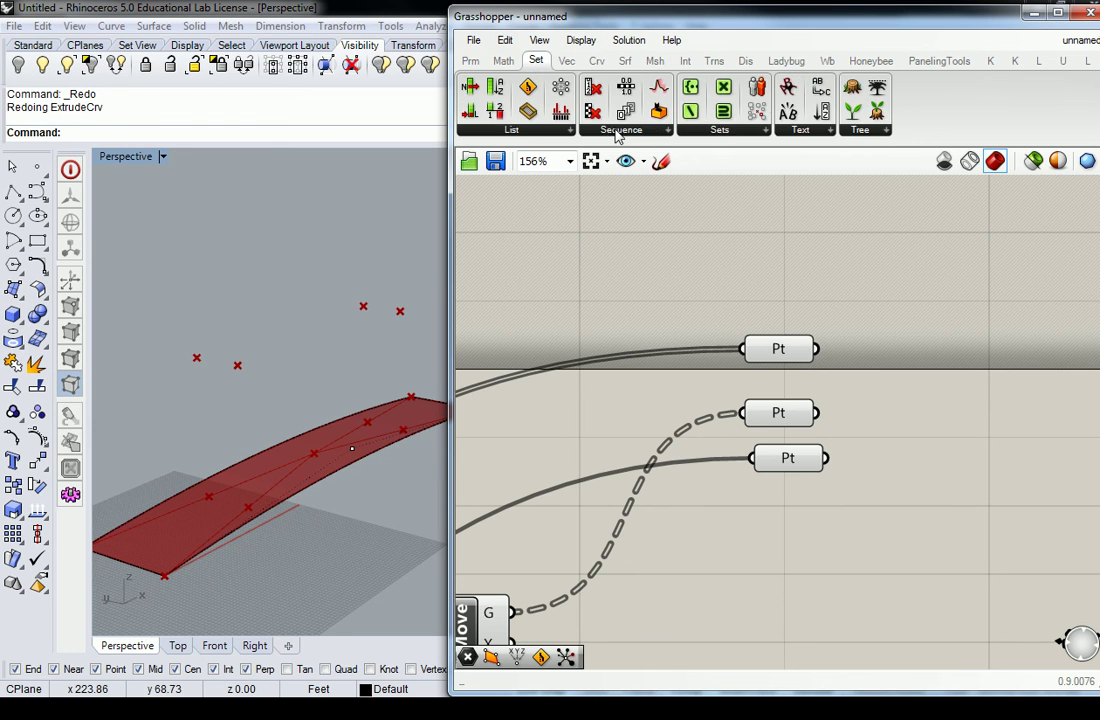
pyautogui.click(512, 130)
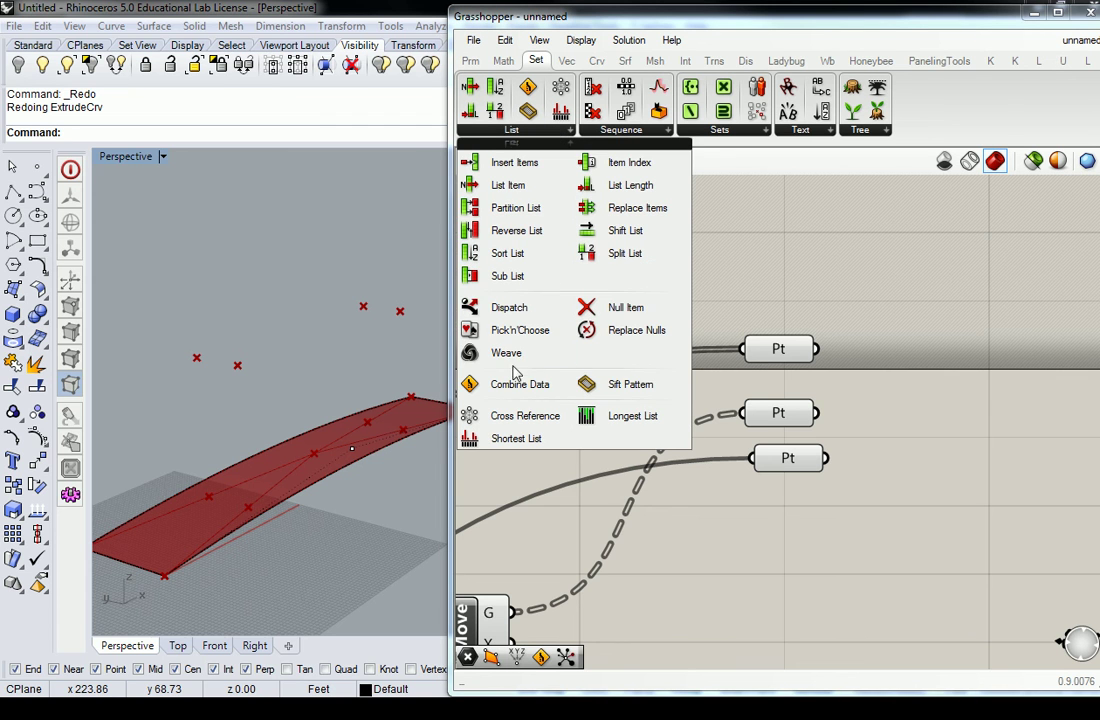
pyautogui.moveTo(512, 355); pyautogui.dragTo(885, 440)
pyautogui.scroll(2, 848, 397)
pyautogui.moveTo(846, 397)
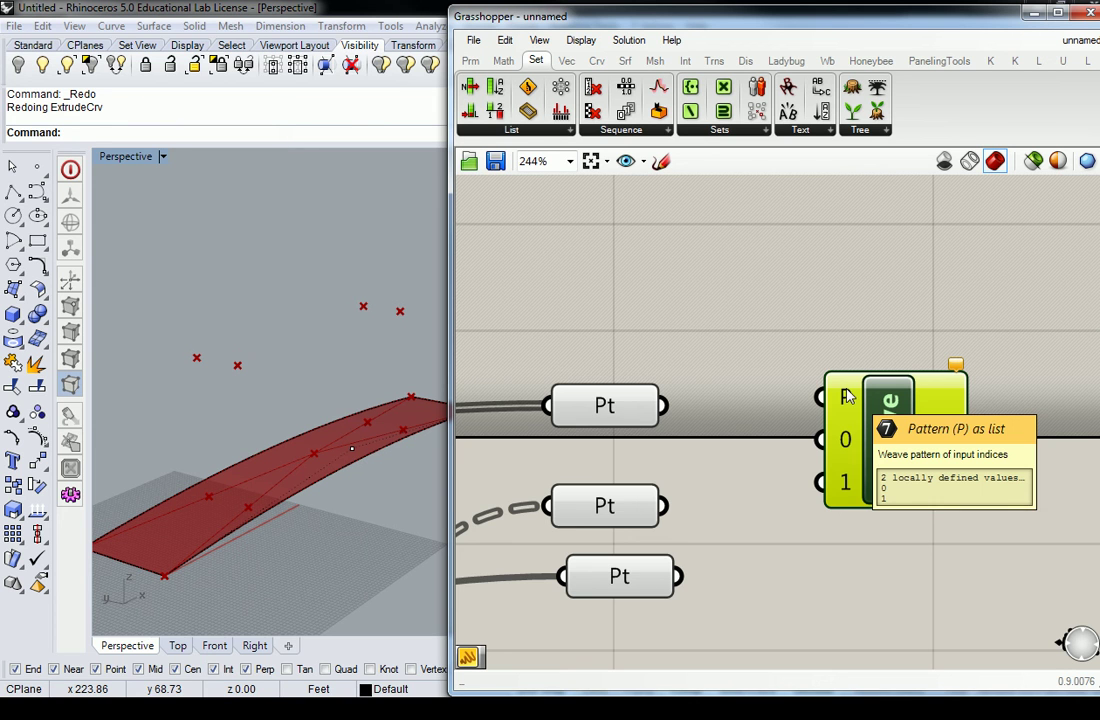
pyautogui.scroll(1, 769, 381)
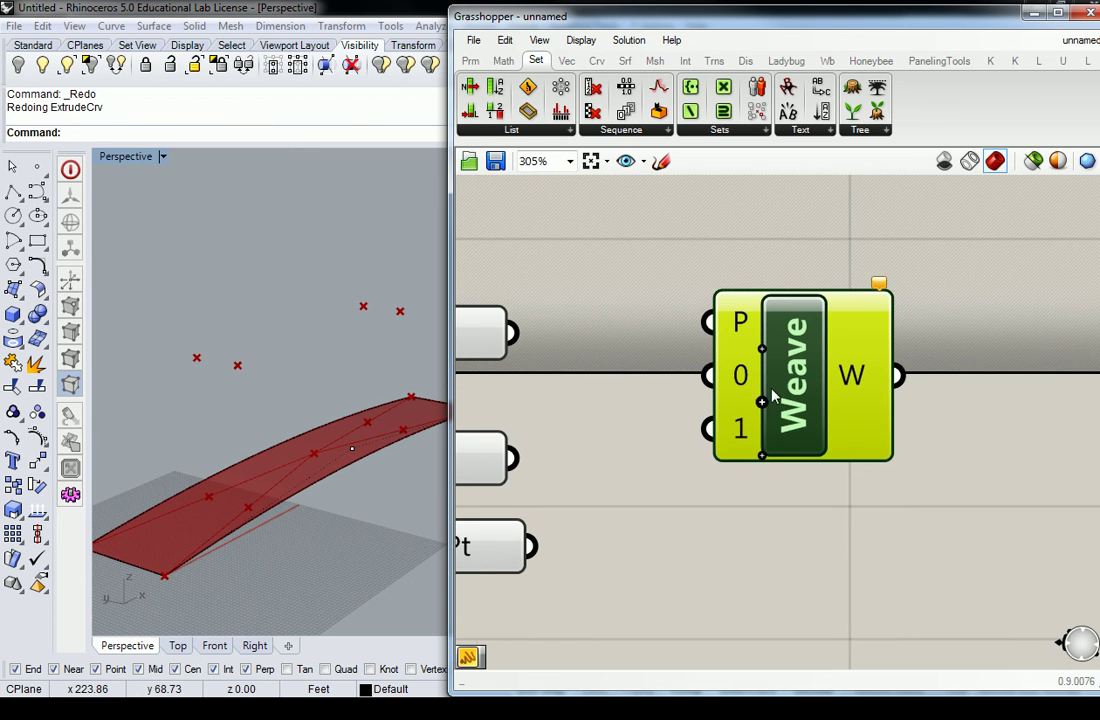
pyautogui.moveTo(743, 385)
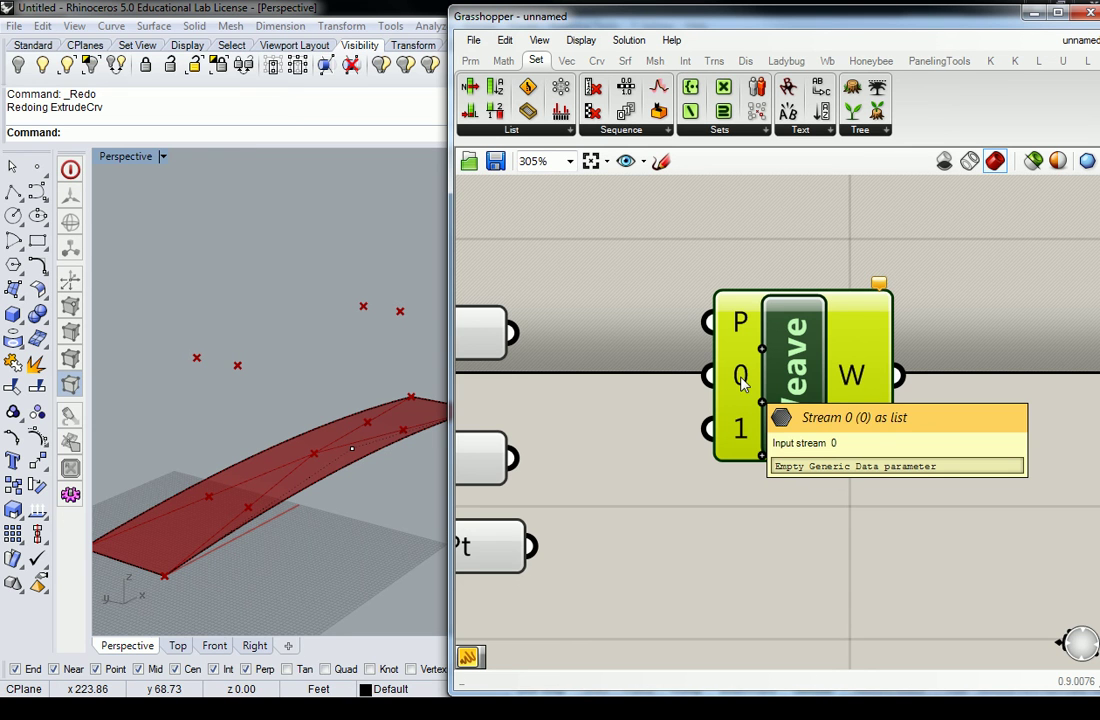
# Add a Panel above the Point parameters and resize it to suit a short list.
pyautogui.scroll(-4, 786, 375)
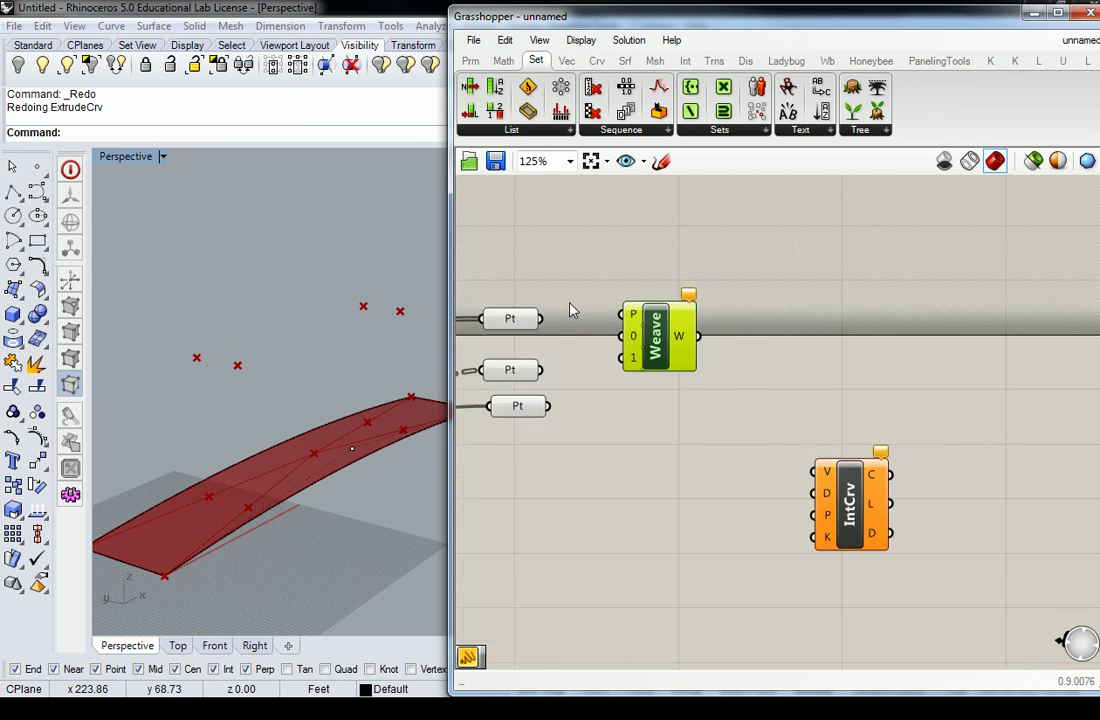
pyautogui.click(470, 61)
pyautogui.moveTo(605, 103); pyautogui.dragTo(730, 296)
pyautogui.scroll(2, 705, 297)
pyautogui.moveTo(845, 342); pyautogui.dragTo(646, 260)
pyautogui.moveTo(596, 237); pyautogui.dragTo(653, 287, button='right')
# Enter 0, 1 and 2 on separate lines in the new Panel as the weave pattern.
pyautogui.doubleClick(684, 277)
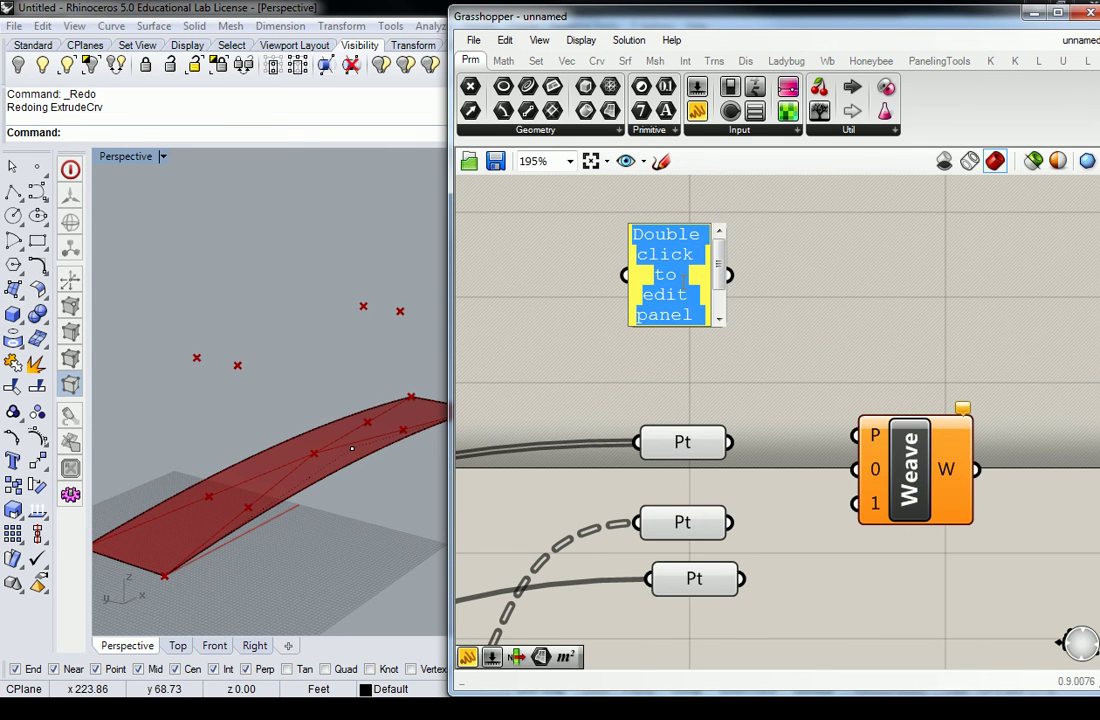
pyautogui.write('0')
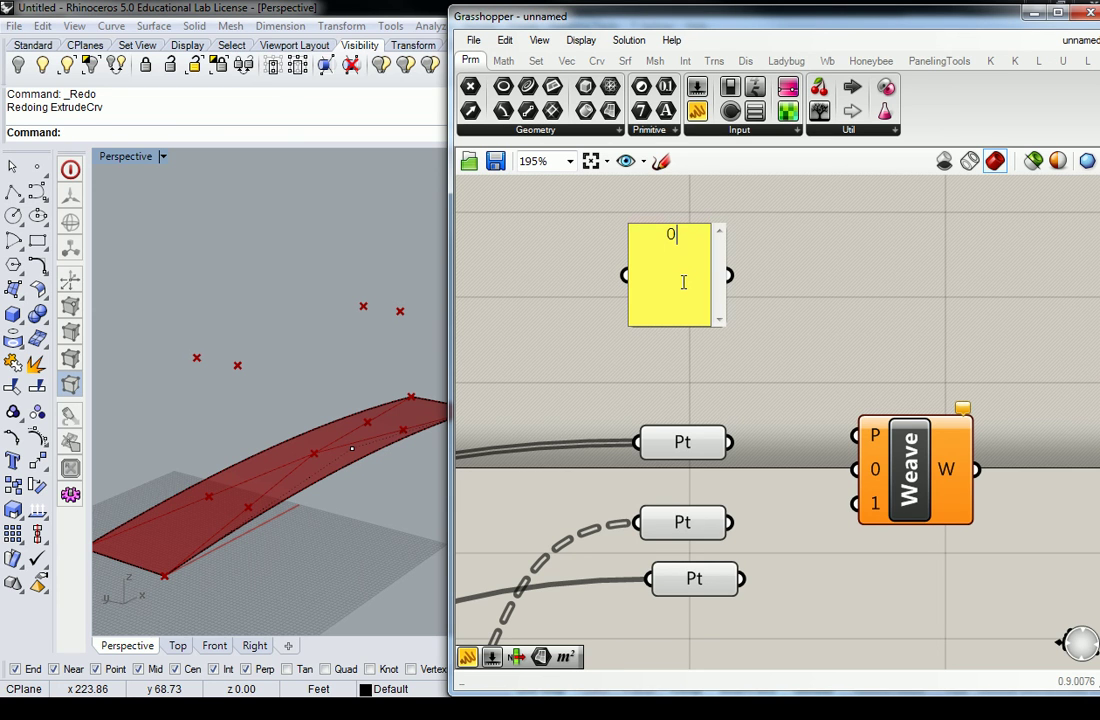
pyautogui.press('Return')
pyautogui.write('2')
pyautogui.press('BackSpace')
pyautogui.write('1')
pyautogui.press('Return')
pyautogui.write('2')
pyautogui.click(924, 330)
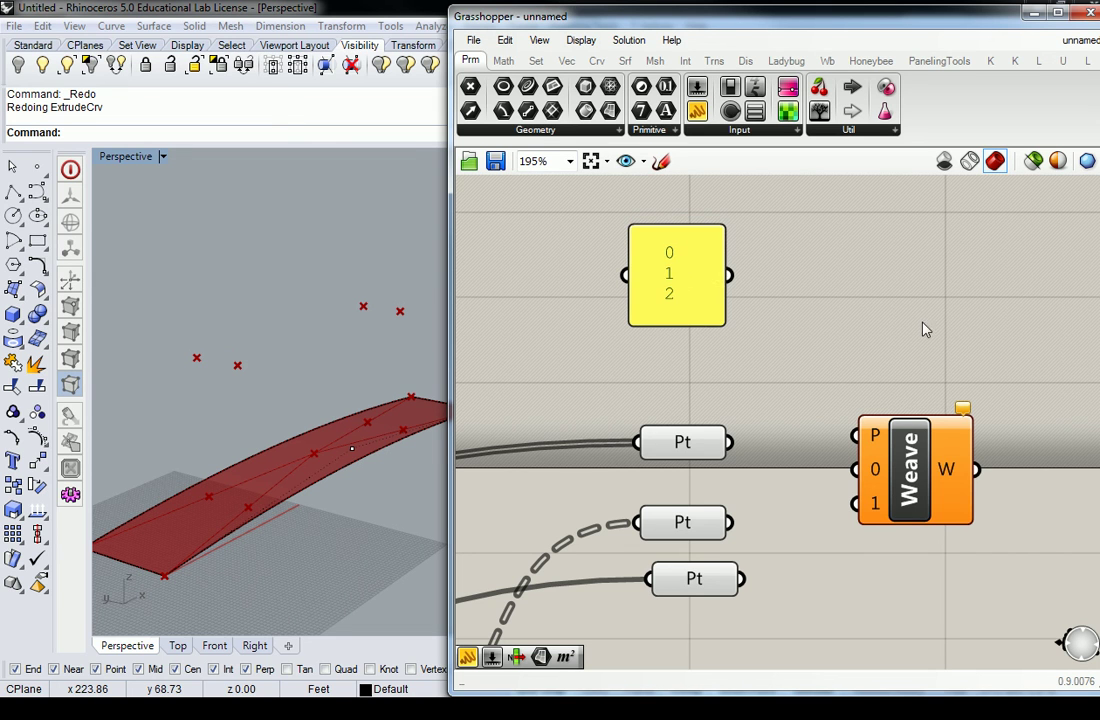
# Turn off Multiline Data for the pattern Panel so each line is a separate item, and adjust the Panel's size and position.
pyautogui.rightClick(688, 275)
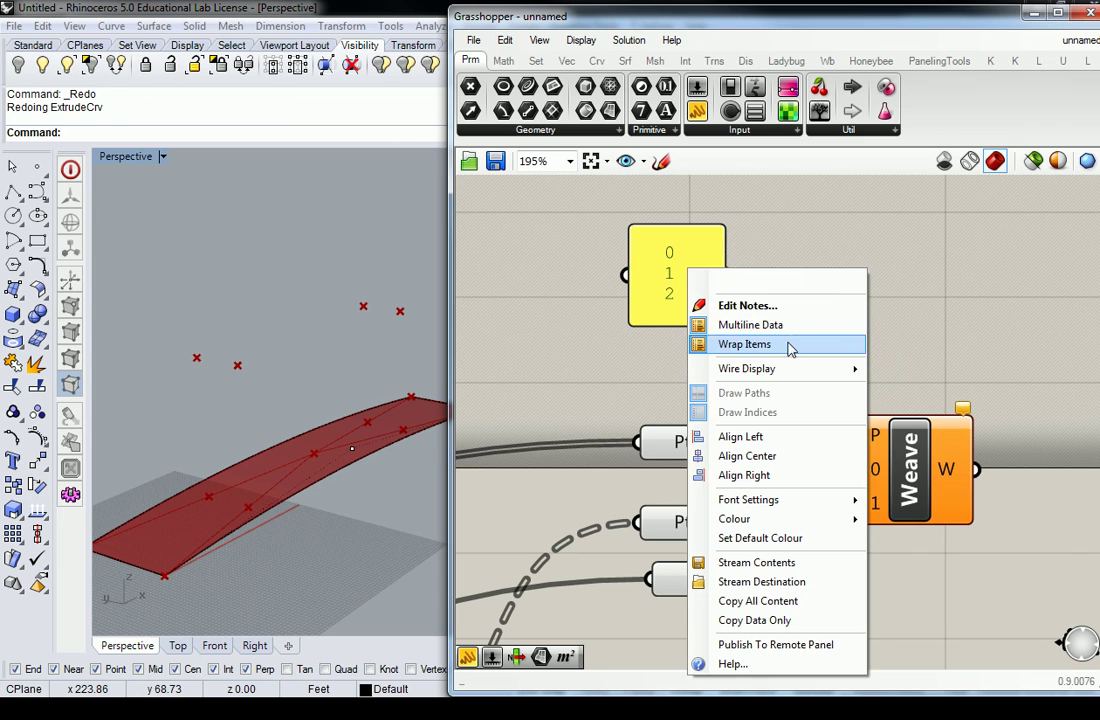
pyautogui.click(762, 323)
pyautogui.moveTo(663, 320); pyautogui.dragTo(664, 387)
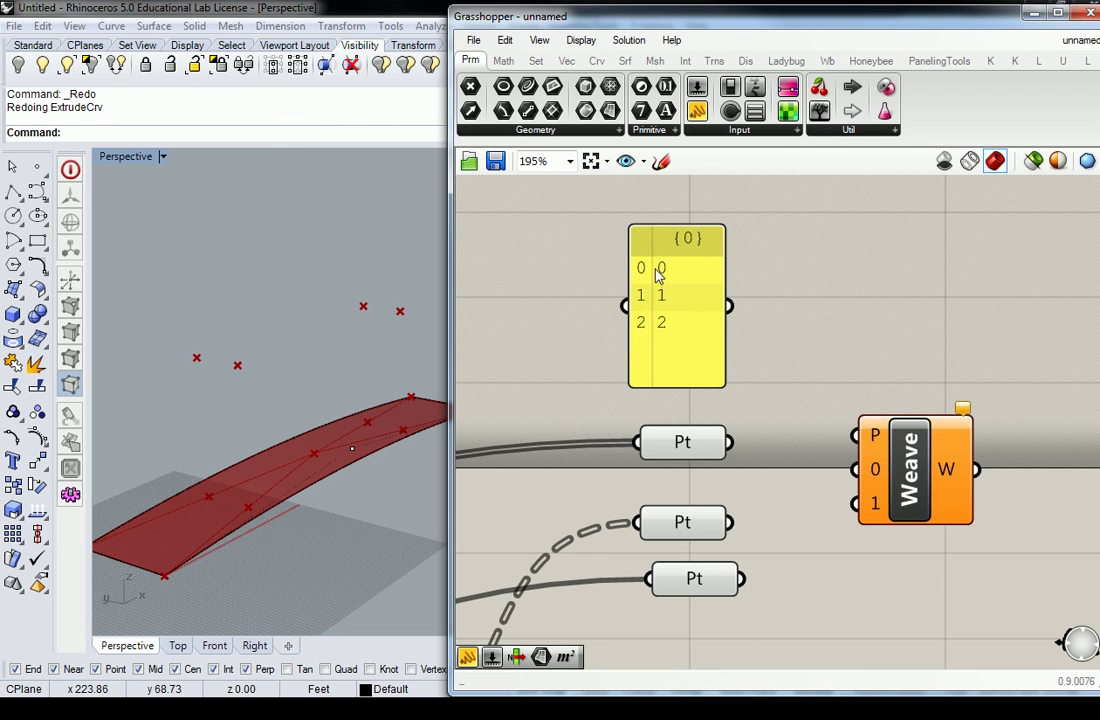
pyautogui.moveTo(669, 285); pyautogui.dragTo(727, 287)
pyautogui.moveTo(761, 386); pyautogui.dragTo(763, 346)
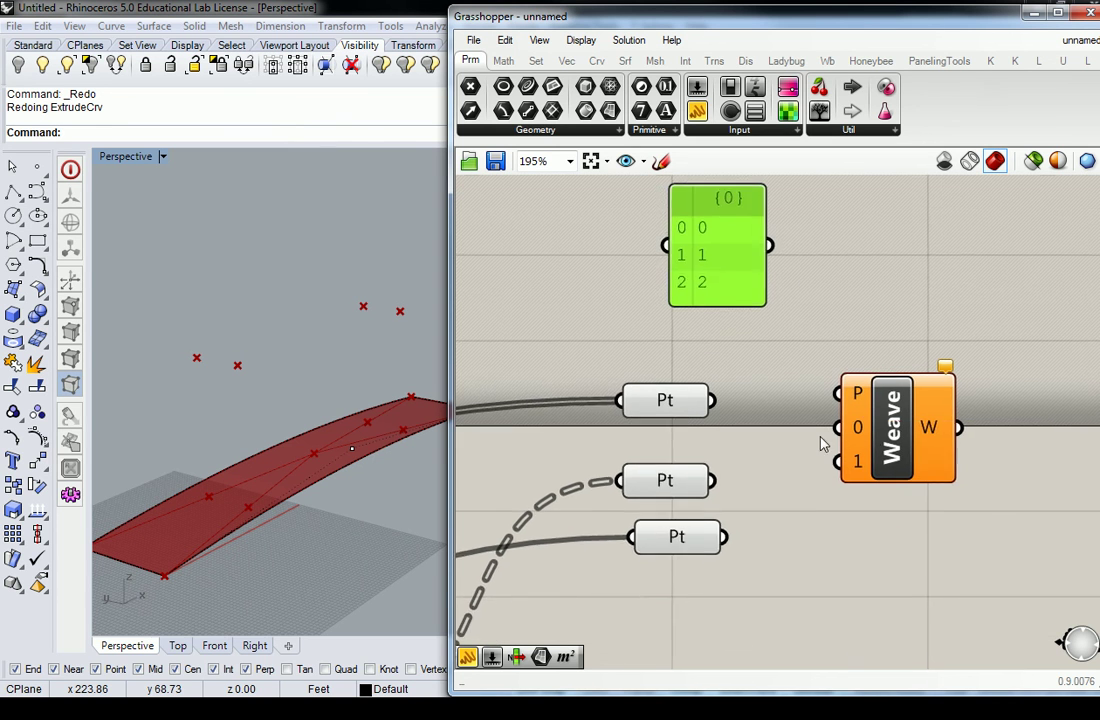
# Add a third input stream, 2, to the Weave component below stream 1.
pyautogui.scroll(3, 822, 442)
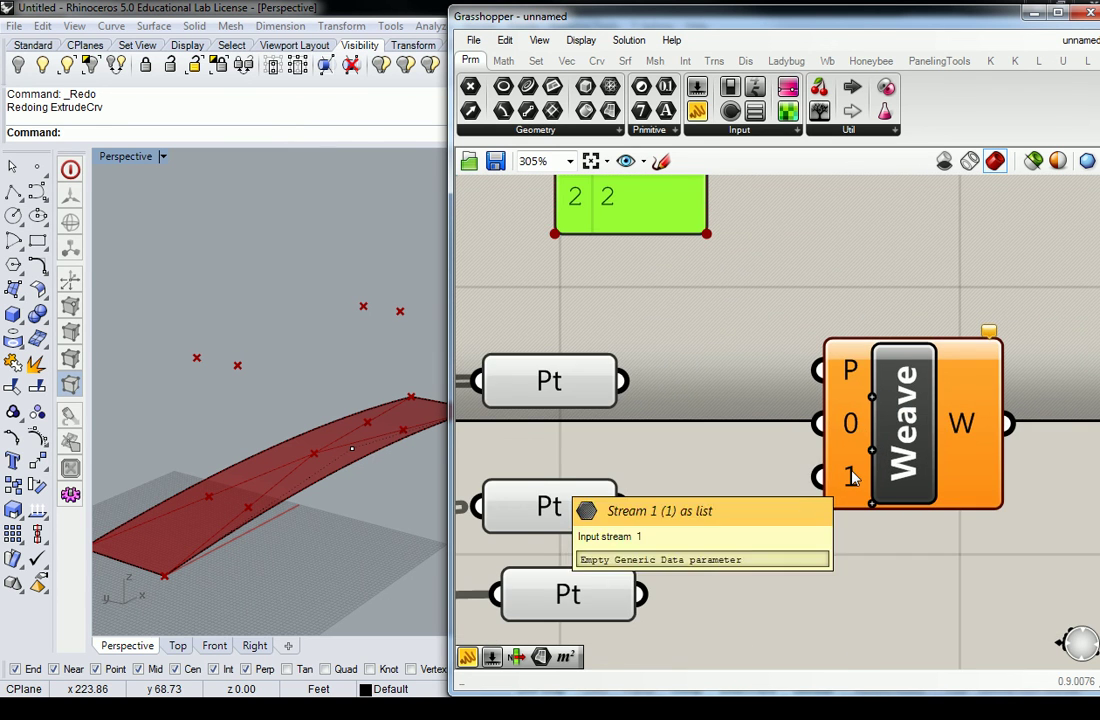
pyautogui.scroll(4, 870, 505)
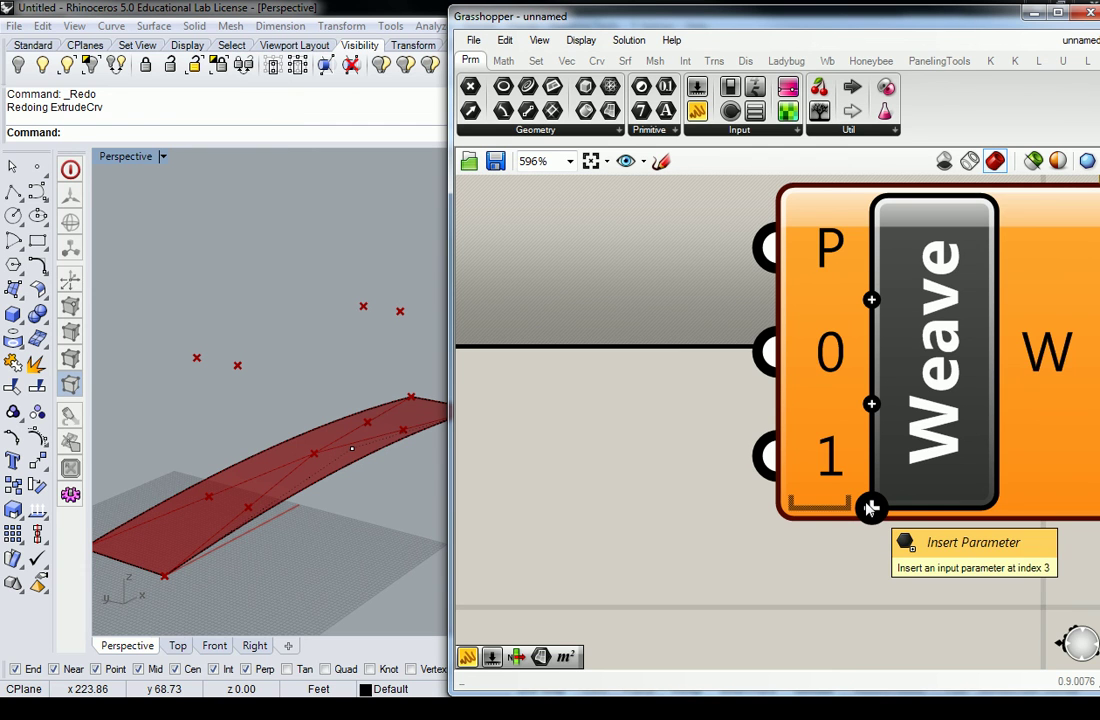
pyautogui.click(870, 508)
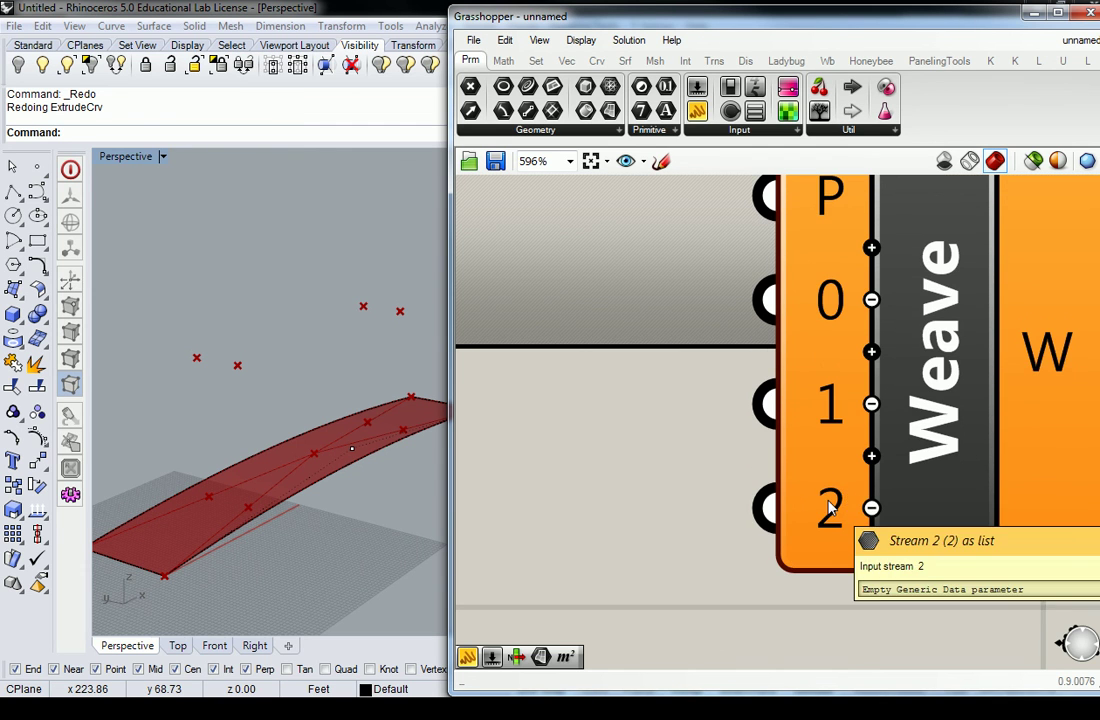
pyautogui.scroll(-4, 829, 505)
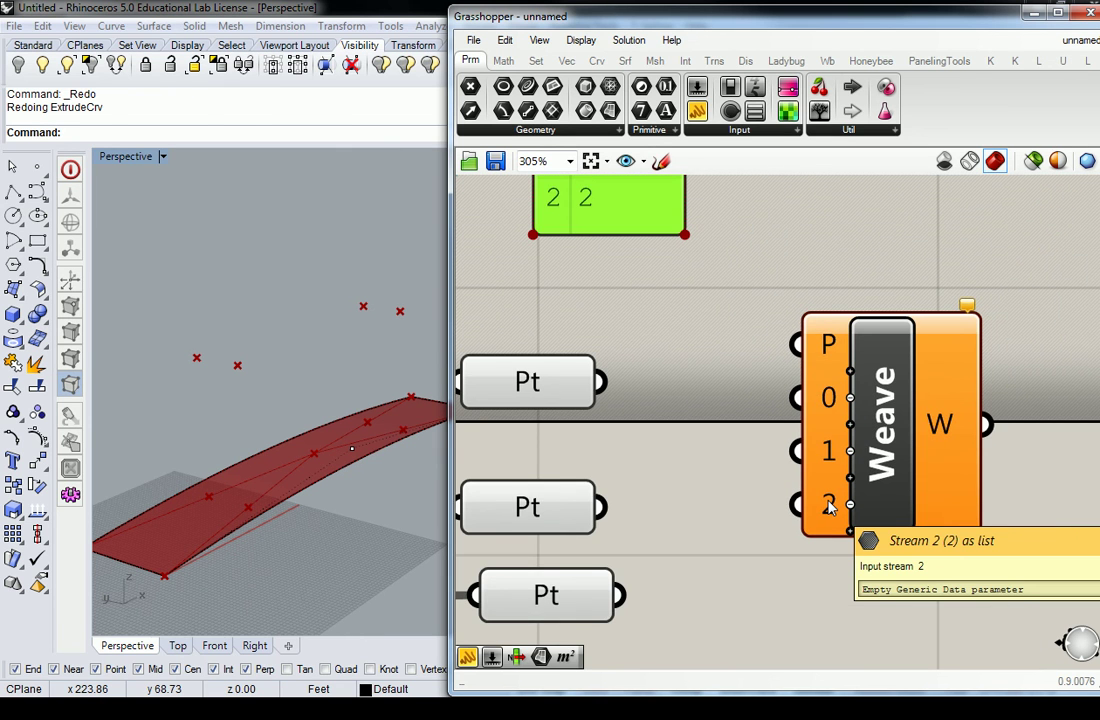
pyautogui.moveTo(719, 474); pyautogui.dragTo(827, 469, button='right')
pyautogui.scroll(-3, 790, 470)
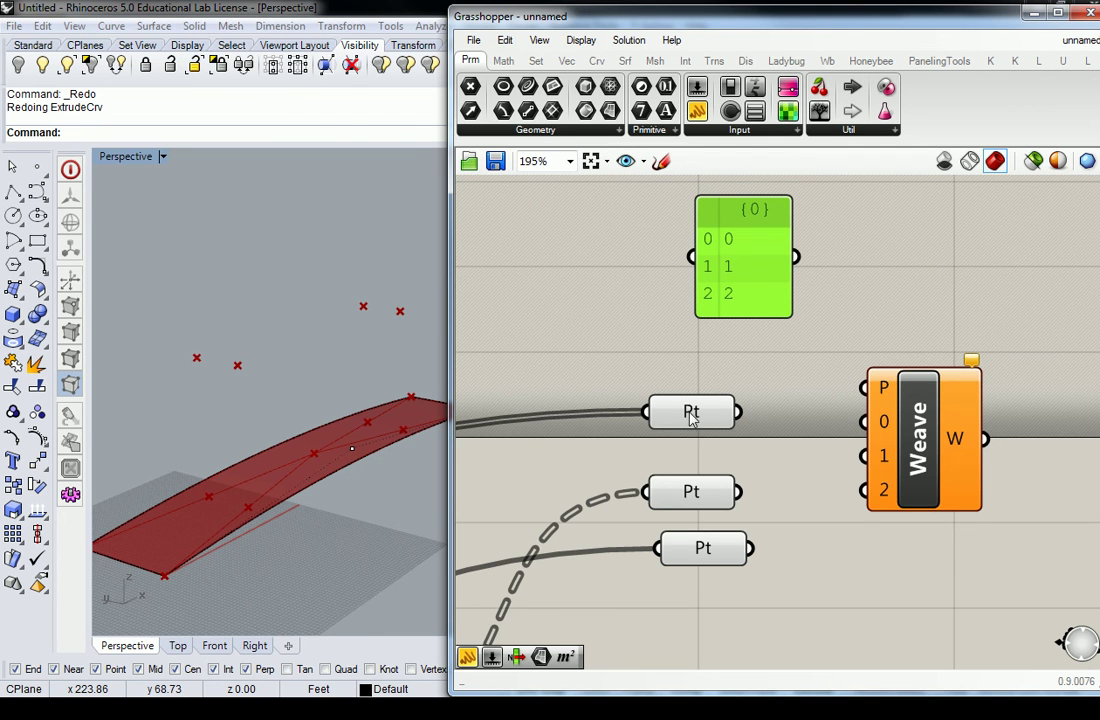
# Connect the pattern Panel to Weave's P input and the three Point parameters to streams 0, 1 and 2, aligning the parameters.
pyautogui.moveTo(691, 416); pyautogui.dragTo(705, 411)
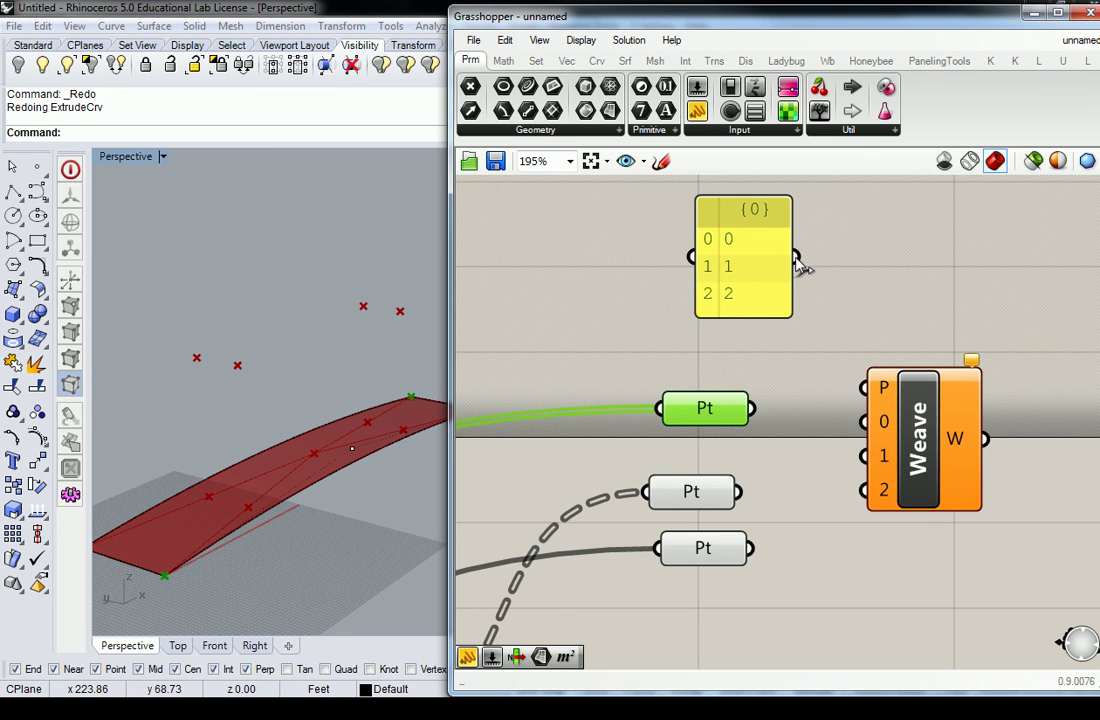
pyautogui.moveTo(797, 258); pyautogui.dragTo(858, 389)
pyautogui.click(800, 363)
pyautogui.moveTo(752, 408); pyautogui.dragTo(866, 424)
pyautogui.moveTo(740, 491); pyautogui.dragTo(864, 456)
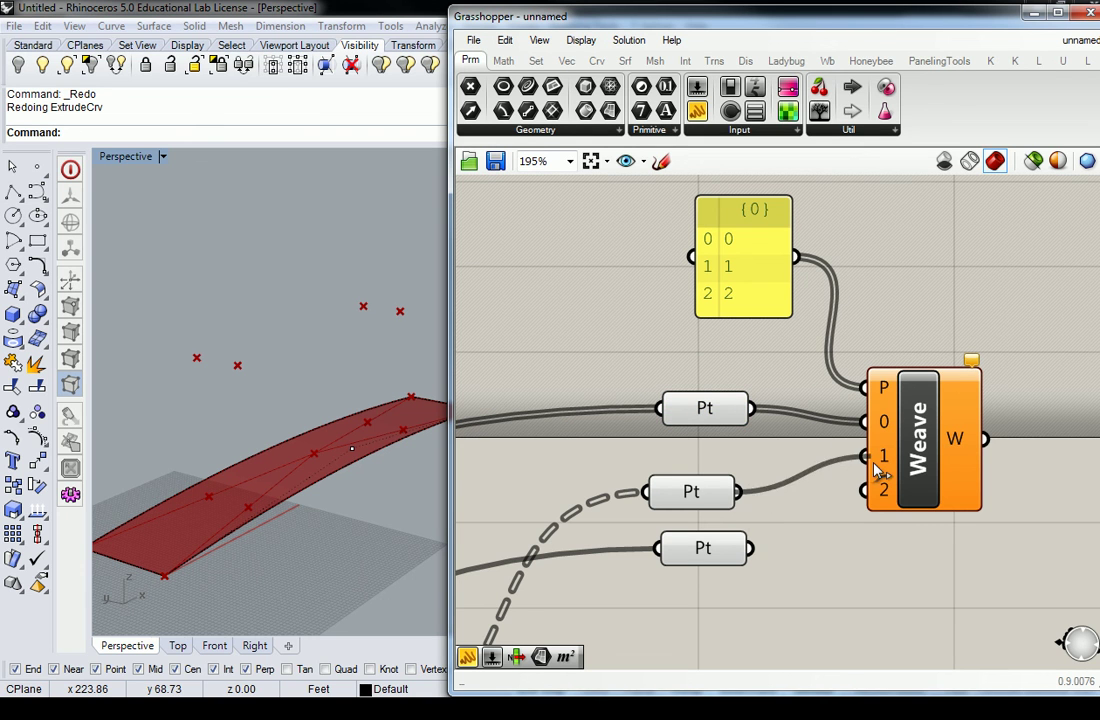
pyautogui.moveTo(752, 548); pyautogui.dragTo(866, 490)
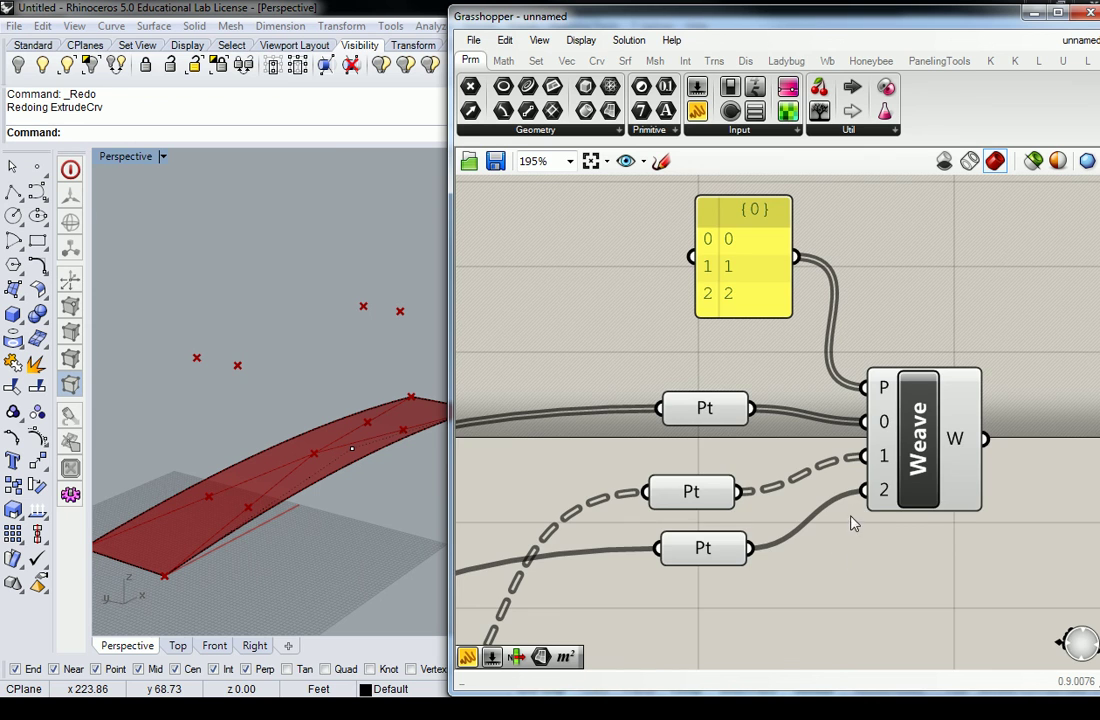
pyautogui.moveTo(897, 500); pyautogui.dragTo(730, 470, button='right')
pyautogui.moveTo(538, 463); pyautogui.dragTo(544, 449)
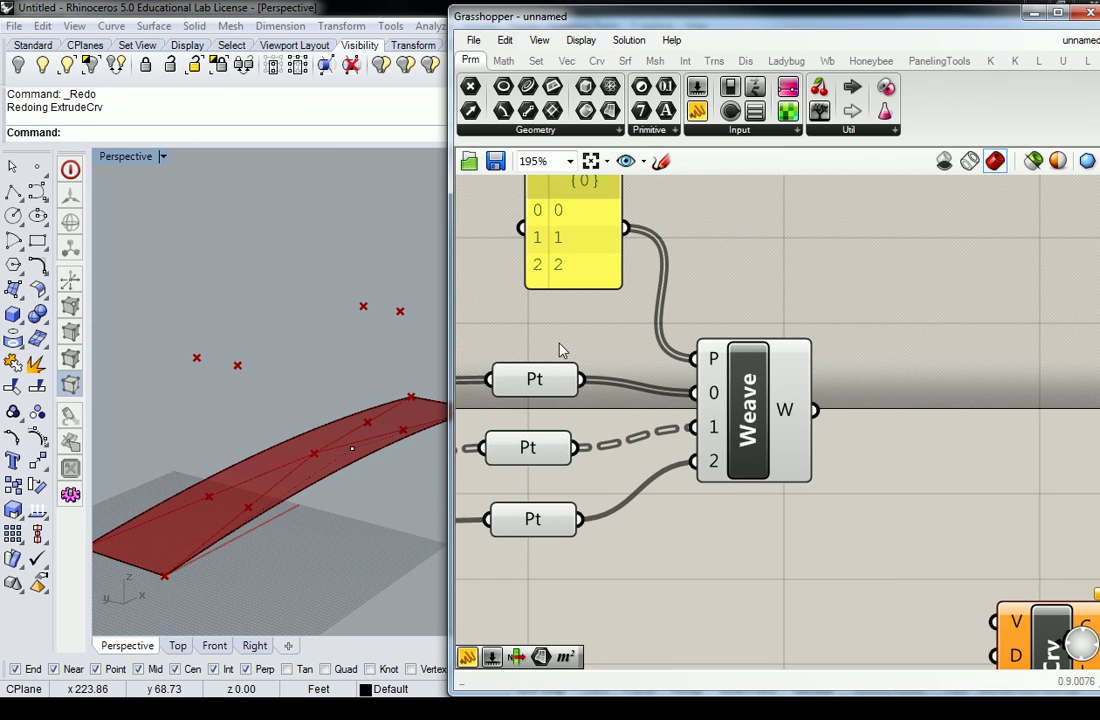
# Check the points held by each of the three Point parameters feeding the Weave component.
pyautogui.click(548, 378)
pyautogui.moveTo(548, 378)
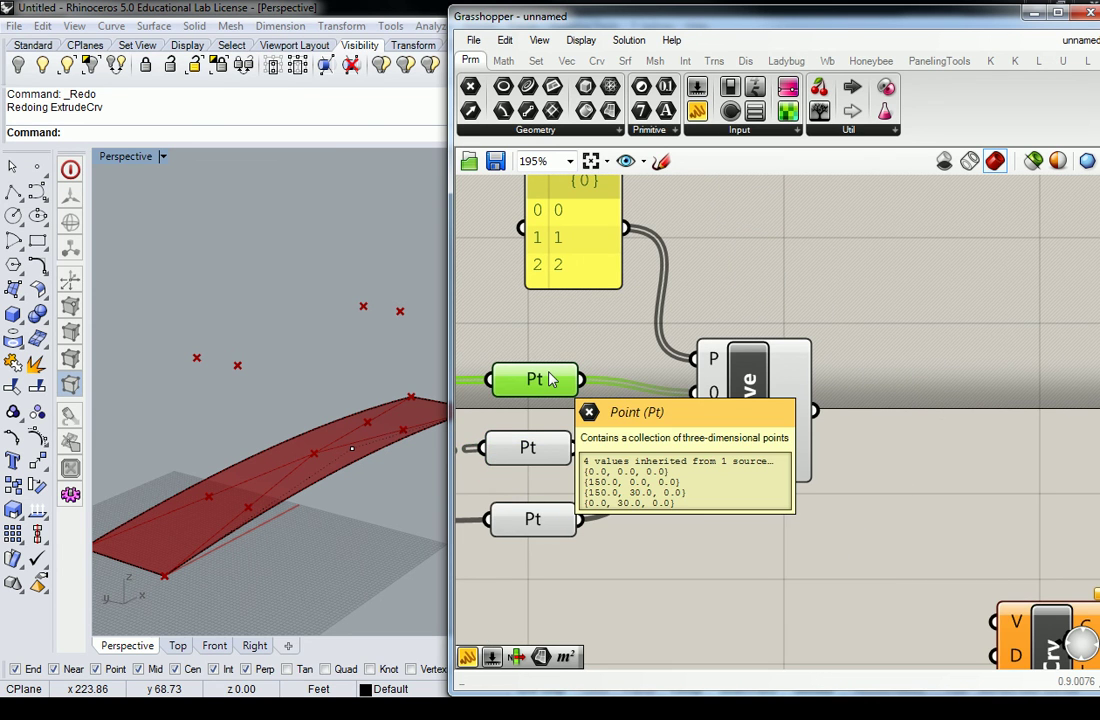
pyautogui.click(532, 445)
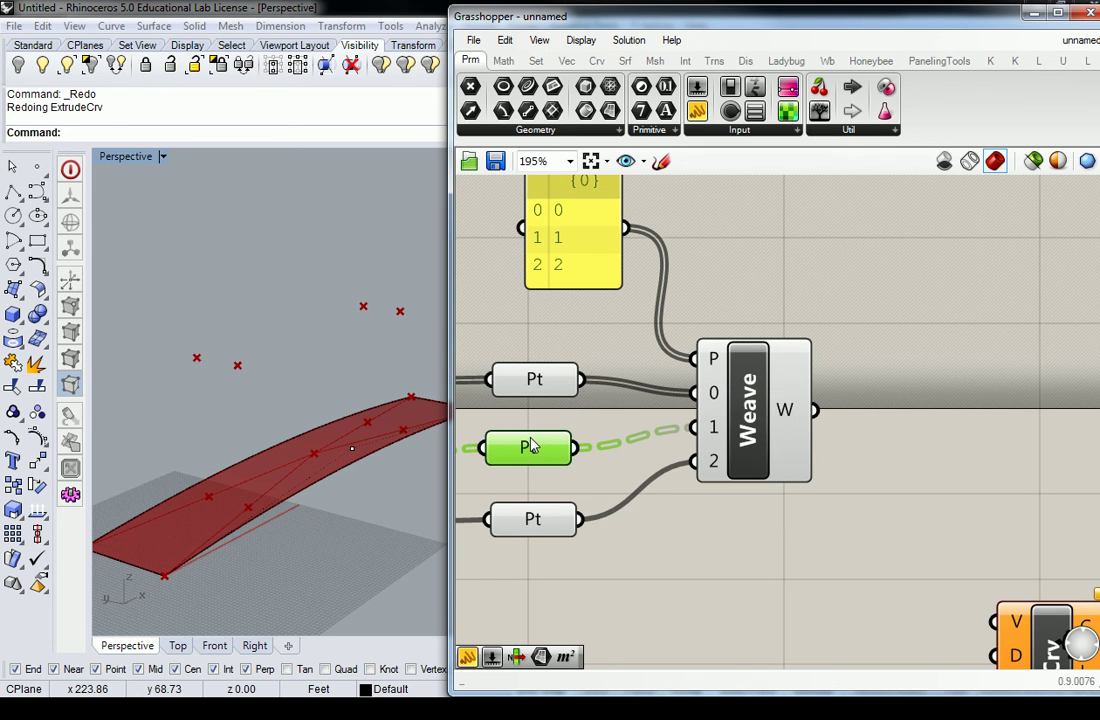
pyautogui.moveTo(530, 445)
pyautogui.click(542, 523)
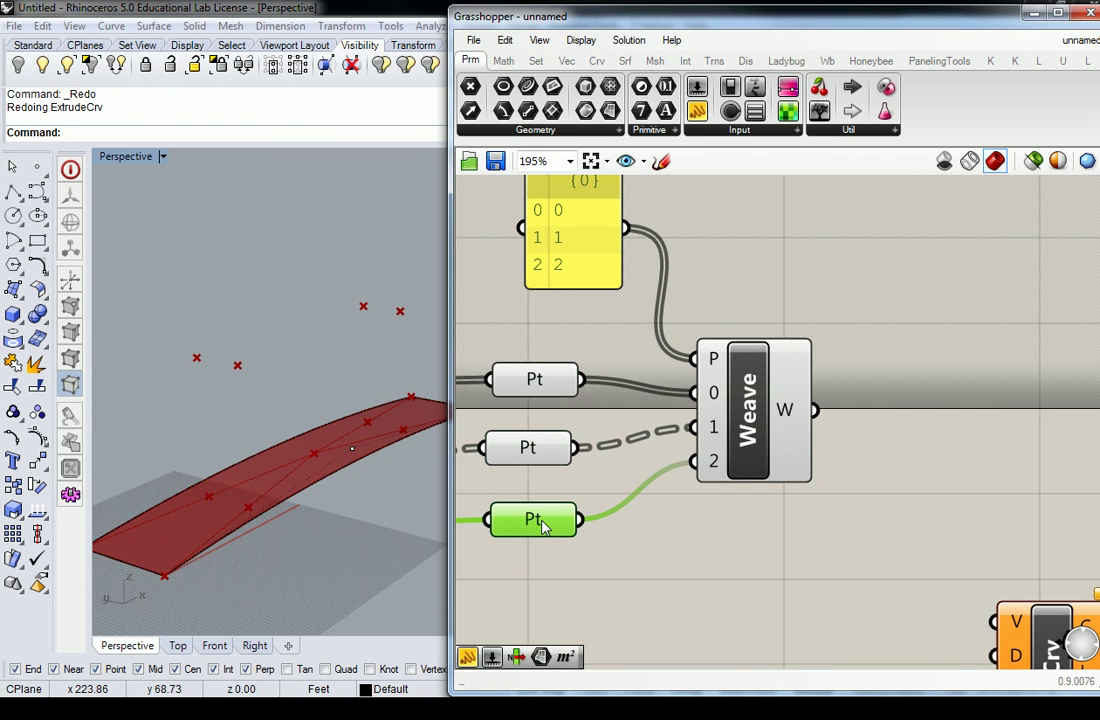
pyautogui.moveTo(545, 528)
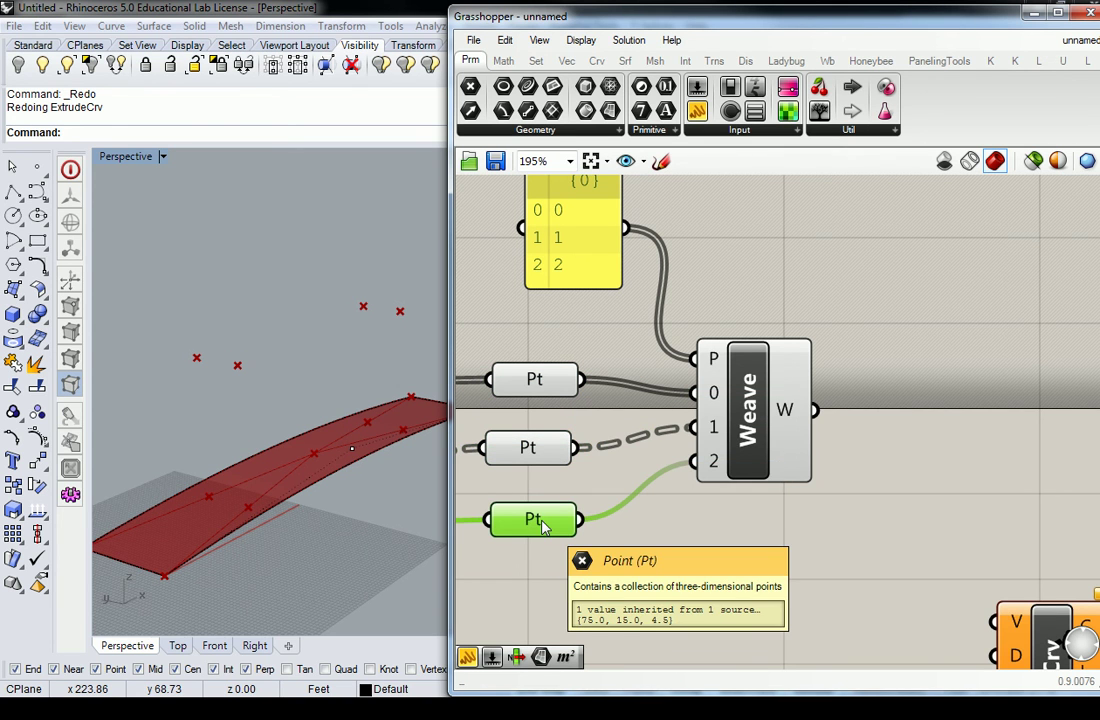
# Add a Panel downstream of Weave, connect the W output to it and enlarge it to read the woven lists.
pyautogui.moveTo(697, 111); pyautogui.dragTo(890, 383)
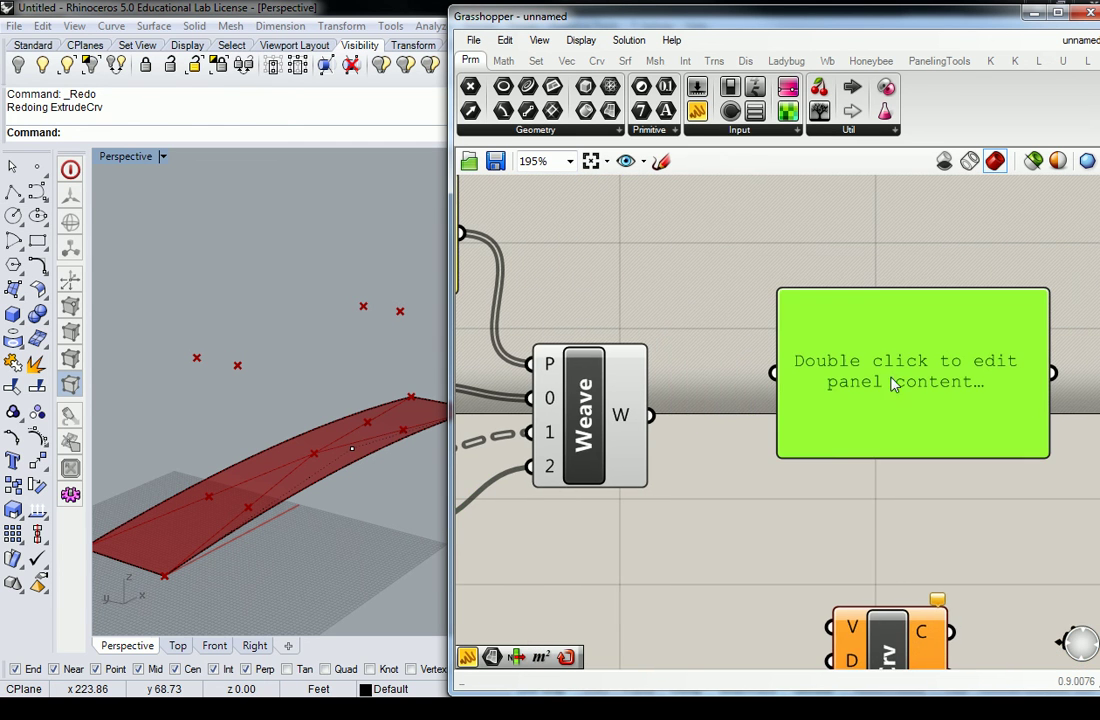
pyautogui.moveTo(651, 415); pyautogui.dragTo(769, 373)
pyautogui.scroll(-3, 812, 387)
pyautogui.moveTo(924, 443); pyautogui.dragTo(924, 286)
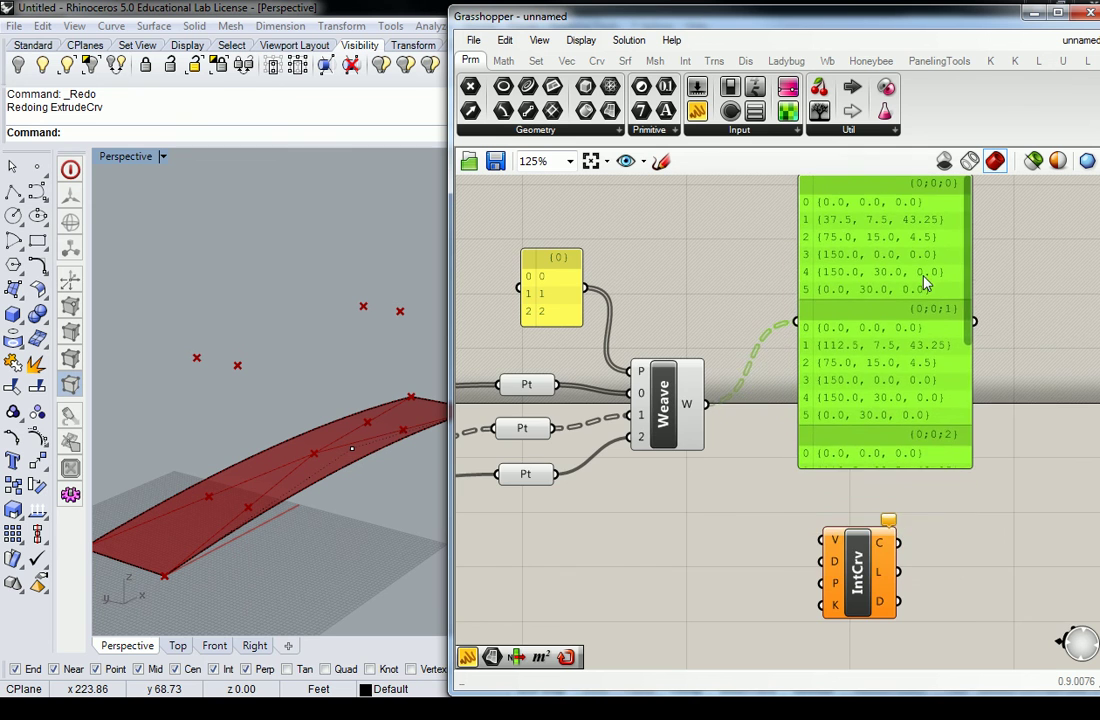
pyautogui.moveTo(924, 285); pyautogui.dragTo(1035, 338, button='right')
pyautogui.click(876, 307)
pyautogui.moveTo(876, 307); pyautogui.dragTo(741, 290, button='right')
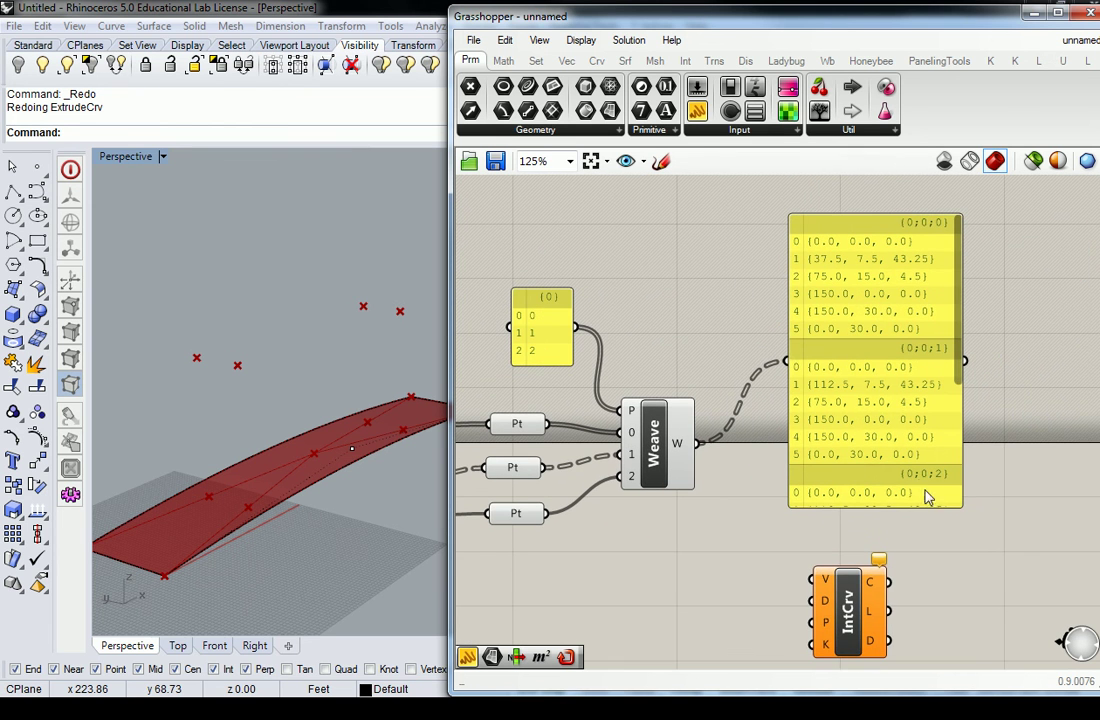
pyautogui.moveTo(921, 508); pyautogui.dragTo(925, 601)
pyautogui.moveTo(910, 460)
pyautogui.mouseDown()
pyautogui.moveTo(907, 432)
pyautogui.moveTo(914, 455)
pyautogui.mouseUp()
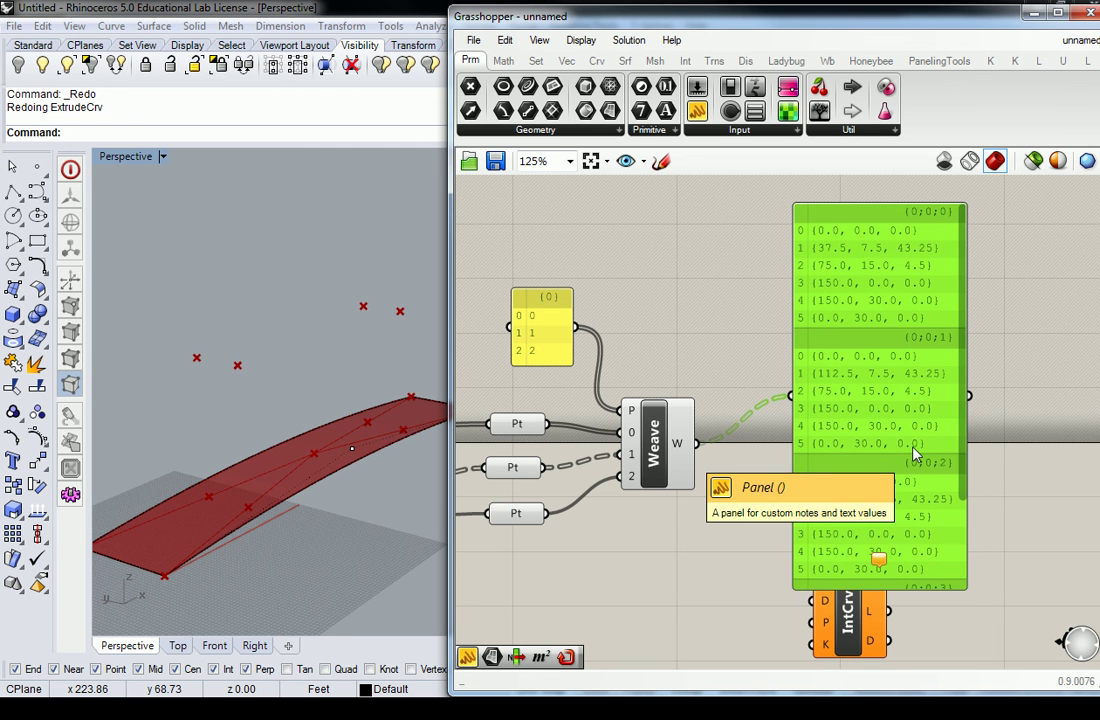
pyautogui.click(739, 312)
# Compare the data in the three Point parameters with the point order in each branch of the woven output.
pyautogui.moveTo(560, 442); pyautogui.dragTo(705, 432, button='right')
pyautogui.scroll(3, 664, 404)
pyautogui.moveTo(540, 356); pyautogui.dragTo(776, 609)
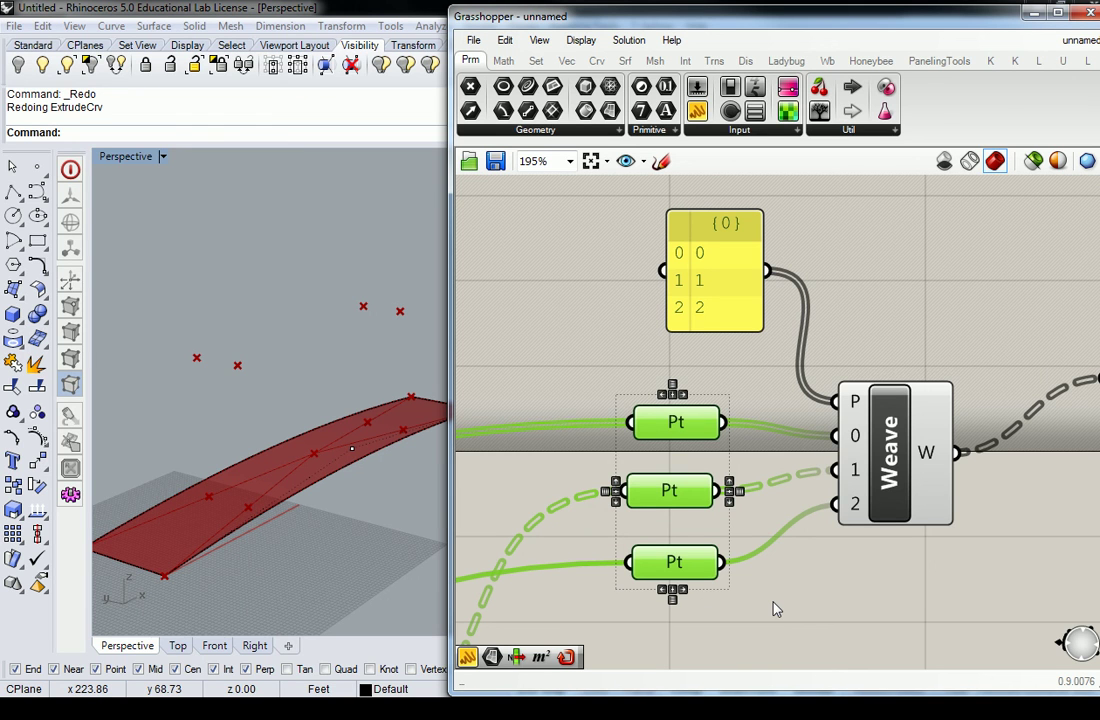
pyautogui.moveTo(707, 432)
pyautogui.moveTo(697, 507)
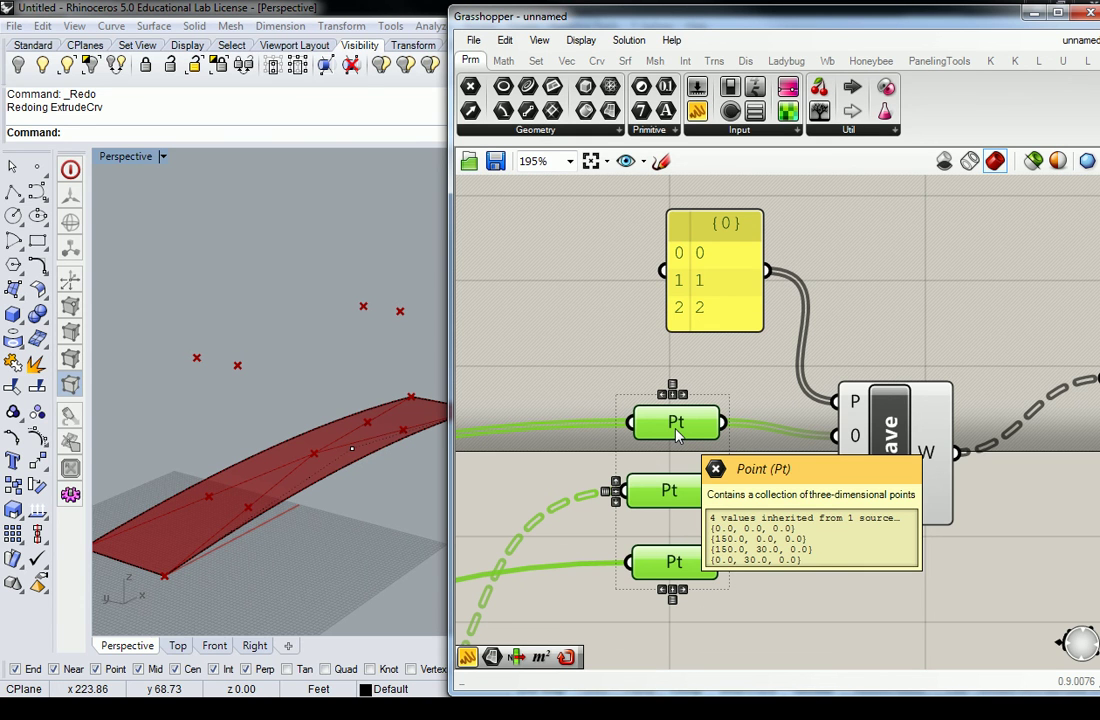
pyautogui.scroll(-4, 676, 433)
pyautogui.scroll(3, 786, 341)
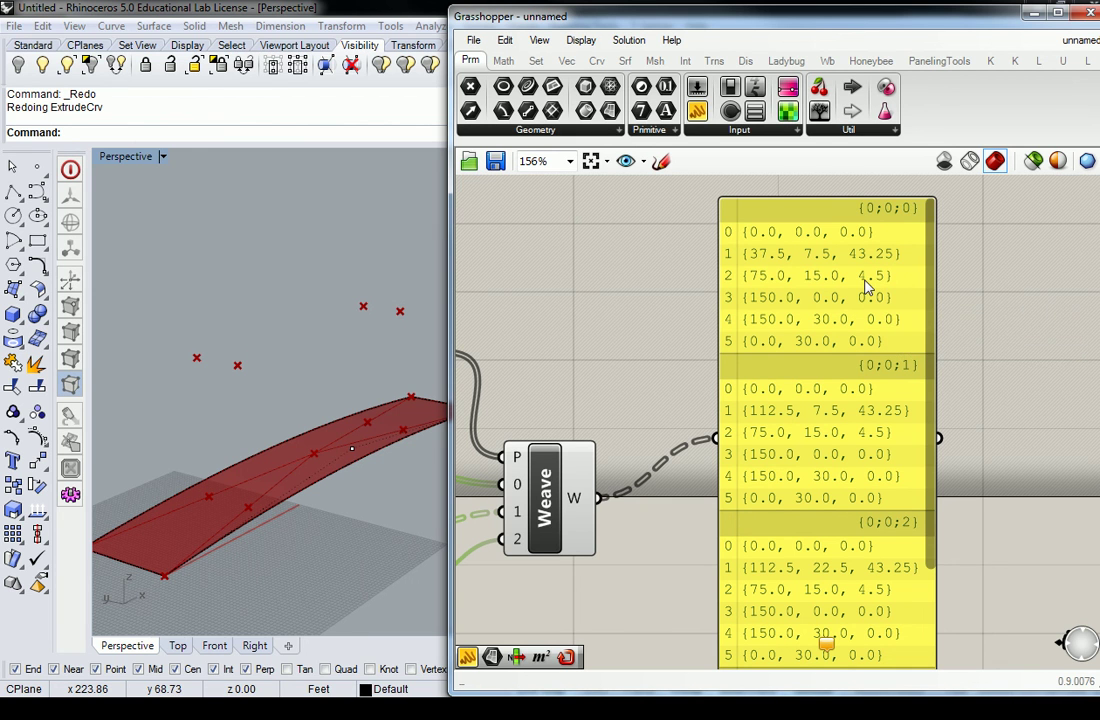
pyautogui.moveTo(741, 395); pyautogui.dragTo(754, 385, button='right')
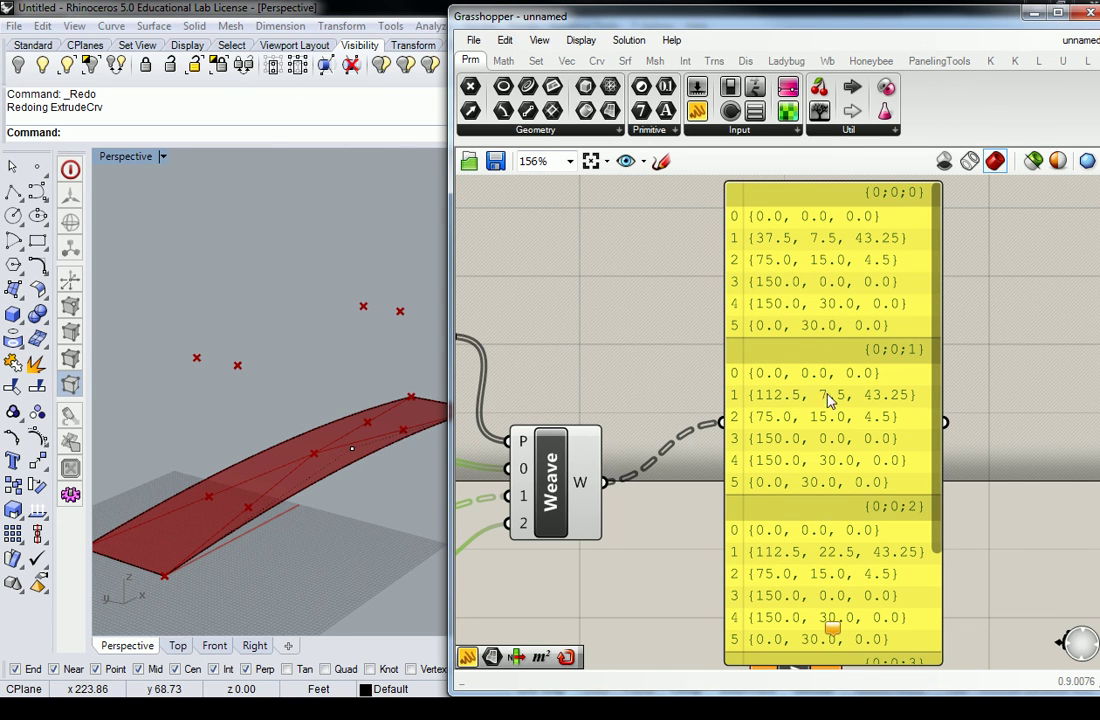
pyautogui.scroll(-1, 810, 422)
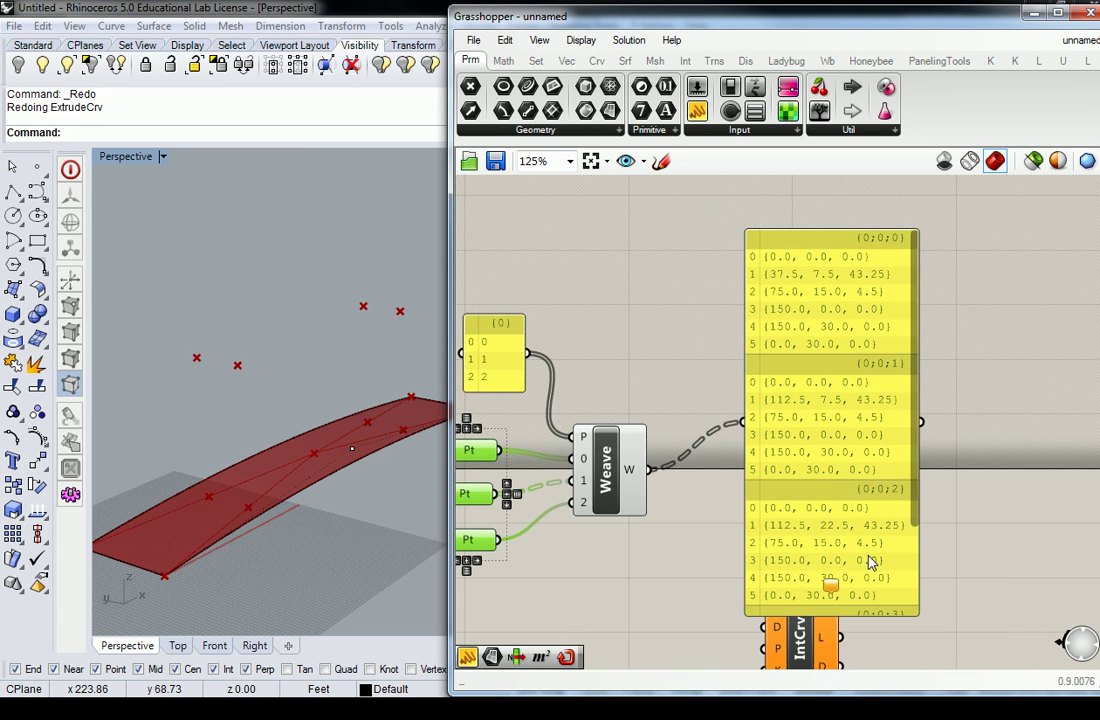
# Stretch the output Panel taller to read the woven list through branch {0;0;3}.
pyautogui.moveTo(858, 614); pyautogui.dragTo(880, 697)
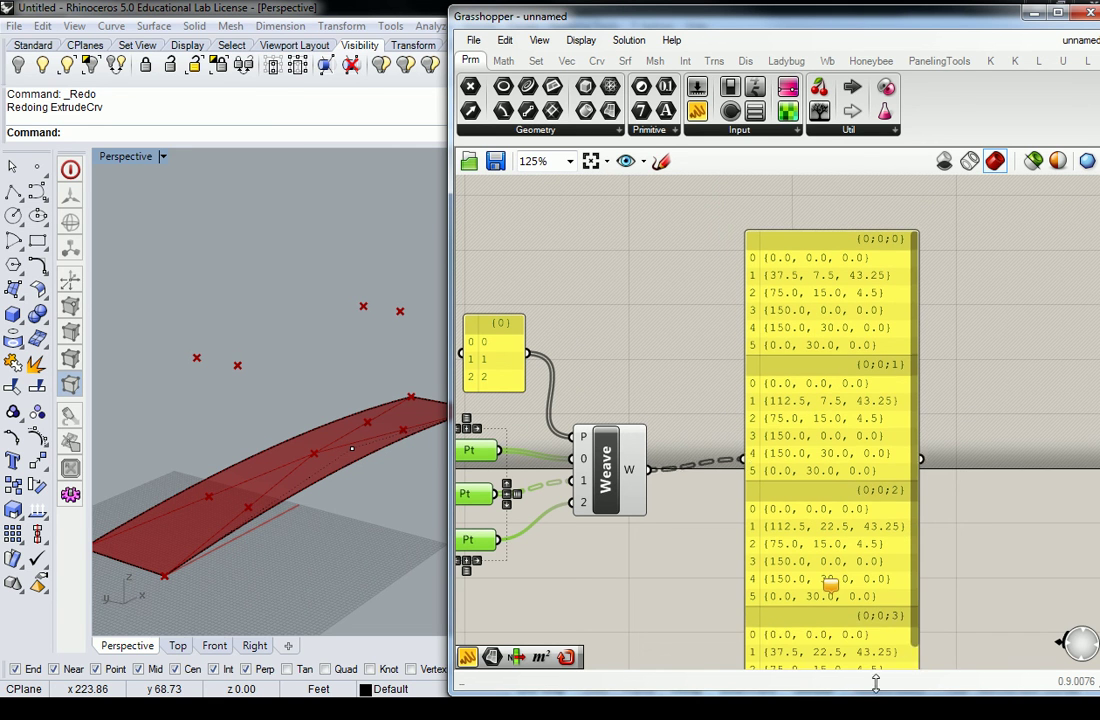
pyautogui.moveTo(880, 697); pyautogui.dragTo(903, 612, button='right')
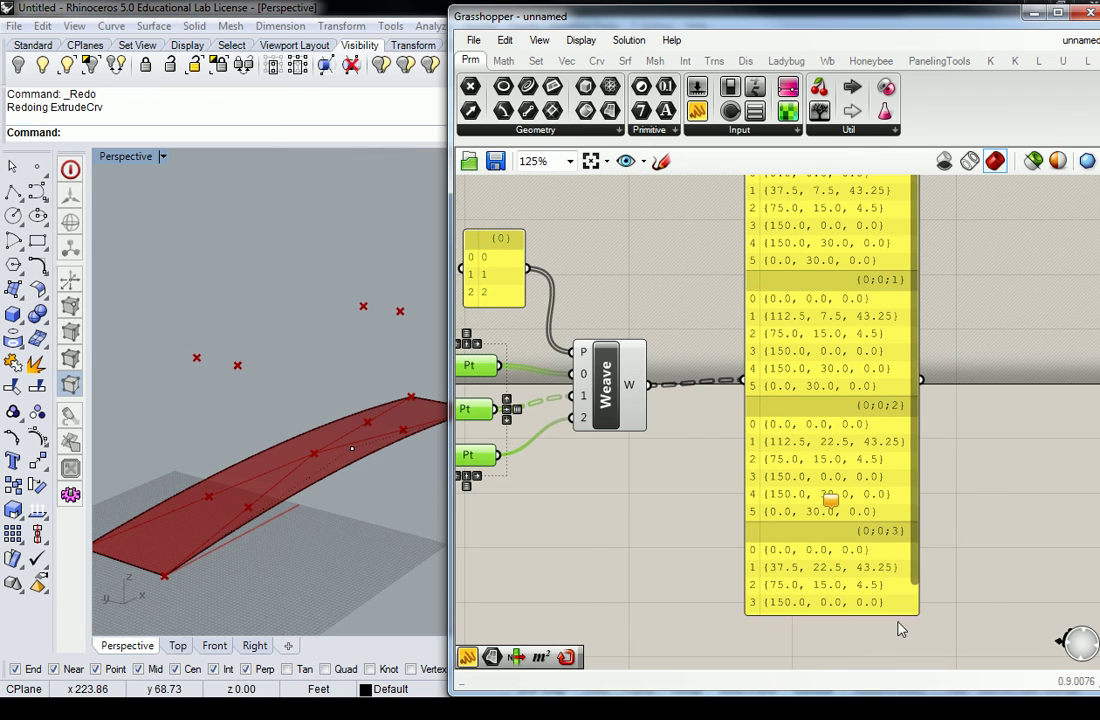
pyautogui.moveTo(903, 612); pyautogui.dragTo(903, 665)
pyautogui.moveTo(663, 427); pyautogui.dragTo(706, 551, button='right')
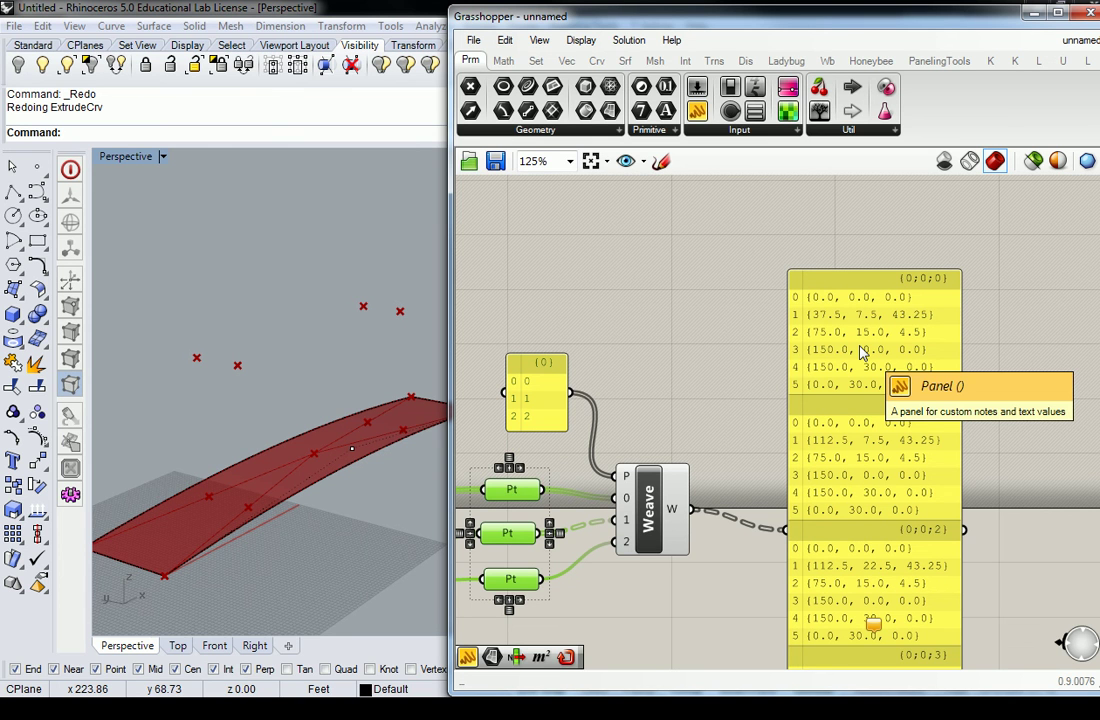
# Check the middle Point parameter's data structure and graft the Point parameter feeding Weave stream 0.
pyautogui.moveTo(679, 435); pyautogui.dragTo(923, 314, button='right')
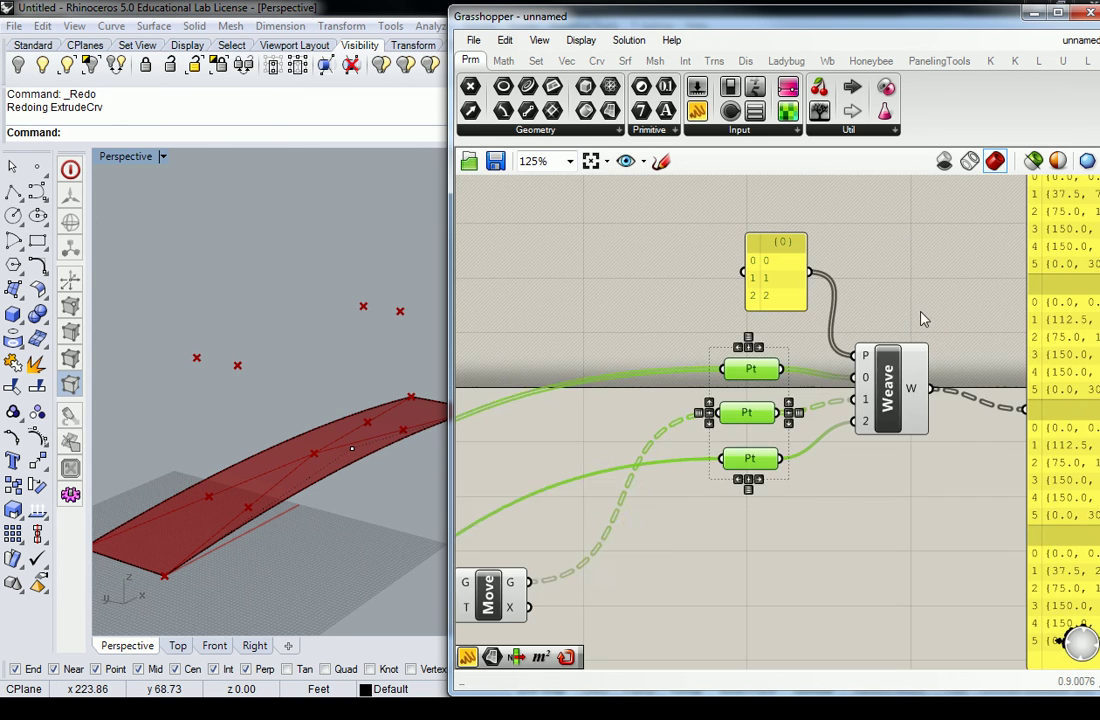
pyautogui.scroll(3, 771, 381)
pyautogui.moveTo(758, 450)
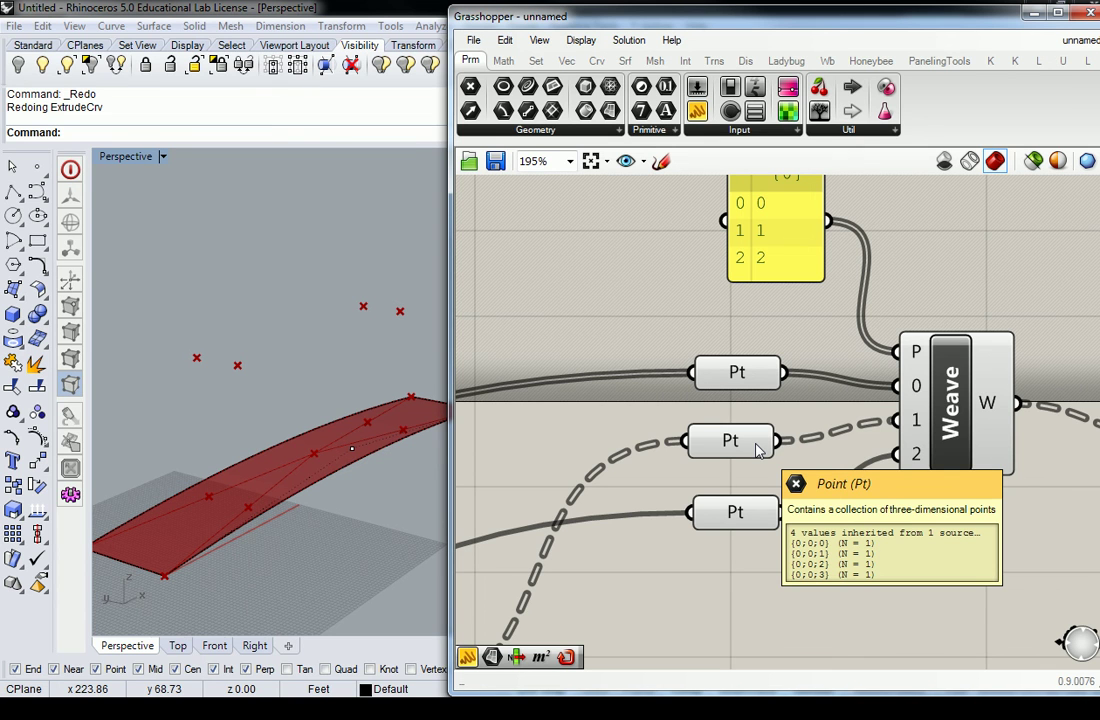
pyautogui.rightClick(714, 374)
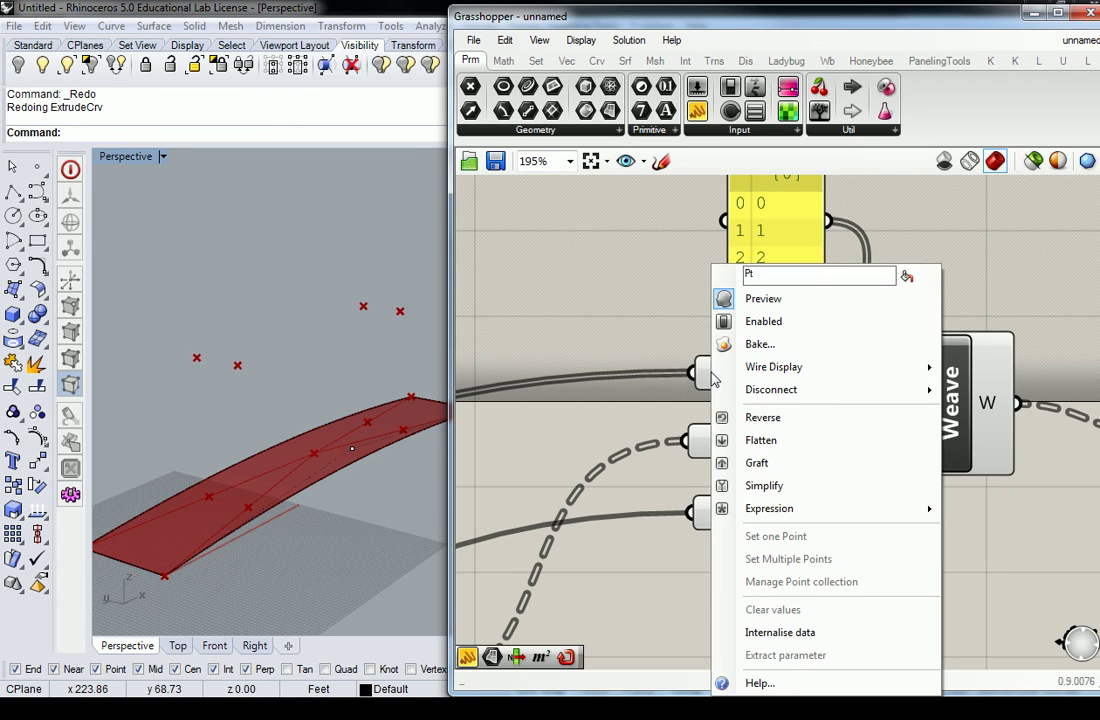
pyautogui.click(761, 462)
pyautogui.scroll(-3, 770, 316)
pyautogui.scroll(-1, 770, 316)
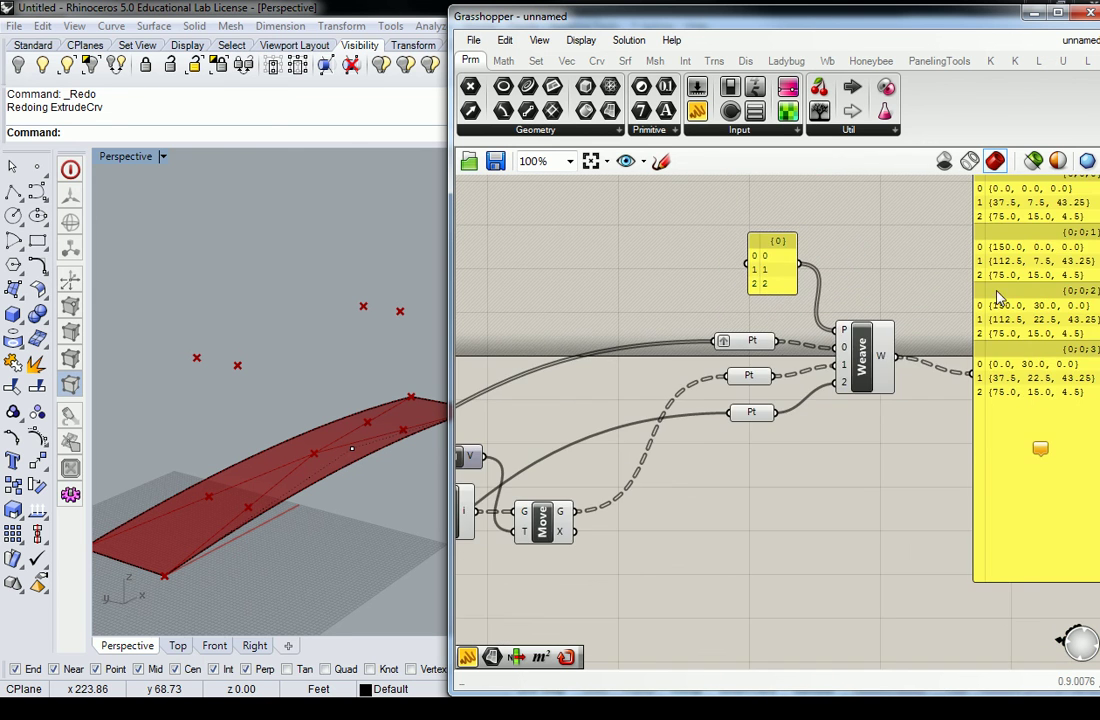
# Shorten the output Panel to fit its contents and review the point order in the four woven branches.
pyautogui.moveTo(770, 316); pyautogui.dragTo(610, 406, button='right')
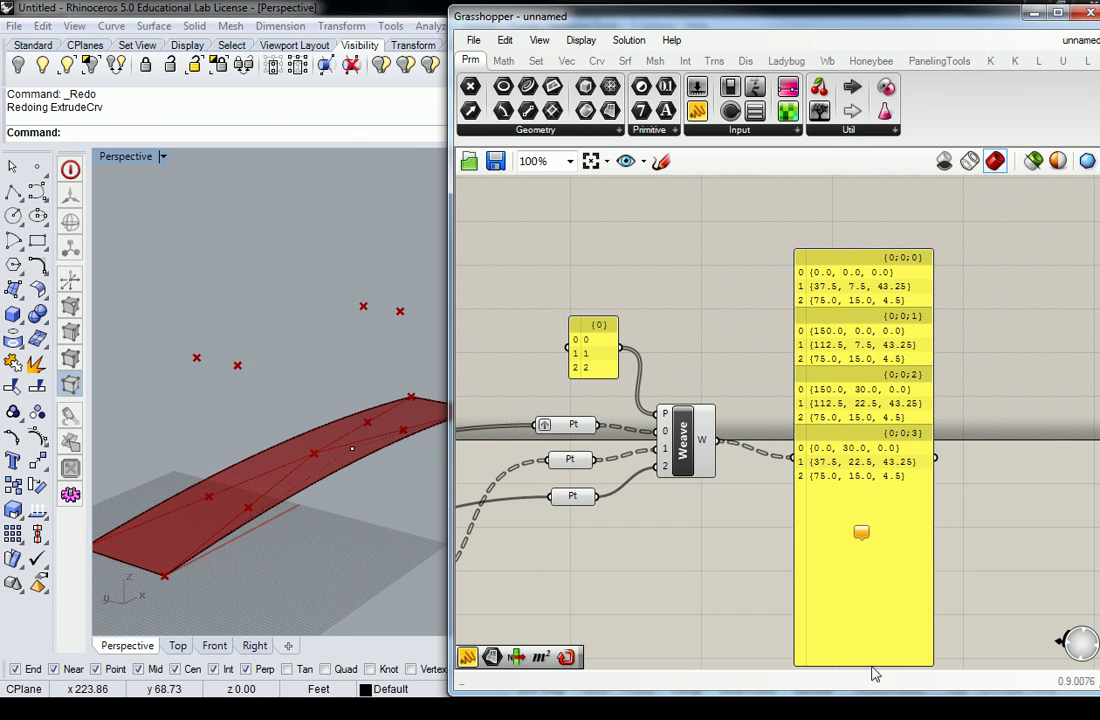
pyautogui.moveTo(872, 665); pyautogui.dragTo(872, 494)
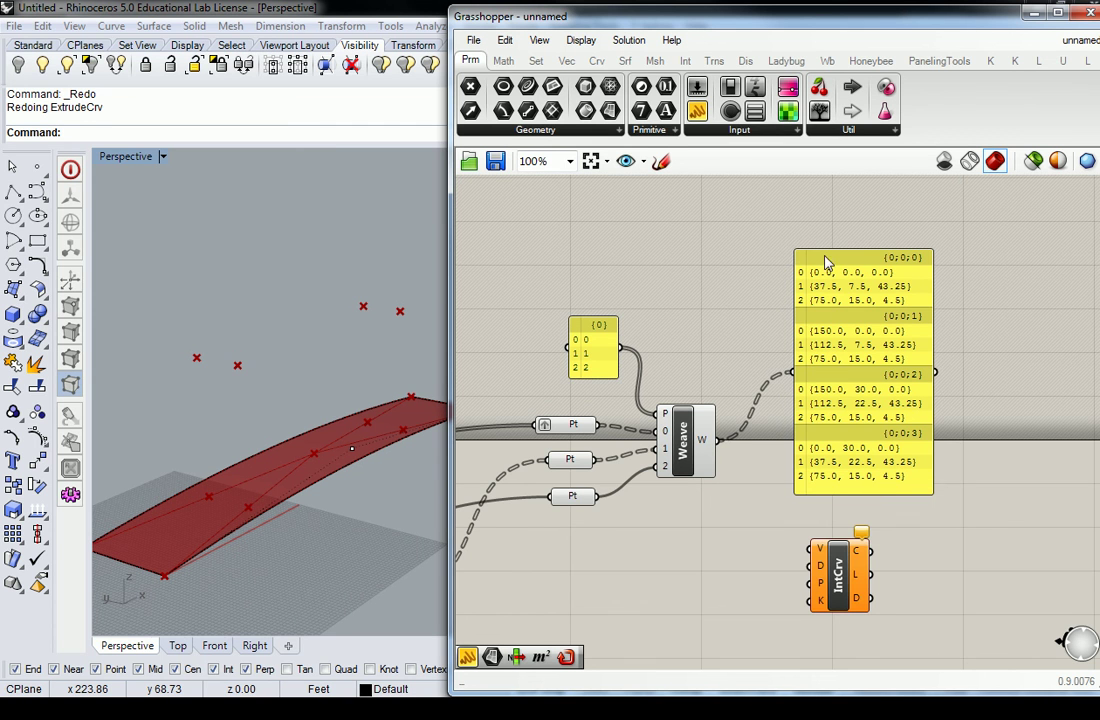
pyautogui.scroll(2, 895, 373)
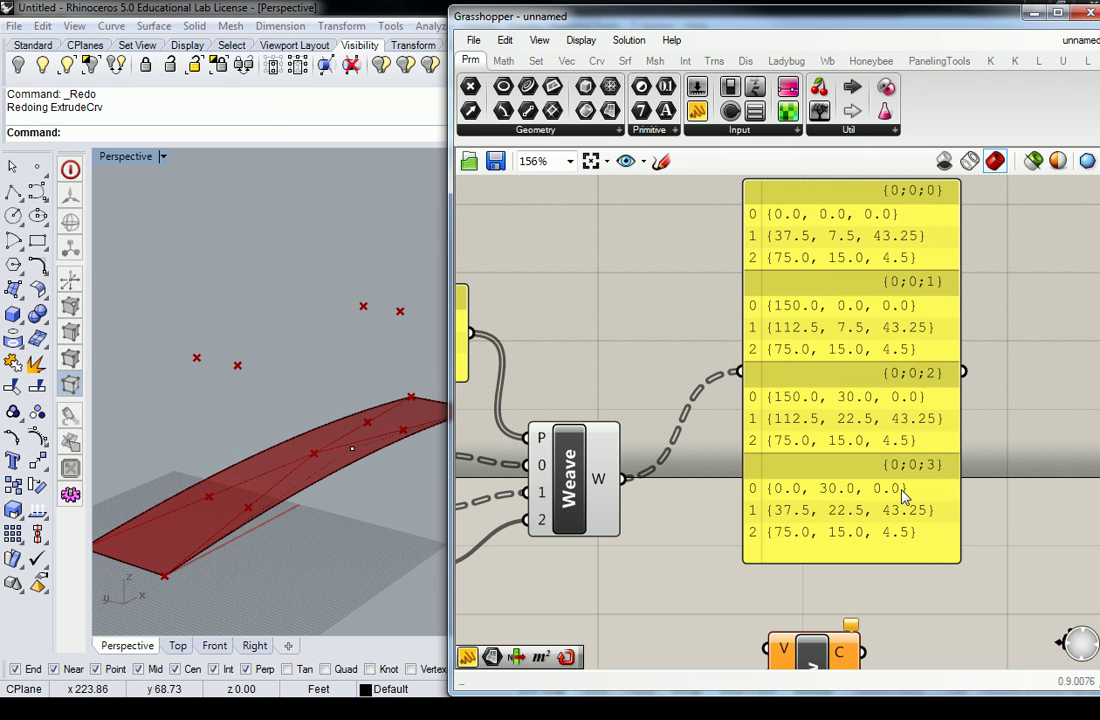
pyautogui.scroll(-3, 903, 497)
pyautogui.scroll(1, 897, 428)
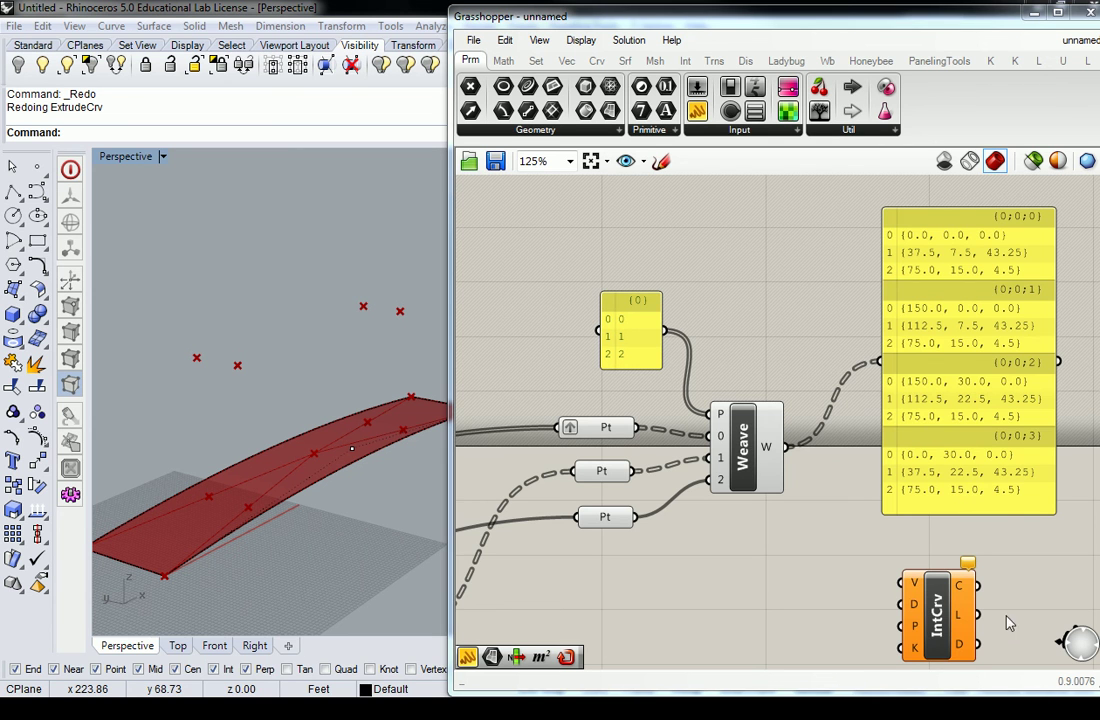
# Delete the Panel that displays the Weave output.
pyautogui.click(940, 417)
pyautogui.press('Delete')
pyautogui.moveTo(935, 470); pyautogui.dragTo(893, 310, button='right')
pyautogui.scroll(-3, 893, 310)
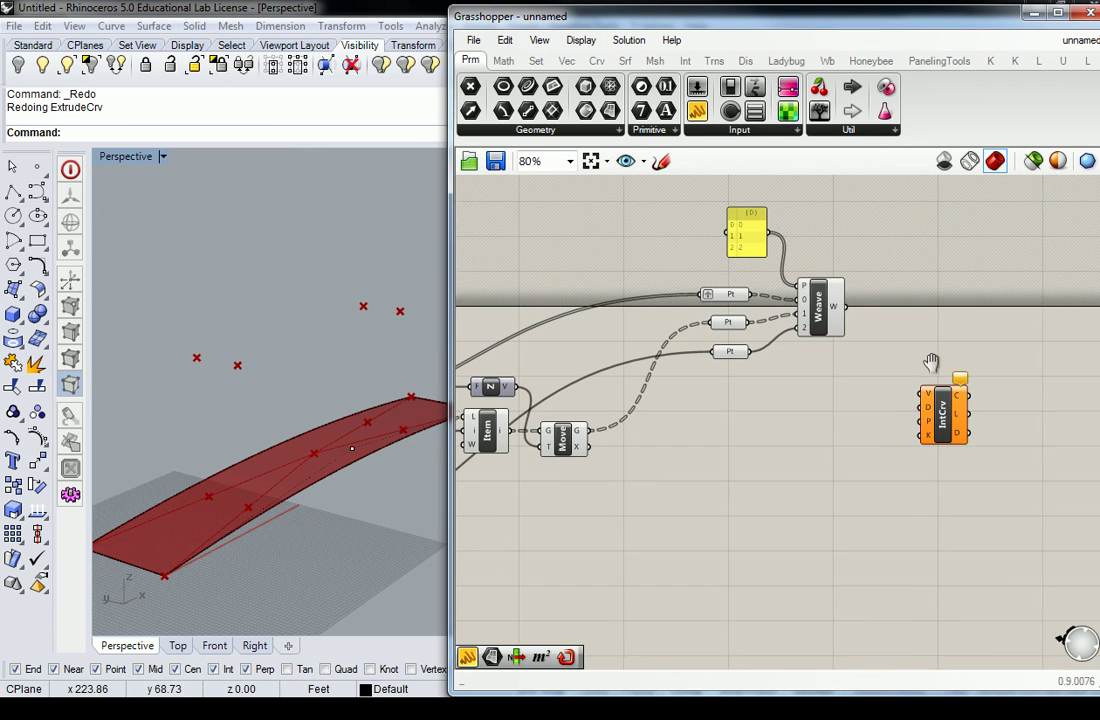
# Move the Interpolate curve component closer to Weave, connect W to its V input and inspect the arches in the Rhino viewport.
pyautogui.click(948, 415)
pyautogui.moveTo(948, 415); pyautogui.dragTo(940, 382)
pyautogui.moveTo(848, 306)
pyautogui.mouseDown()
pyautogui.moveTo(925, 343)
pyautogui.moveTo(922, 371)
pyautogui.mouseUp()
pyautogui.moveTo(322, 363)
pyautogui.mouseDown(button='right')
pyautogui.moveTo(400, 337)
pyautogui.moveTo(344, 361)
pyautogui.moveTo(216, 327)
pyautogui.moveTo(179, 376)
pyautogui.moveTo(296, 400)
pyautogui.moveTo(356, 376)
pyautogui.moveTo(285, 373)
pyautogui.moveTo(346, 373)
pyautogui.moveTo(317, 361)
pyautogui.moveTo(312, 327)
pyautogui.moveTo(320, 338)
pyautogui.mouseUp(button='right')
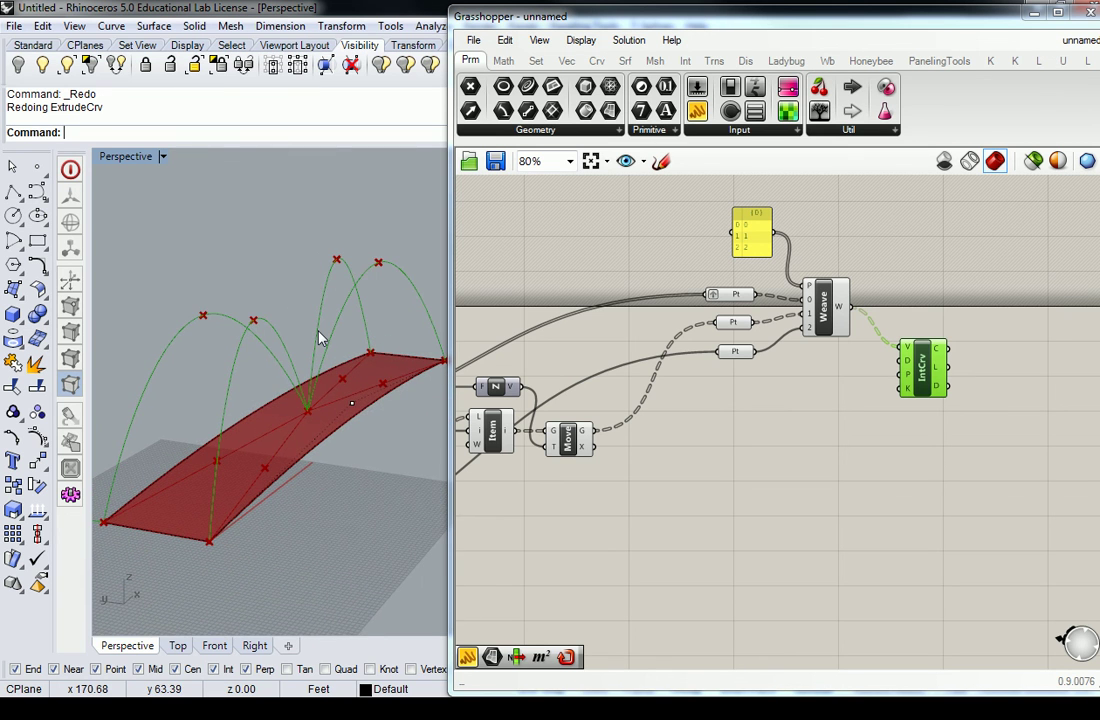